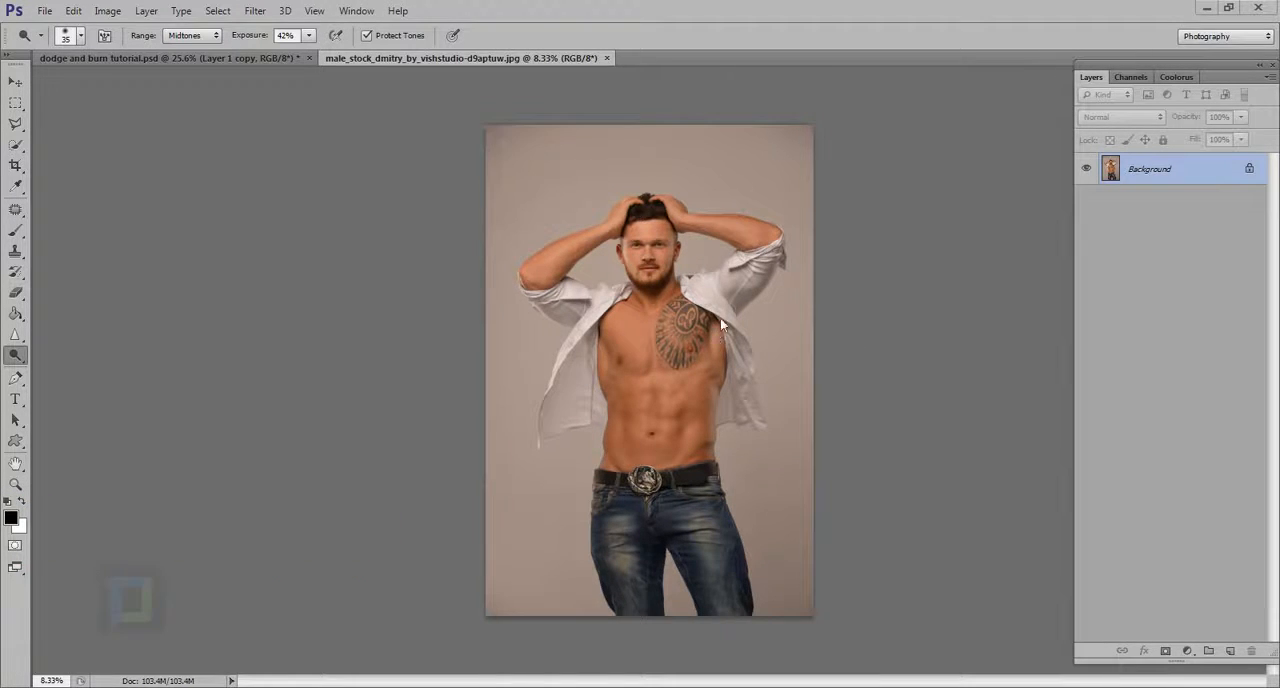
# Step: Duplicate the Background layer of the male portrait photo
pyautogui.scroll(5, 775, 300)
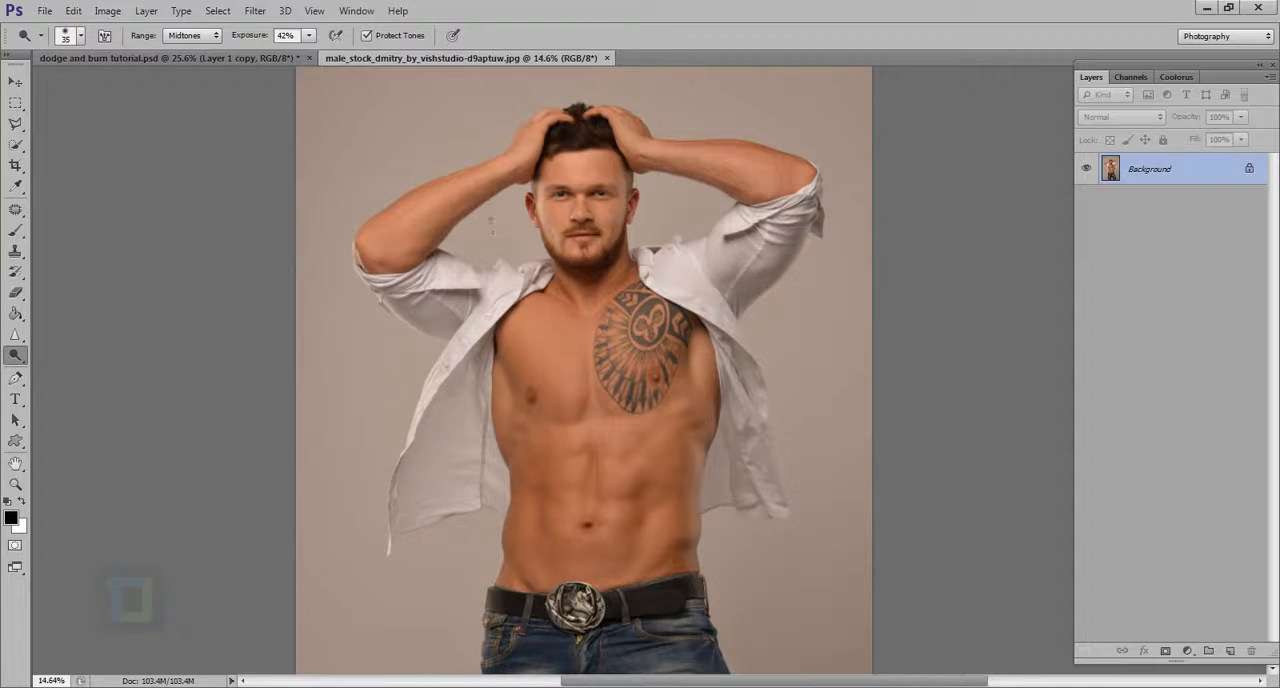
pyautogui.scroll(-5, 491, 217)
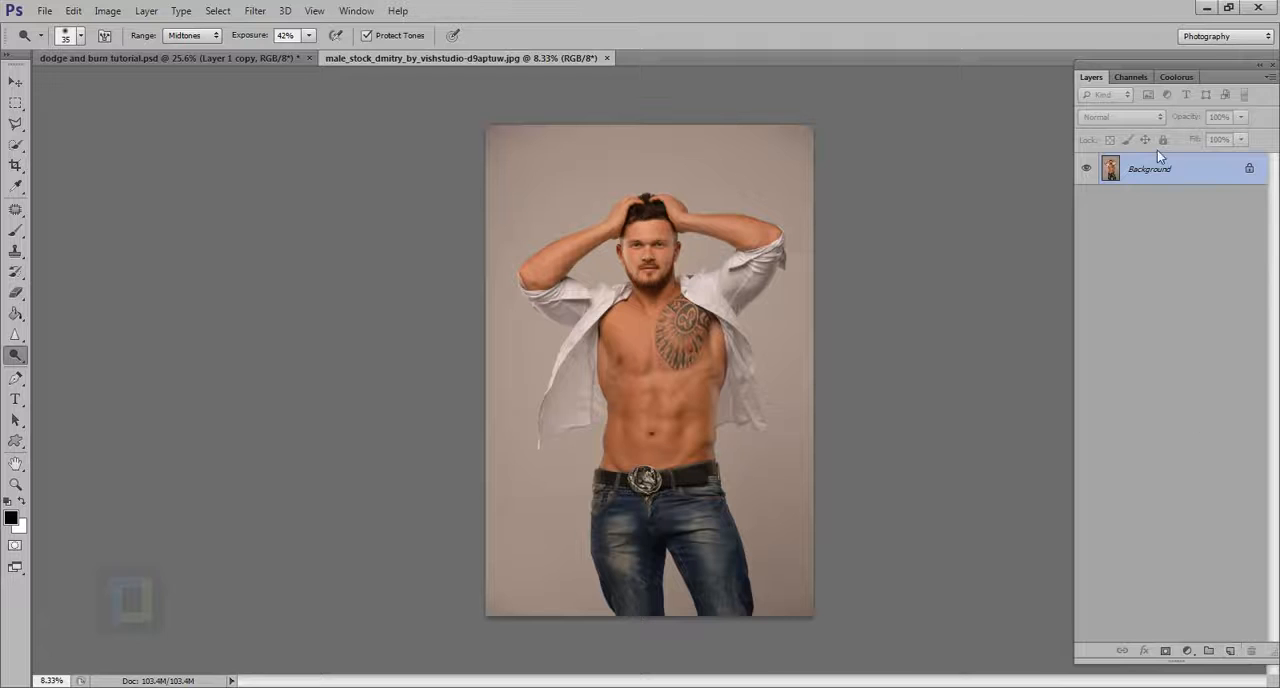
pyautogui.hotkey('ctrl', 'j')
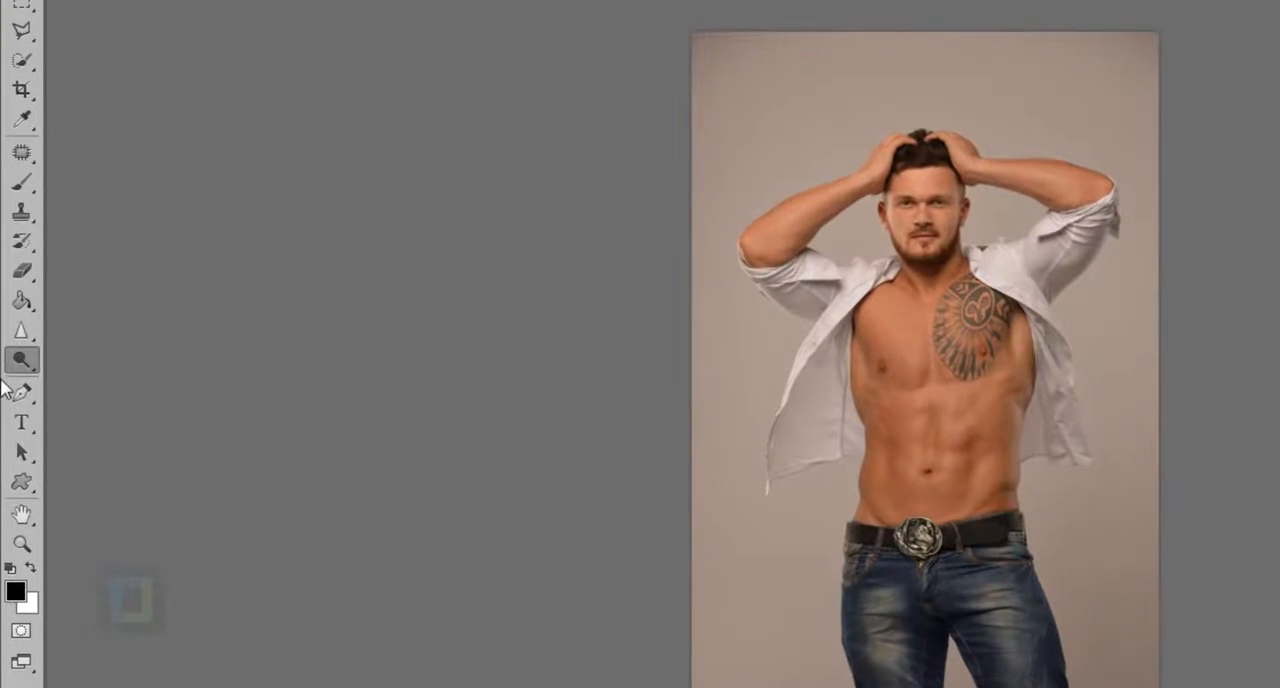
# Step: Activate the Dodge tool and raise its exposure to 100%
pyautogui.click(15, 355)
pyautogui.click(112, 357)
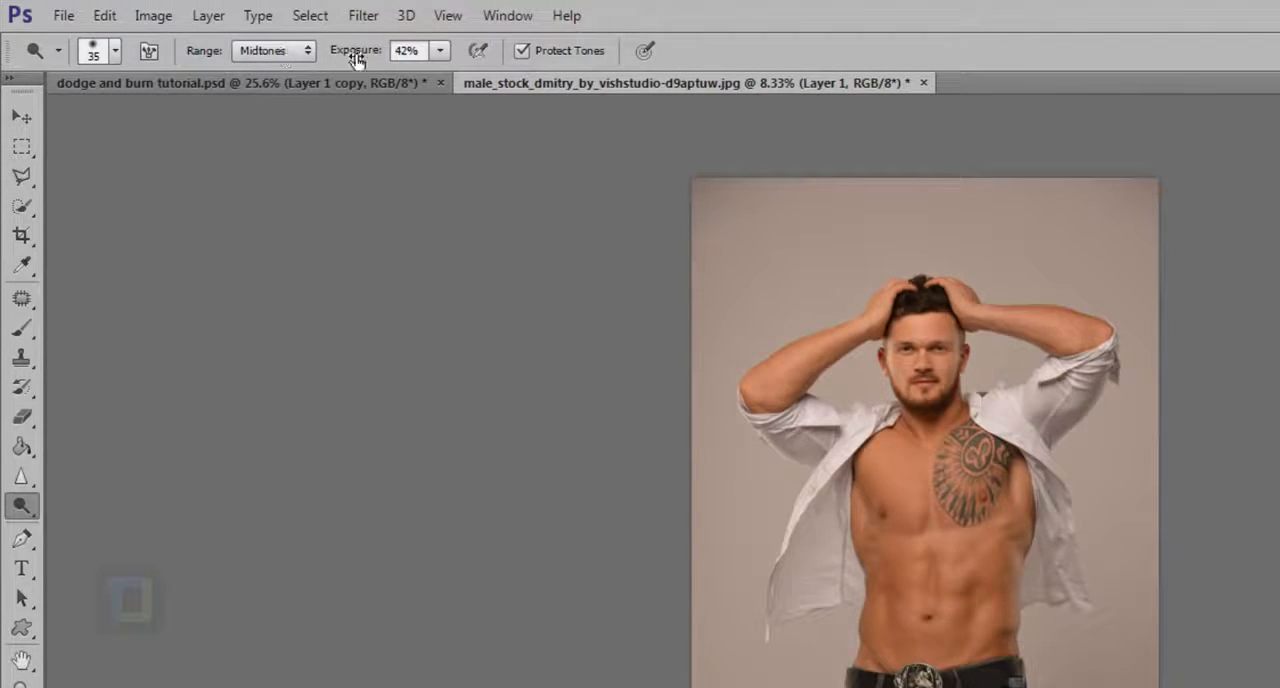
pyautogui.moveTo(346, 52); pyautogui.dragTo(586, 58)
# Step: Enlarge the Dodge brush to 1300 px and brighten the midtones of the man's torso from the chest down to the belt
pyautogui.rightClick(861, 465)
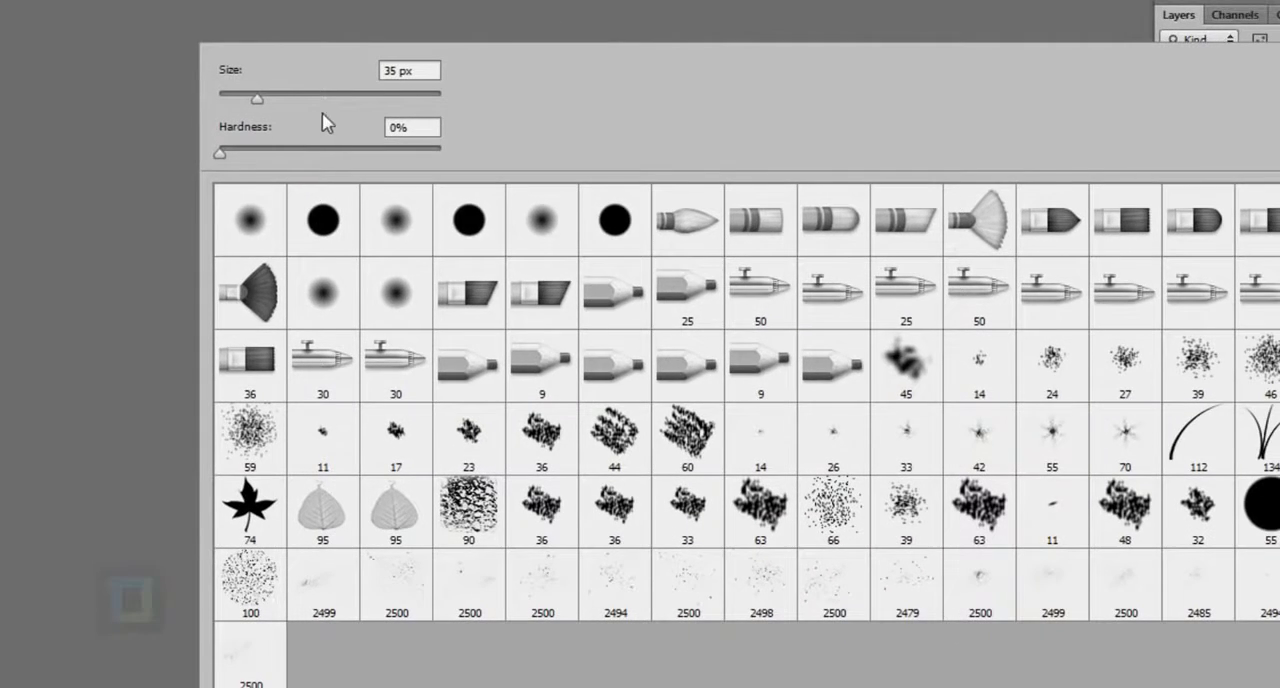
pyautogui.click(348, 96)
pyautogui.moveTo(348, 96); pyautogui.dragTo(357, 97)
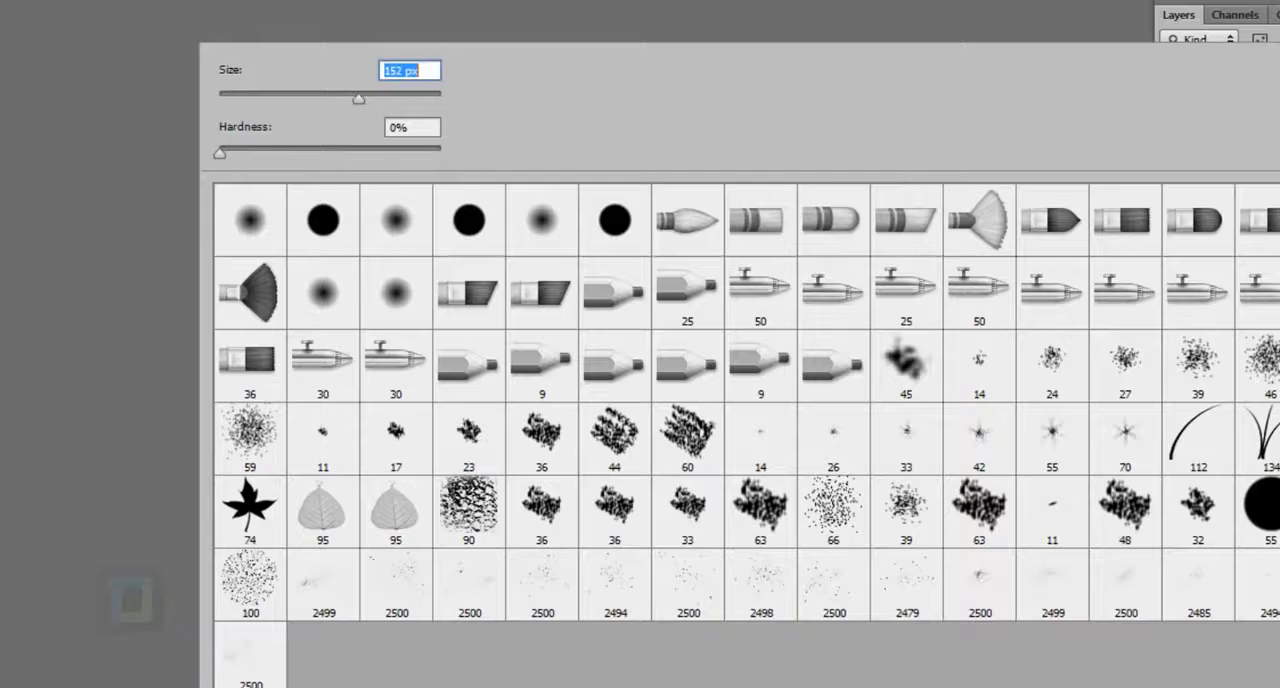
pyautogui.press('Return')
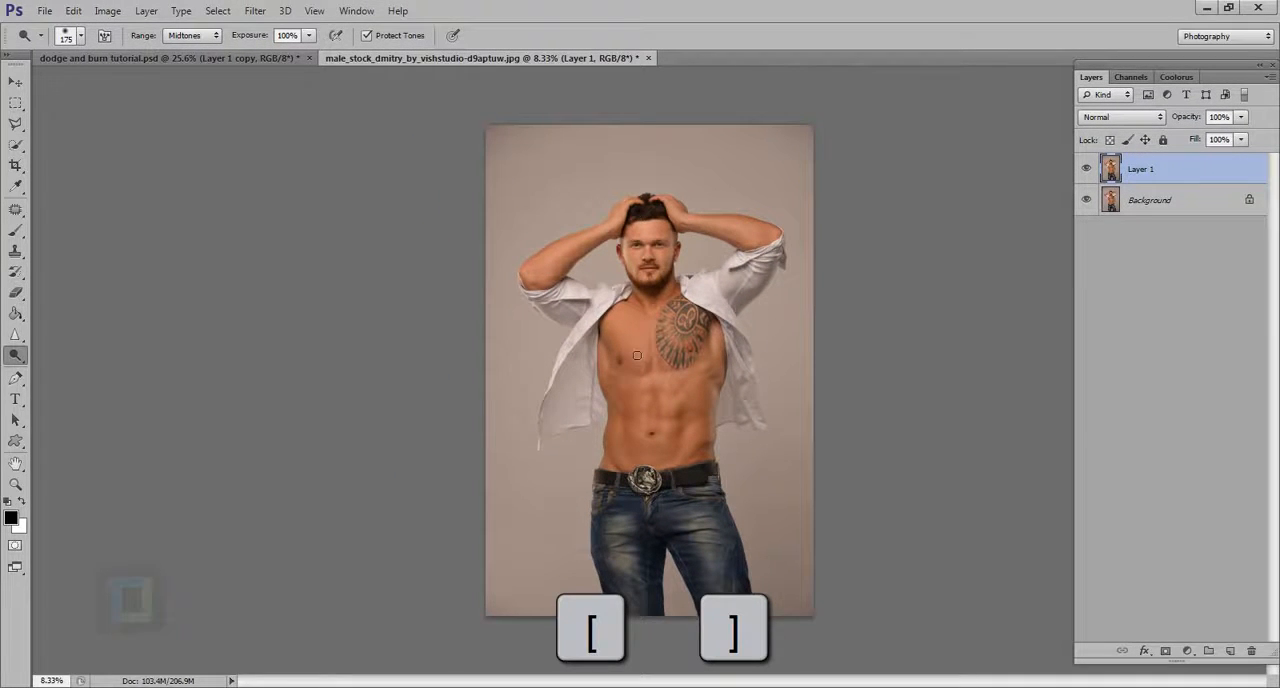
pyautogui.press(']')
pyautogui.press(']')
pyautogui.press(']')
pyautogui.press(']')
pyautogui.press(']')
pyautogui.press(']')
pyautogui.press(']')
pyautogui.press(']')
pyautogui.press(']')
pyautogui.press(']')
pyautogui.press(']')
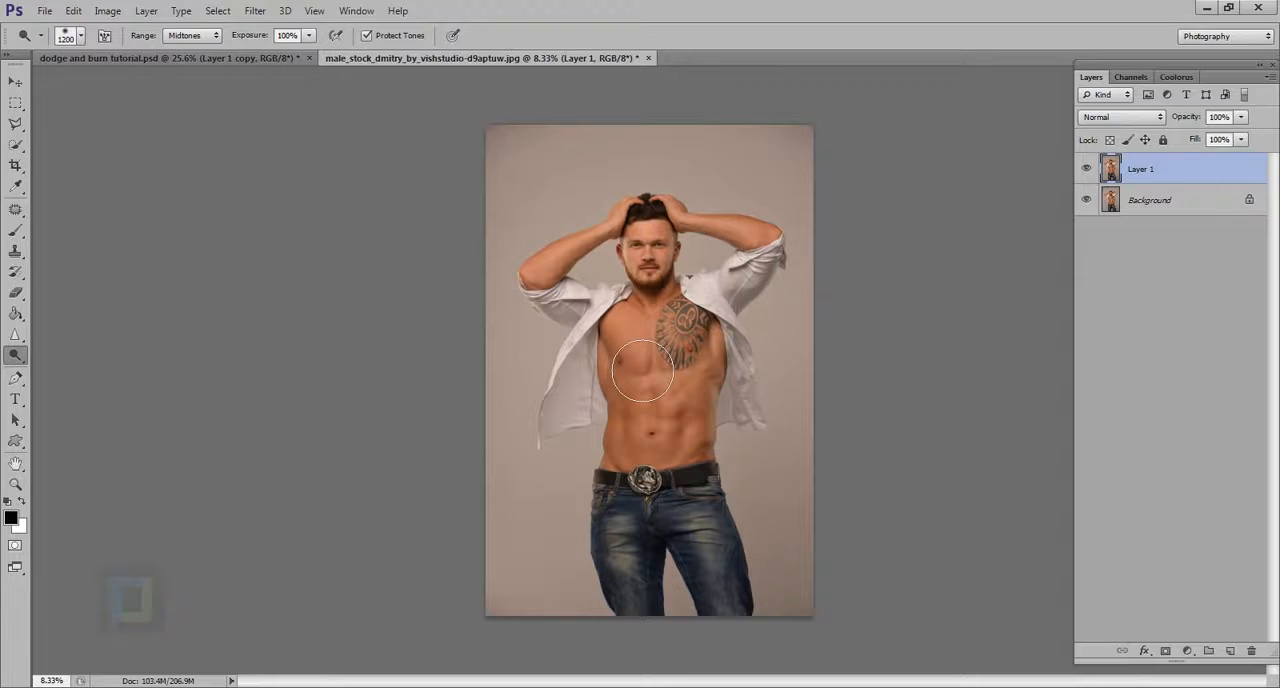
pyautogui.press(']')
pyautogui.moveTo(636, 320); pyautogui.dragTo(635, 505)
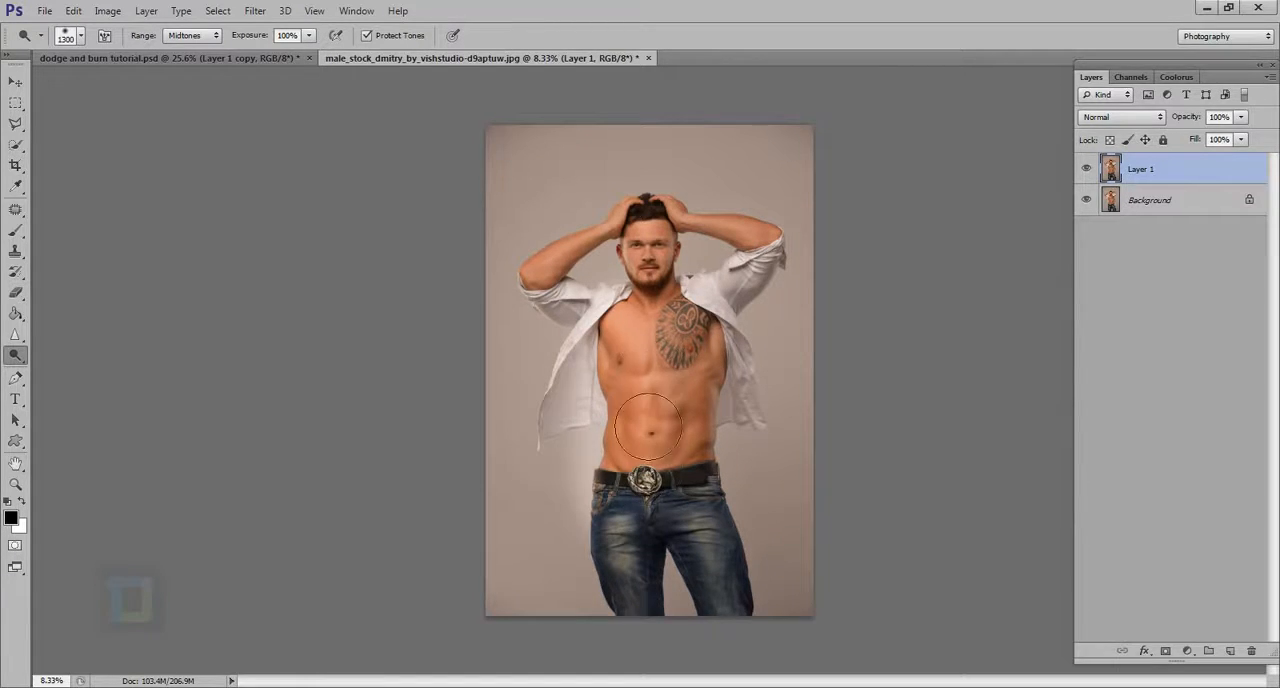
pyautogui.moveTo(648, 427)
pyautogui.mouseDown()
pyautogui.moveTo(642, 306)
pyautogui.moveTo(629, 524)
pyautogui.moveTo(629, 319)
pyautogui.moveTo(646, 489)
pyautogui.mouseUp()
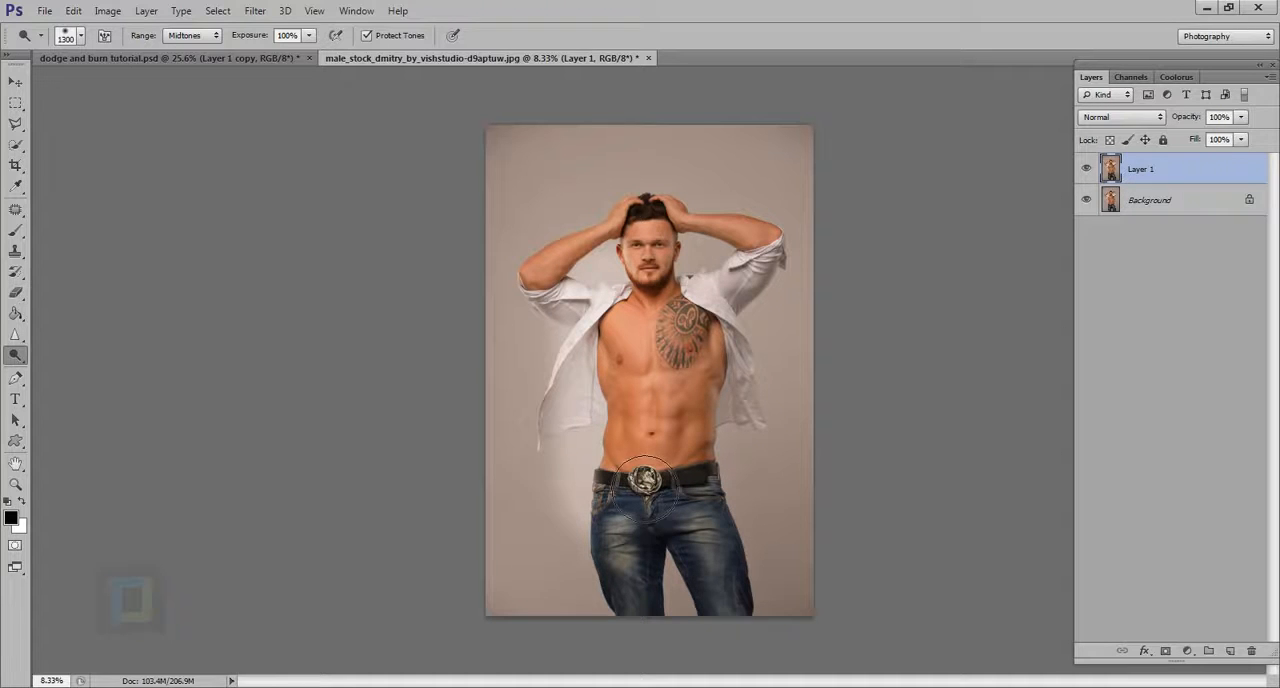
# Step: Compare the dodged torso with the original by toggling the visibility of Layer 1
pyautogui.click(1088, 168)
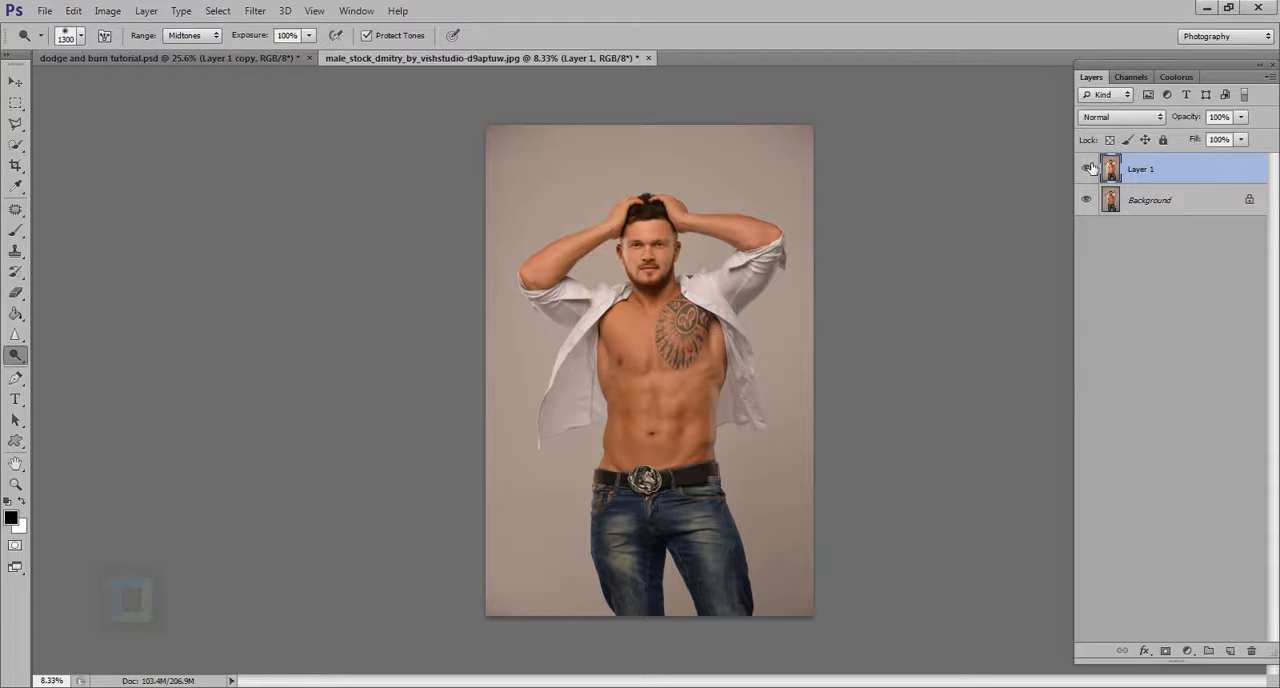
pyautogui.click(1088, 168)
pyautogui.scroll(2, 600, 352)
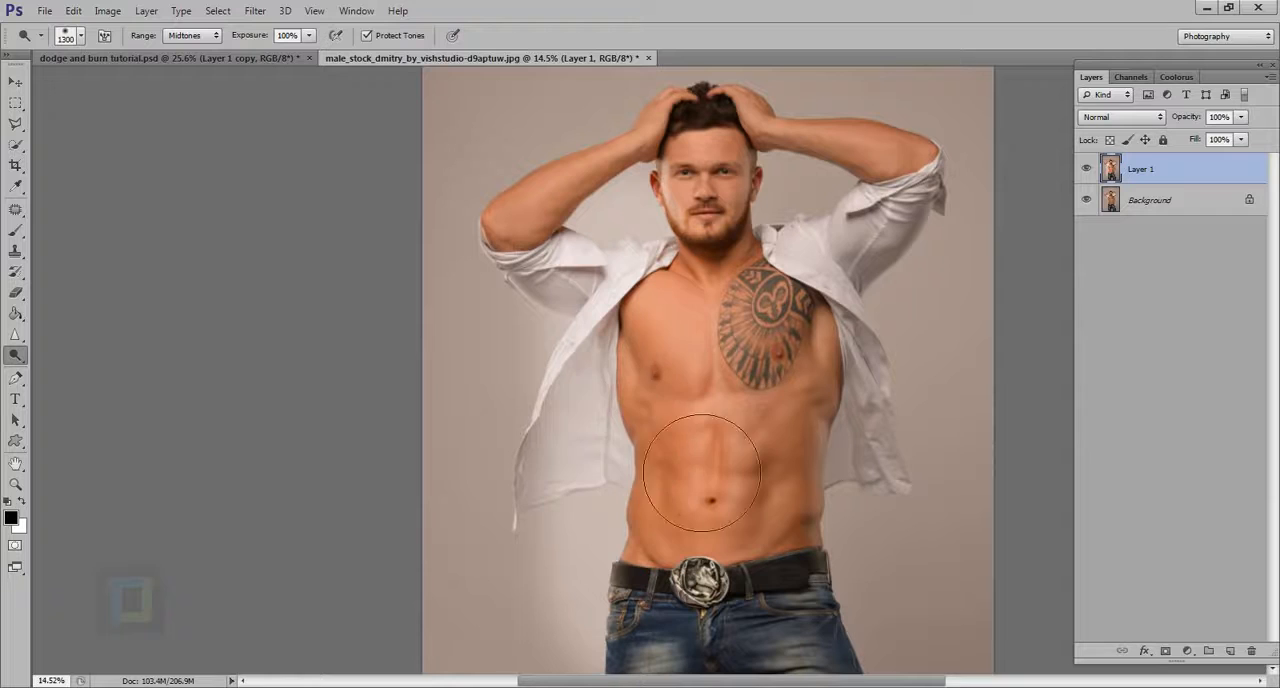
pyautogui.click(1087, 168)
pyautogui.click(1087, 168)
pyautogui.scroll(-2, 830, 294)
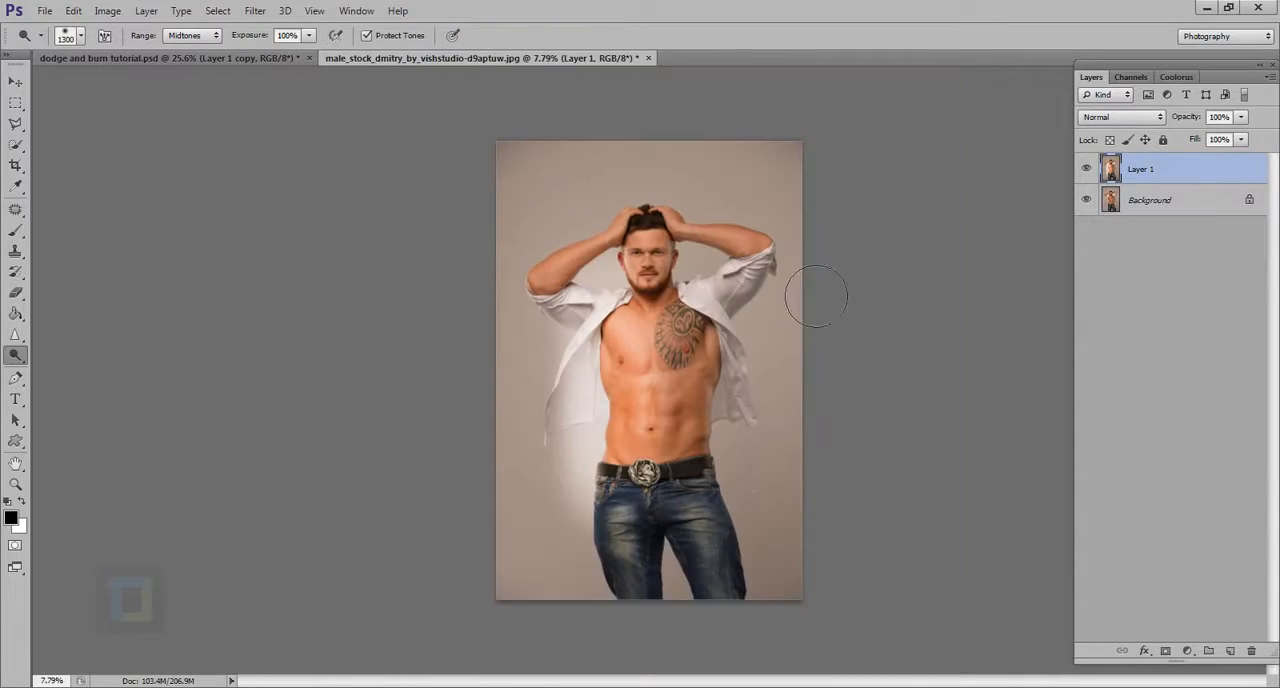
# Step: Switch to the Burn tool with 100% exposure and the Midtones range
pyautogui.rightClick(16, 362)
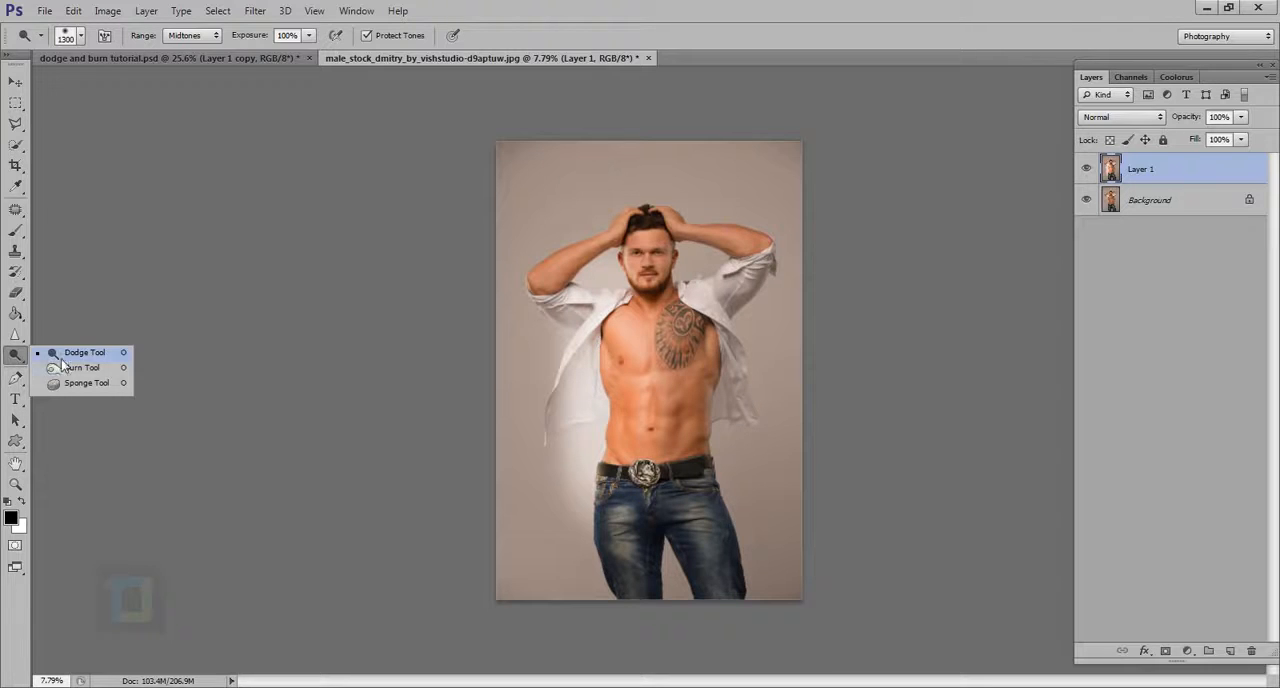
pyautogui.click(78, 371)
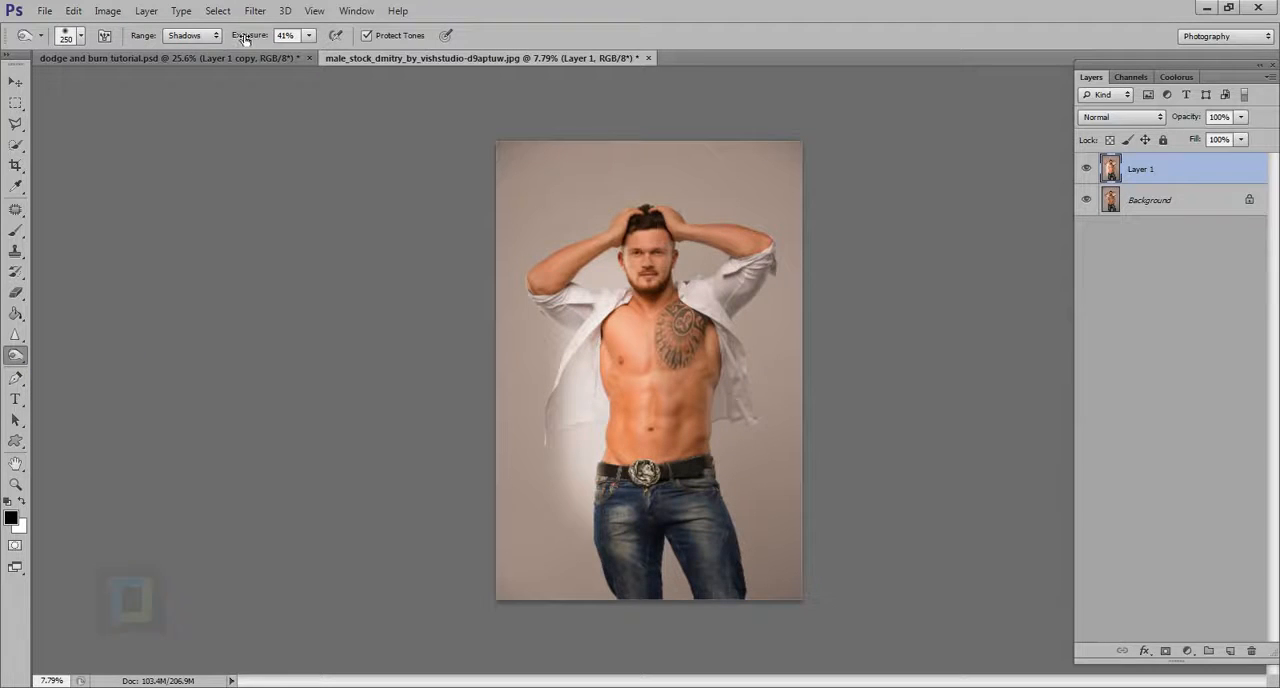
pyautogui.moveTo(244, 38); pyautogui.dragTo(256, 12)
pyautogui.click(192, 35)
pyautogui.click(185, 60)
# Step: Burn the tattooed side of the man's torso with a 1300 px brush and compare the result with the original
pyautogui.press(']')
pyautogui.press(']')
pyautogui.press(']')
pyautogui.press(']')
pyautogui.press(']')
pyautogui.press(']')
pyautogui.press(']')
pyautogui.press(']')
pyautogui.press(']')
pyautogui.press(']')
pyautogui.moveTo(717, 360)
pyautogui.mouseDown()
pyautogui.moveTo(718, 525)
pyautogui.moveTo(713, 360)
pyautogui.moveTo(726, 500)
pyautogui.moveTo(750, 347)
pyautogui.mouseUp()
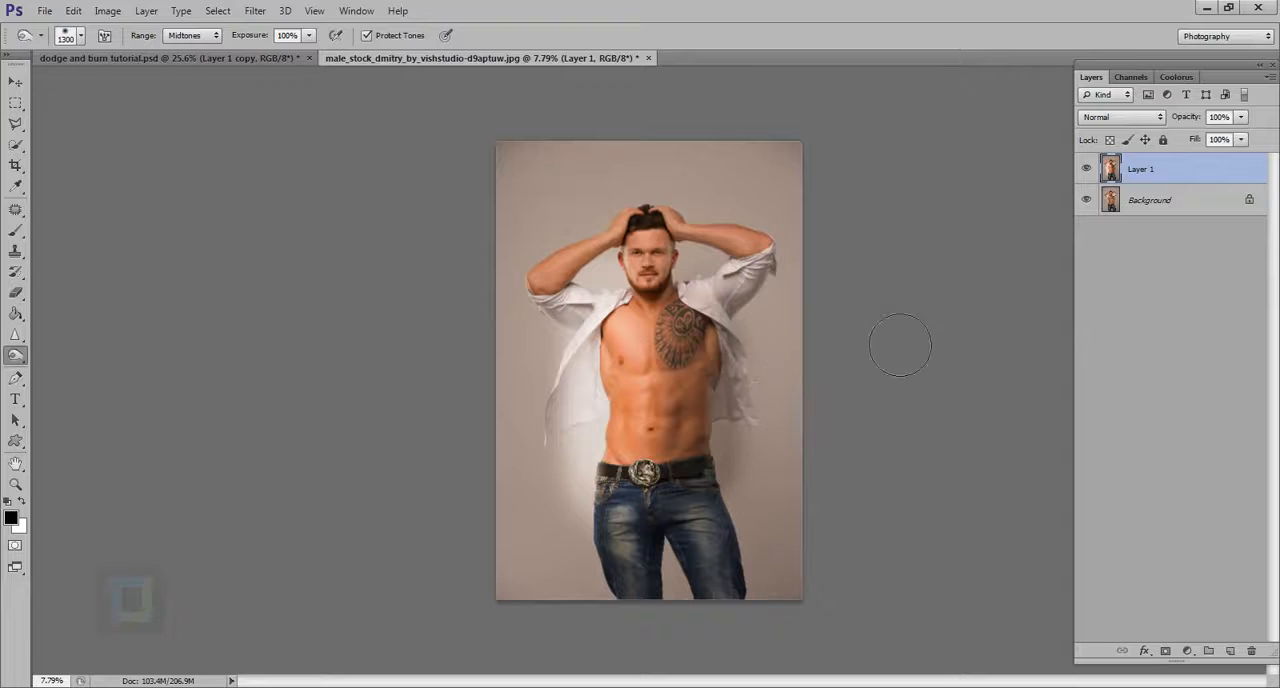
pyautogui.click(1087, 169)
pyautogui.click(1087, 169)
# Step: Delete the retouched duplicate layer and switch back to the Dodge tool
pyautogui.press('Delete')
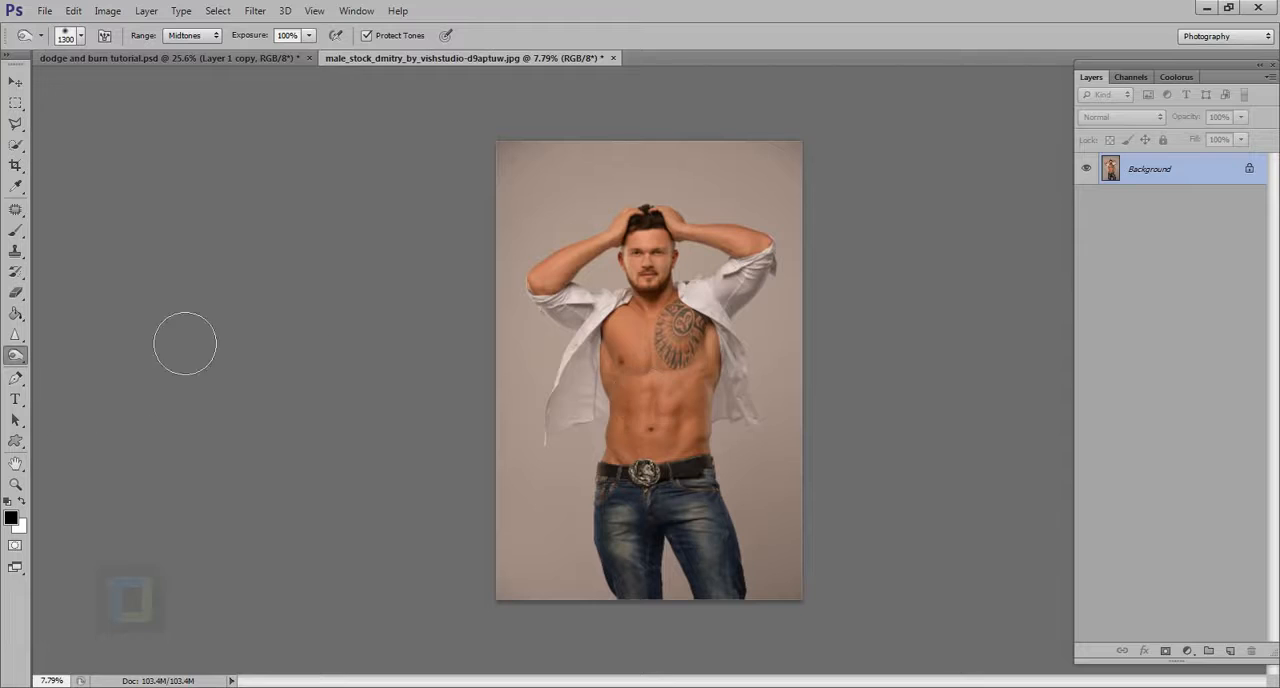
pyautogui.rightClick(13, 357)
pyautogui.click(82, 356)
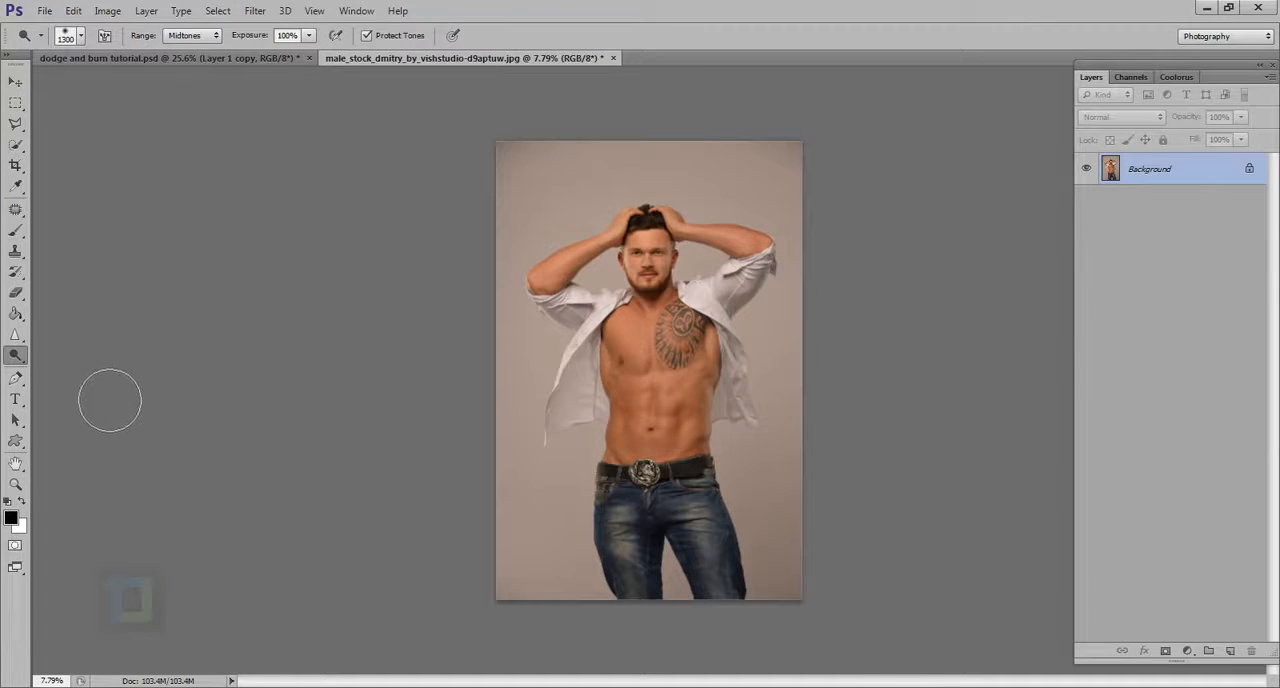
pyautogui.rightClick(27, 351)
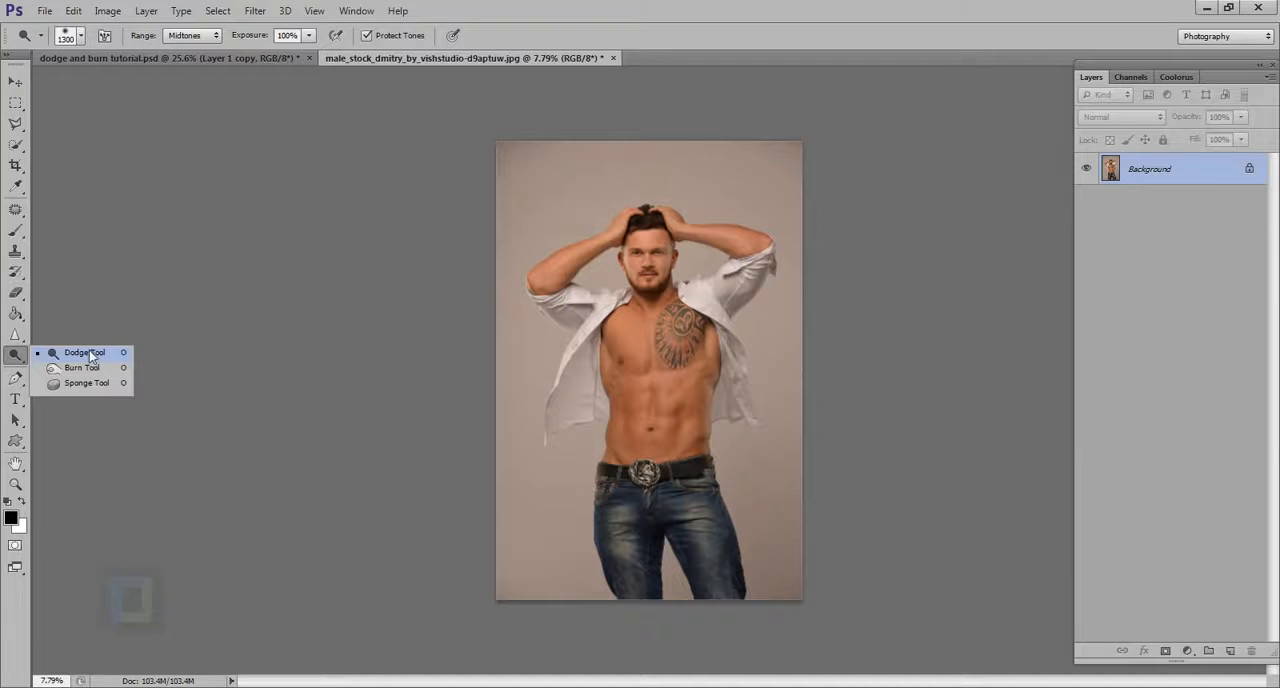
pyautogui.click(84, 353)
# Step: Dodge the upper abdominal muscle just below the tattoo on the Background layer with a 300 px brush
pyautogui.scroll(5, 820, 495)
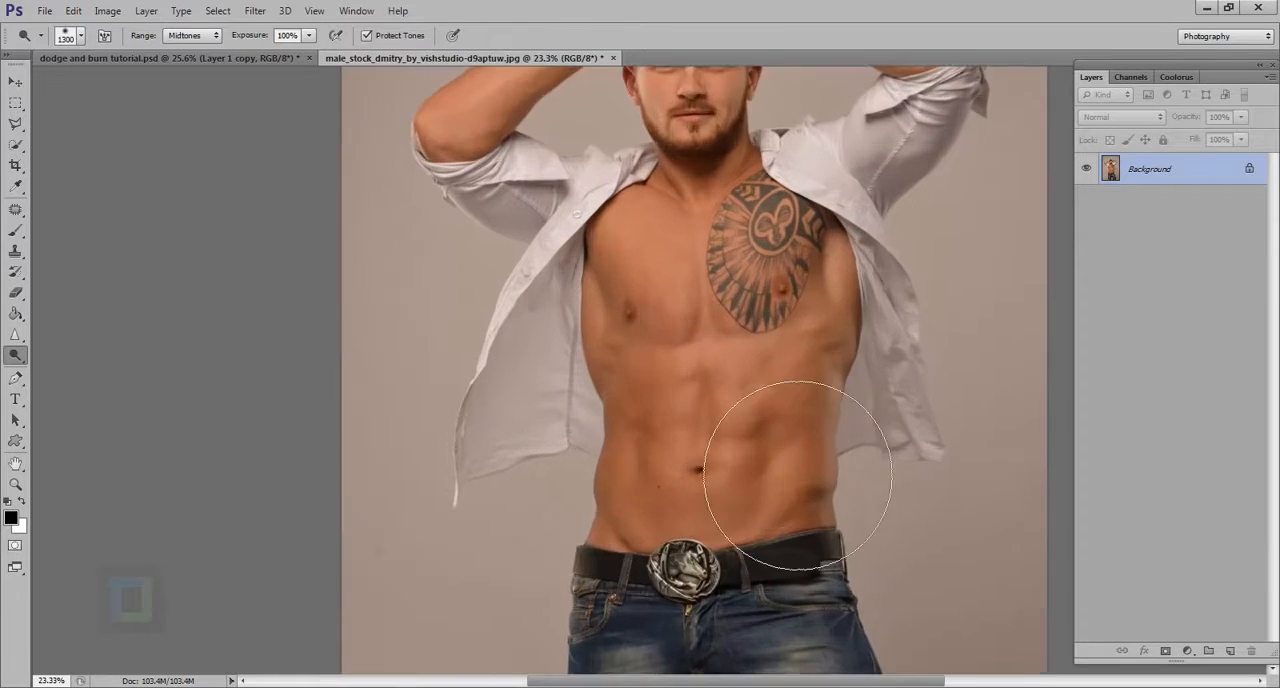
pyautogui.press('[')
pyautogui.press('[')
pyautogui.press('[')
pyautogui.press('[')
pyautogui.press('[')
pyautogui.press('[')
pyautogui.press('[')
pyautogui.press('[')
pyautogui.press('[')
pyautogui.press('[')
pyautogui.press('[')
pyautogui.scroll(2, 786, 429)
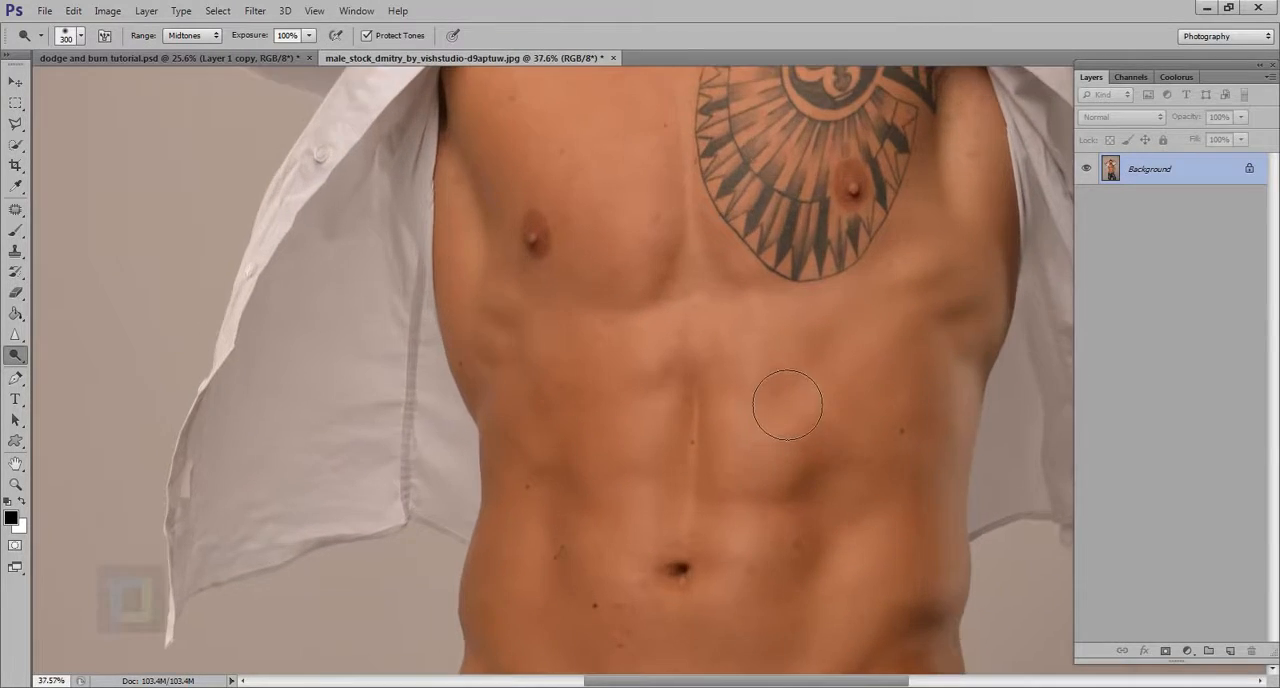
pyautogui.moveTo(780, 366)
pyautogui.mouseDown()
pyautogui.moveTo(766, 380)
pyautogui.moveTo(757, 360)
pyautogui.moveTo(800, 385)
pyautogui.mouseUp()
# Step: With a 90 px brush, burn a shadow line beneath the highlighted upper abdominal muscle and brighten its highlight further
pyautogui.press('[')
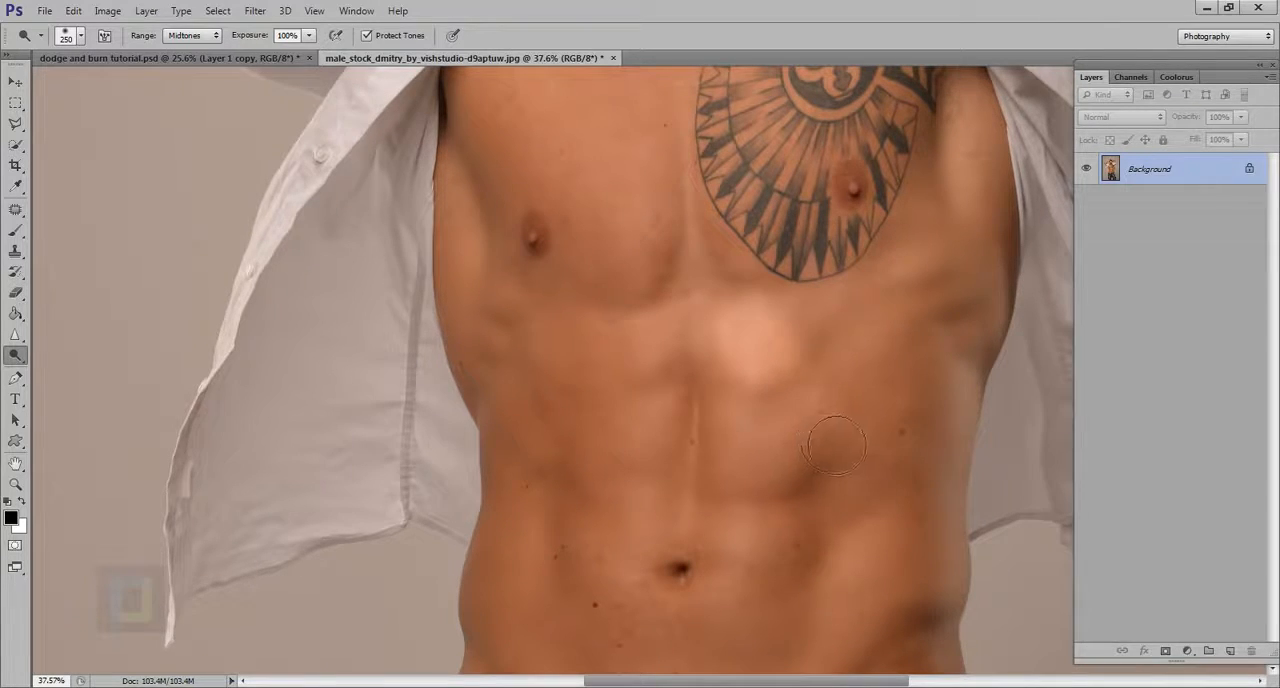
pyautogui.press('[')
pyautogui.press('[')
pyautogui.press('[')
pyautogui.press('[')
pyautogui.press('alt')
pyautogui.press('alt')
pyautogui.moveTo(817, 390); pyautogui.dragTo(712, 388)
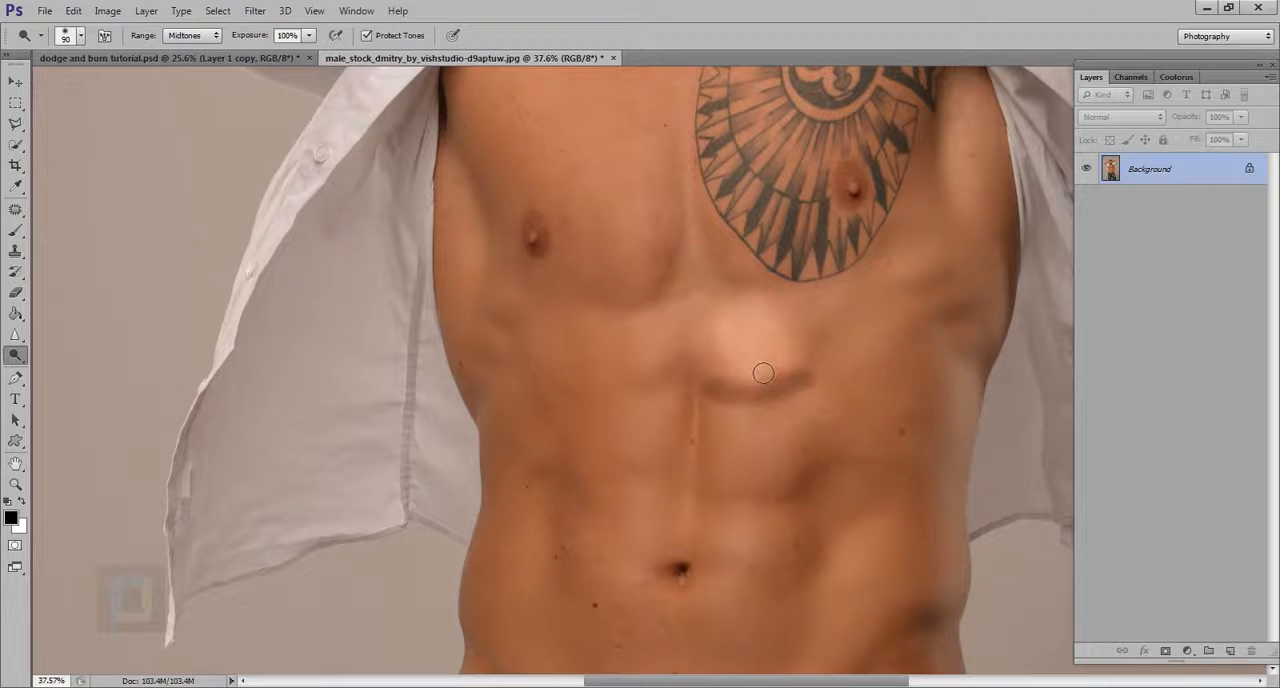
pyautogui.moveTo(760, 349)
pyautogui.mouseDown()
pyautogui.moveTo(761, 385)
pyautogui.moveTo(747, 352)
pyautogui.moveTo(761, 368)
pyautogui.moveTo(775, 345)
pyautogui.moveTo(775, 384)
pyautogui.moveTo(814, 368)
pyautogui.mouseUp()
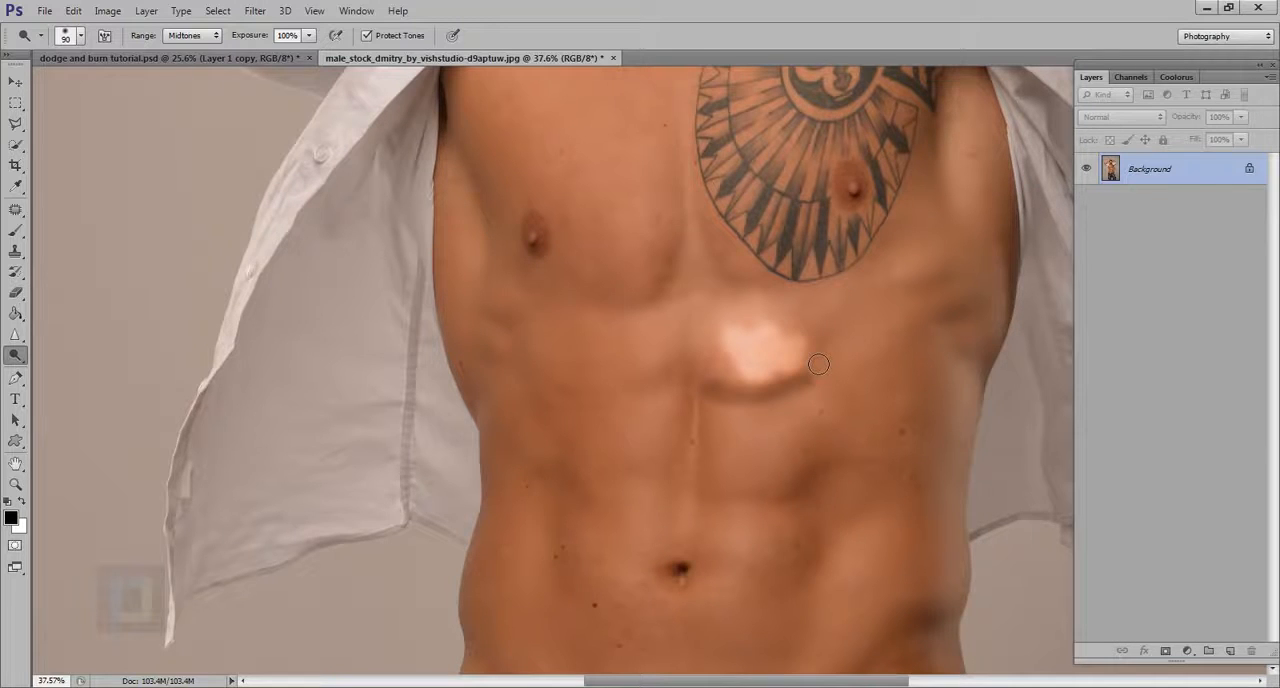
pyautogui.scroll(-4, 810, 387)
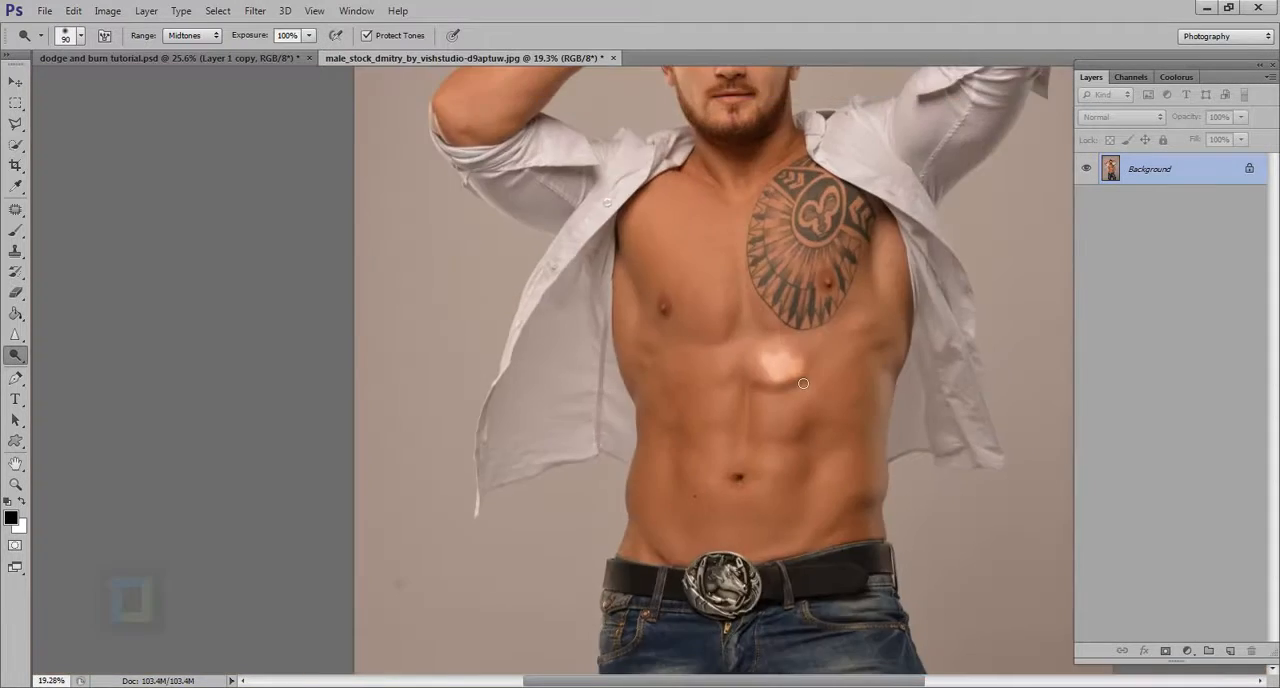
# Step: Undo the dodging and burning on the upper abdomen
pyautogui.hotkey('ctrl', 'z')
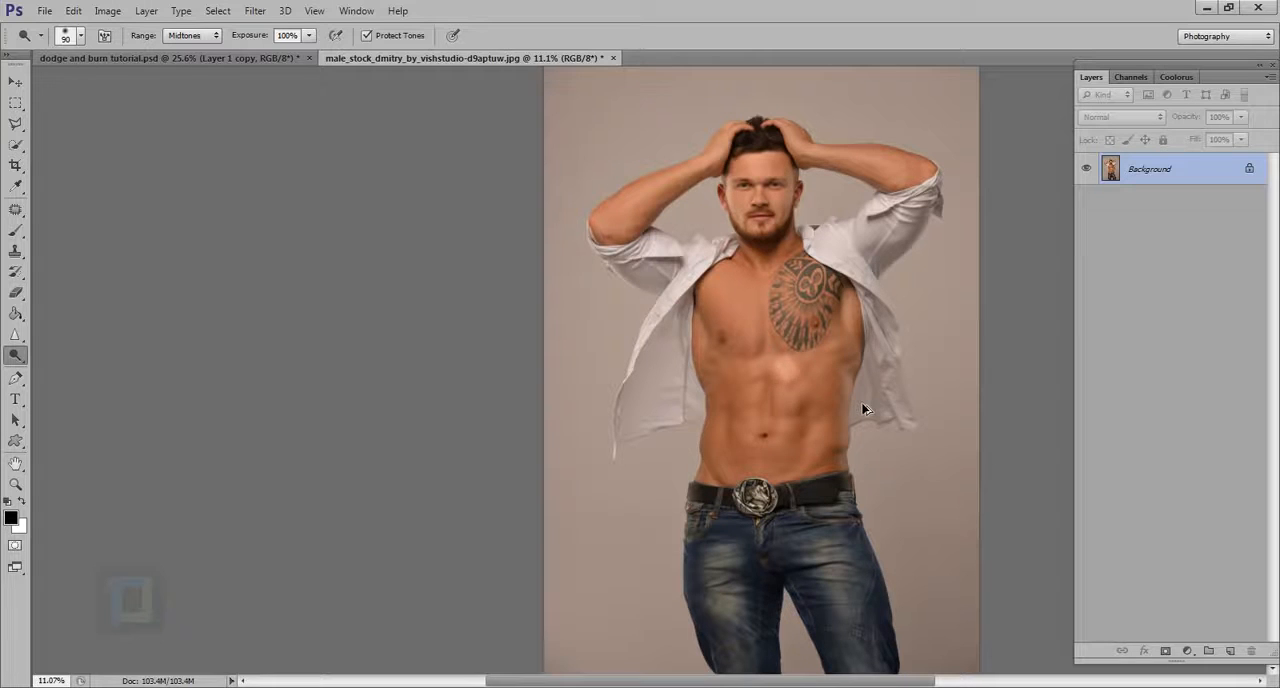
pyautogui.scroll(-1, 864, 406)
pyautogui.scroll(1, 757, 394)
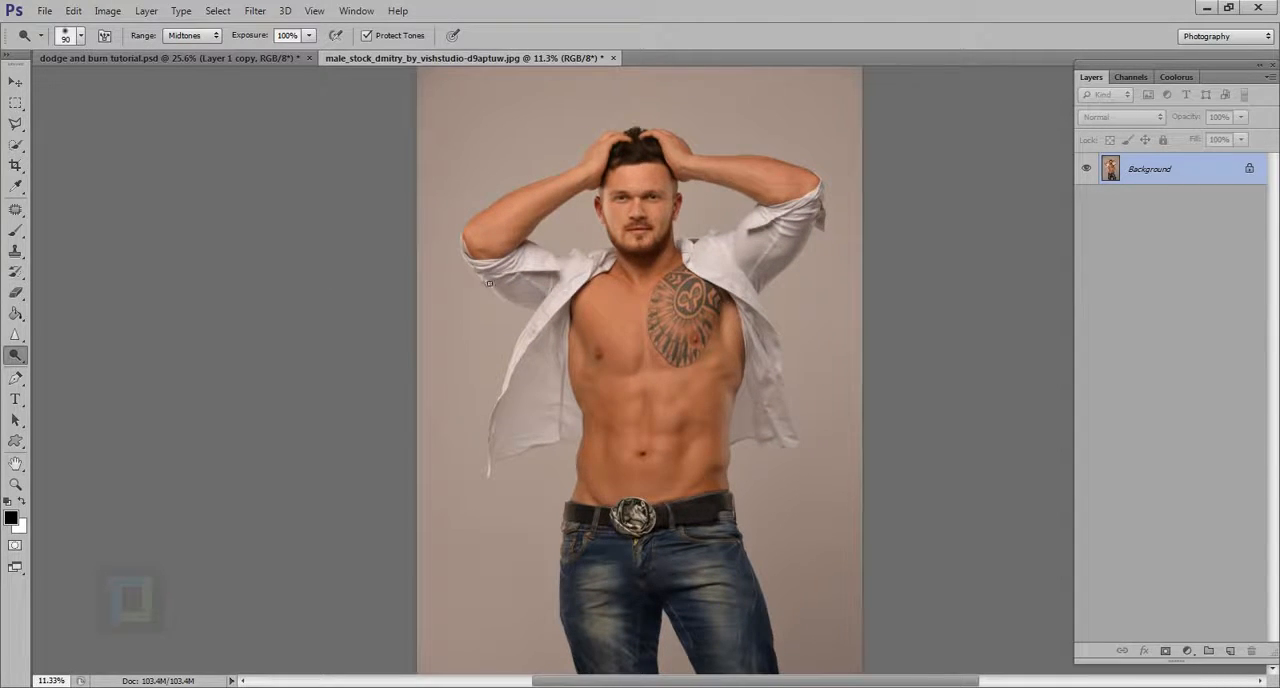
# Step: Set the Dodge tool's range to Highlights for retouching the man's face
pyautogui.scroll(1, 592, 164)
pyautogui.scroll(1, 716, 188)
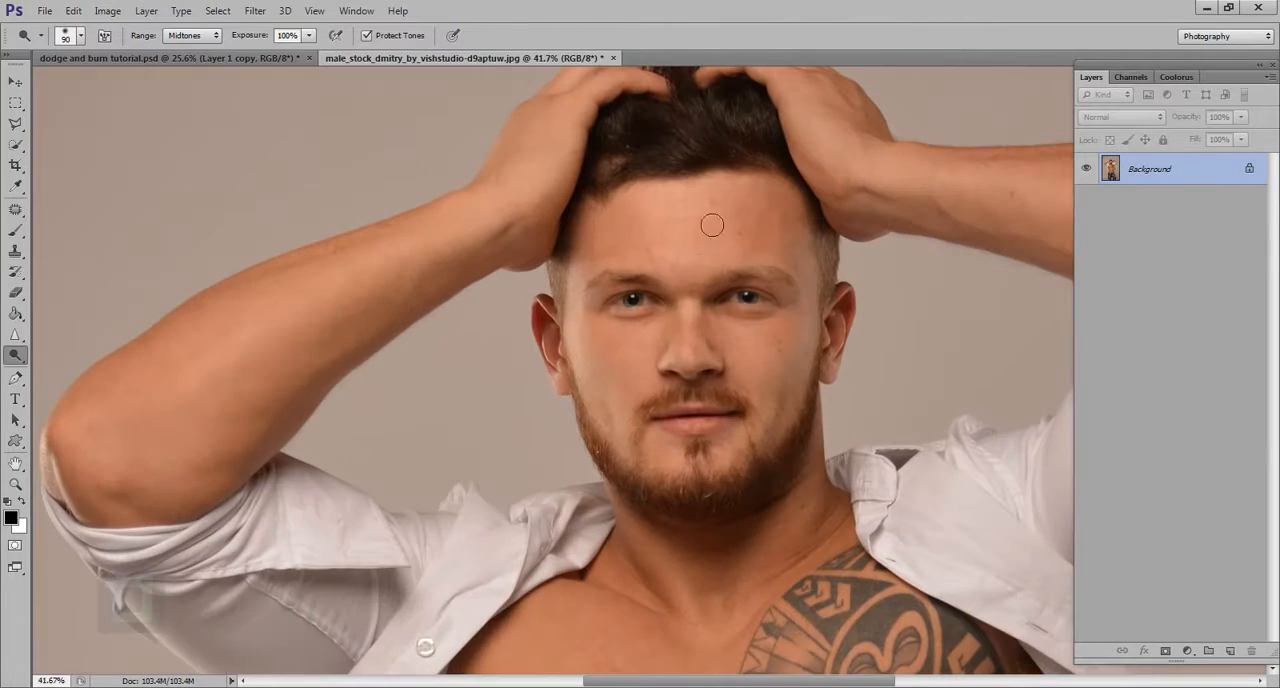
pyautogui.click(198, 37)
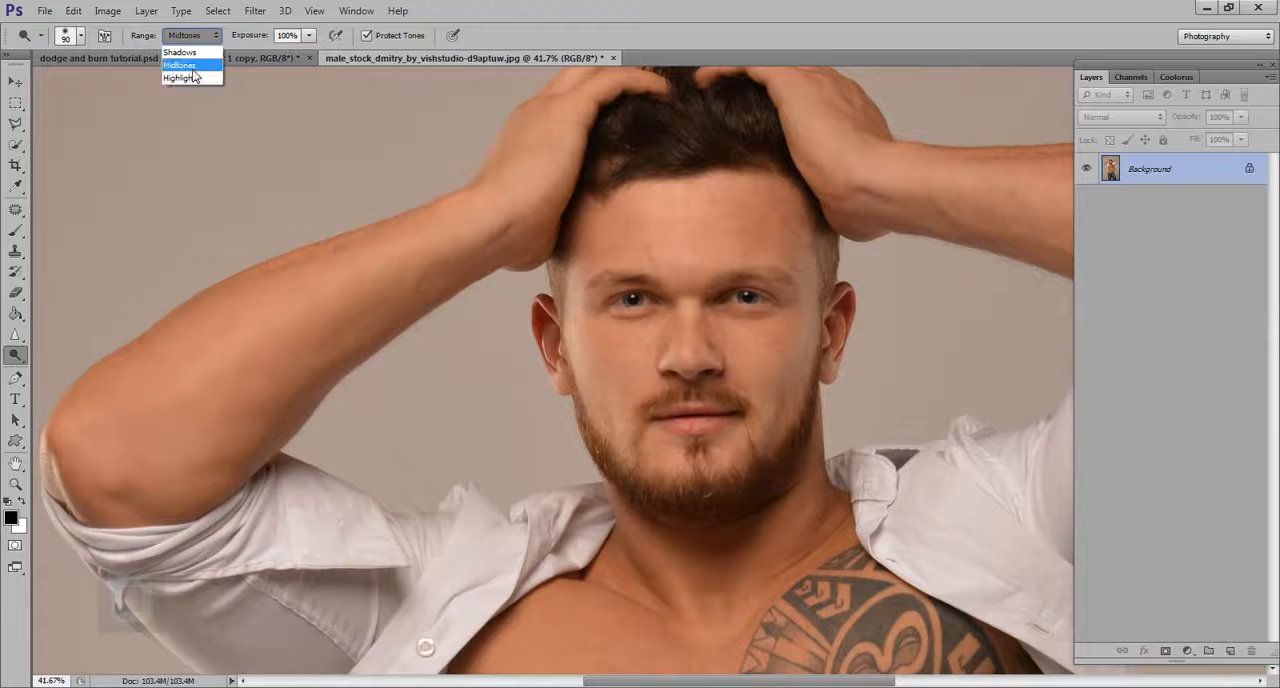
pyautogui.click(194, 77)
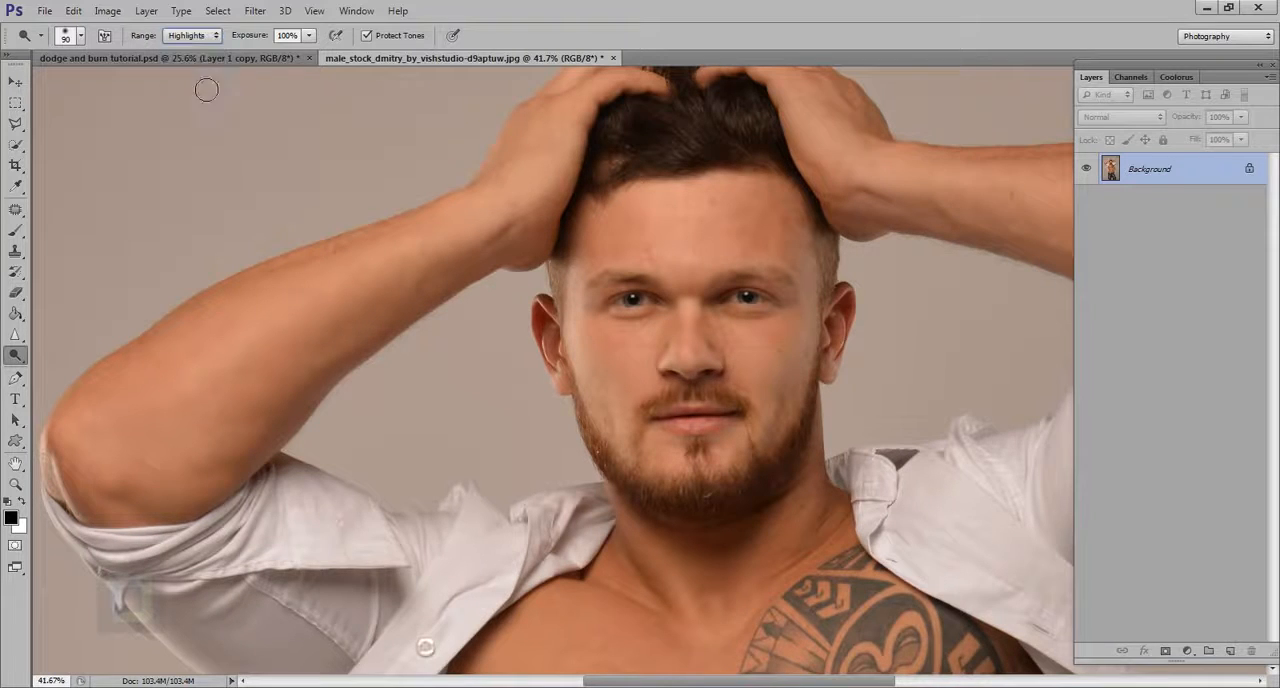
# Step: Try dodging the middle of the forehead at 100% exposure, enlarging the brush to 300 px, and undo the last stroke
pyautogui.click(683, 236)
pyautogui.press(']')
pyautogui.press(']')
pyautogui.press(']')
pyautogui.press(']')
pyautogui.press(']')
pyautogui.press(']')
pyautogui.press(']')
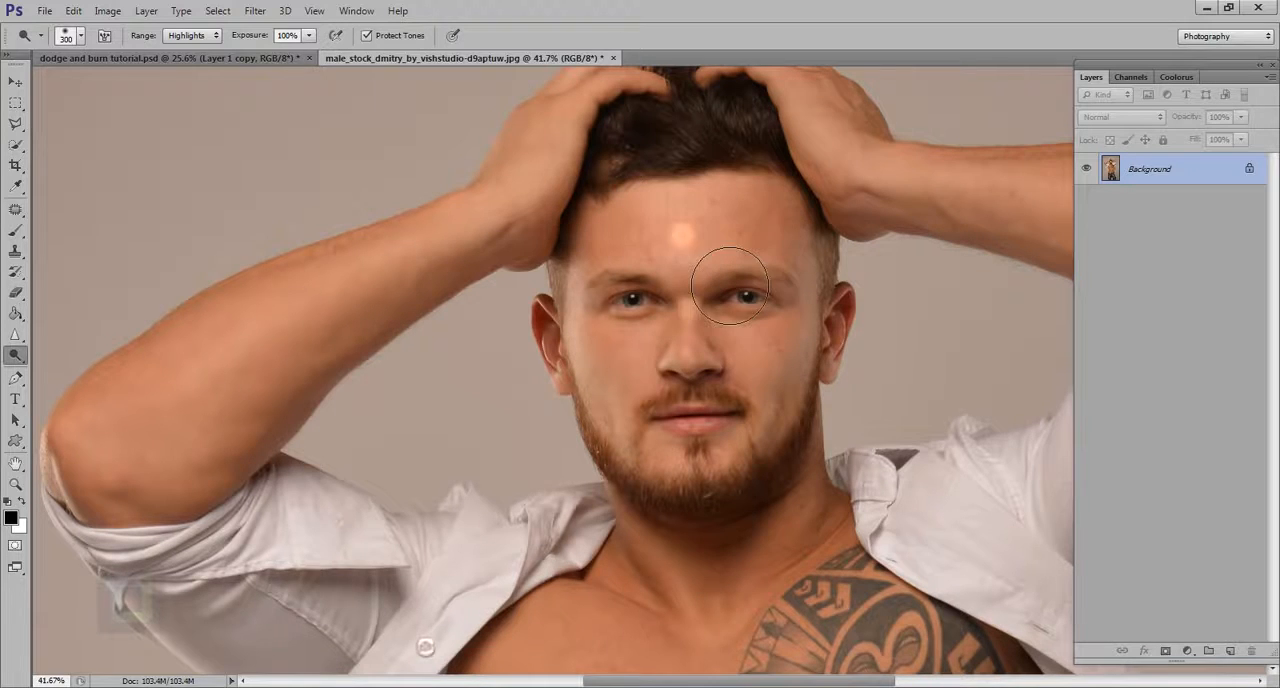
pyautogui.moveTo(693, 250); pyautogui.dragTo(686, 220)
pyautogui.hotkey('ctrl', 'z')
# Step: Lower the Dodge exposure to 8% and brighten the highlights in the middle of the forehead
pyautogui.moveTo(265, 40); pyautogui.dragTo(195, 38)
pyautogui.moveTo(697, 242)
pyautogui.mouseDown()
pyautogui.moveTo(694, 277)
pyautogui.moveTo(728, 252)
pyautogui.moveTo(732, 285)
pyautogui.moveTo(732, 259)
pyautogui.mouseUp()
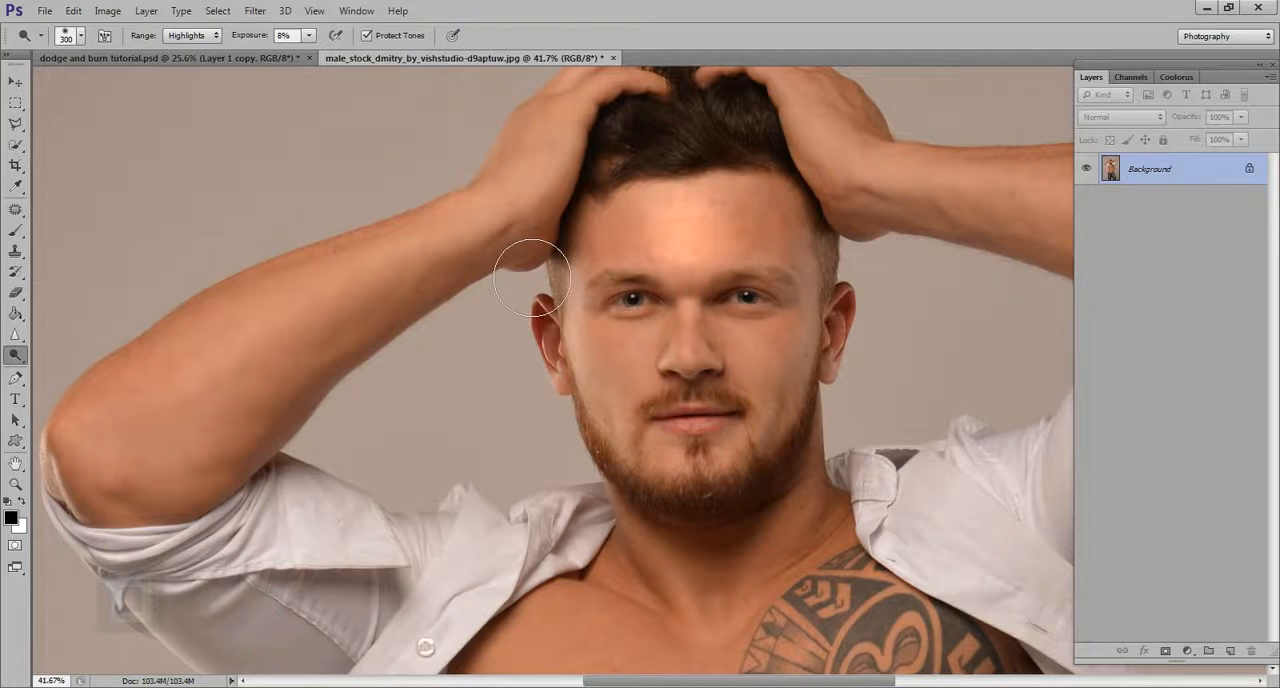
# Step: Set the Dodge range to Shadows and brush across the forehead toward the temple at 8% exposure
pyautogui.click(197, 38)
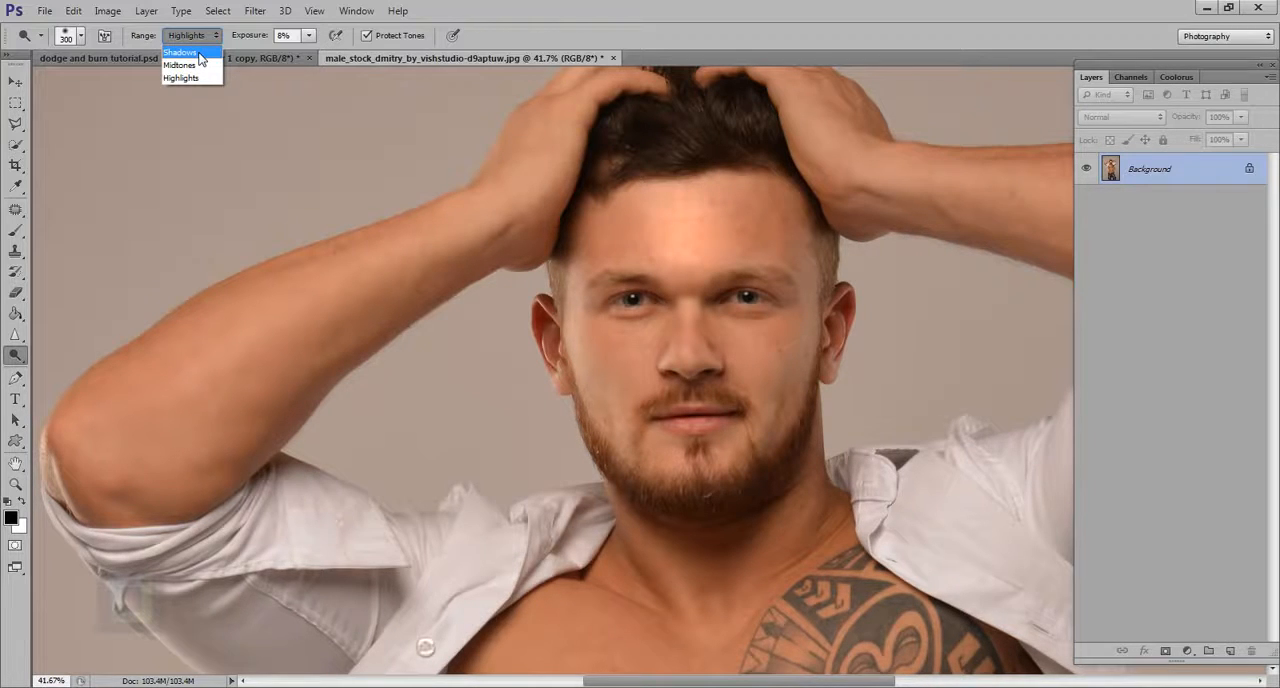
pyautogui.click(200, 53)
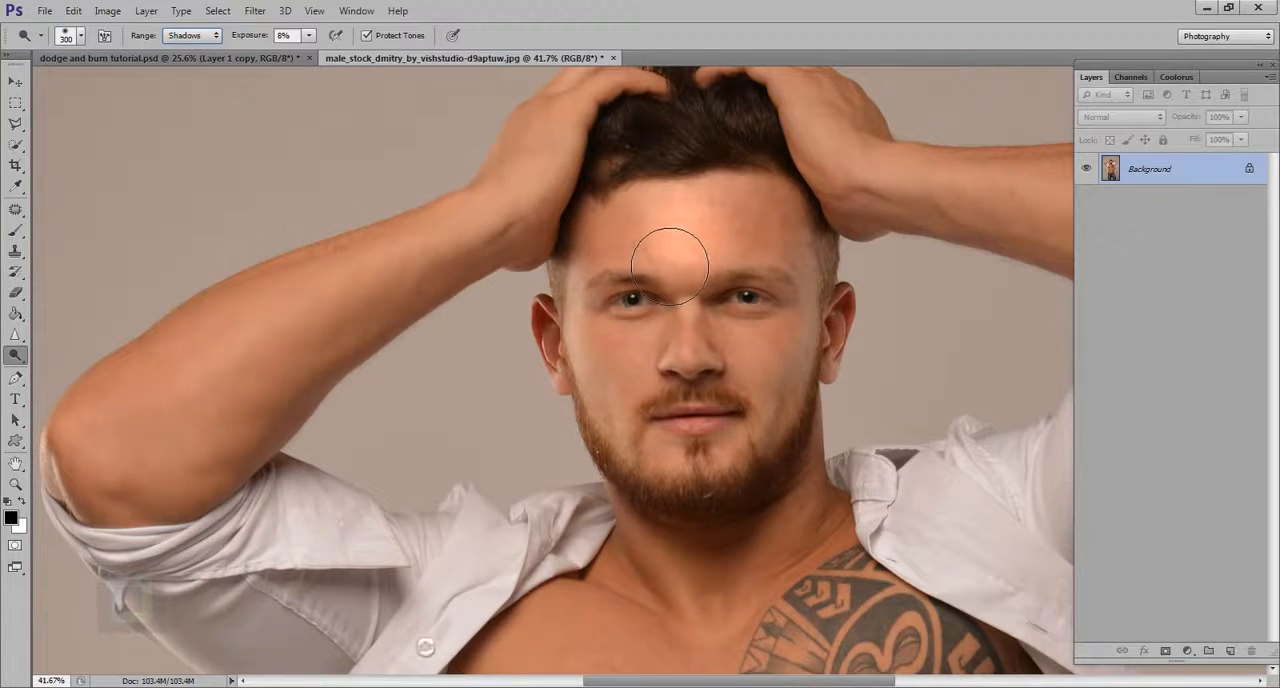
pyautogui.moveTo(670, 266)
pyautogui.mouseDown()
pyautogui.moveTo(651, 277)
pyautogui.moveTo(750, 250)
pyautogui.moveTo(835, 268)
pyautogui.moveTo(820, 263)
pyautogui.mouseUp()
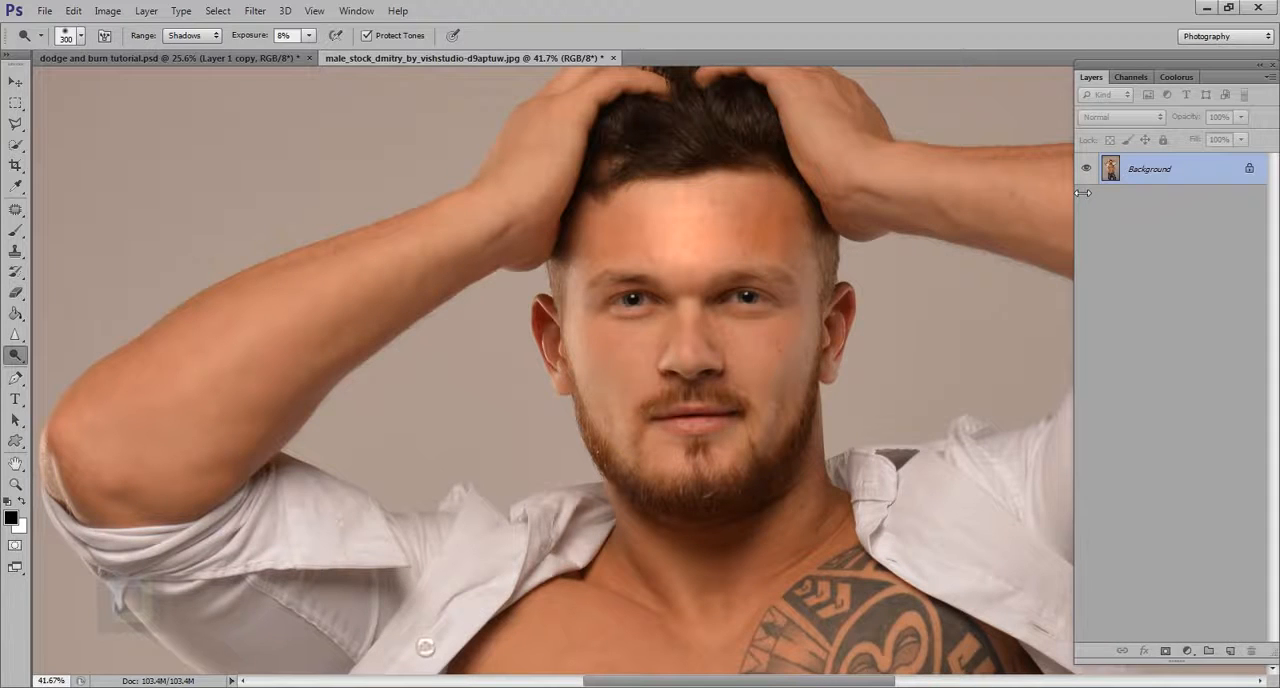
# Step: Revert the forehead dodging and restore the duplicate layer above the Background
pyautogui.hotkey('ctrl', 'j')
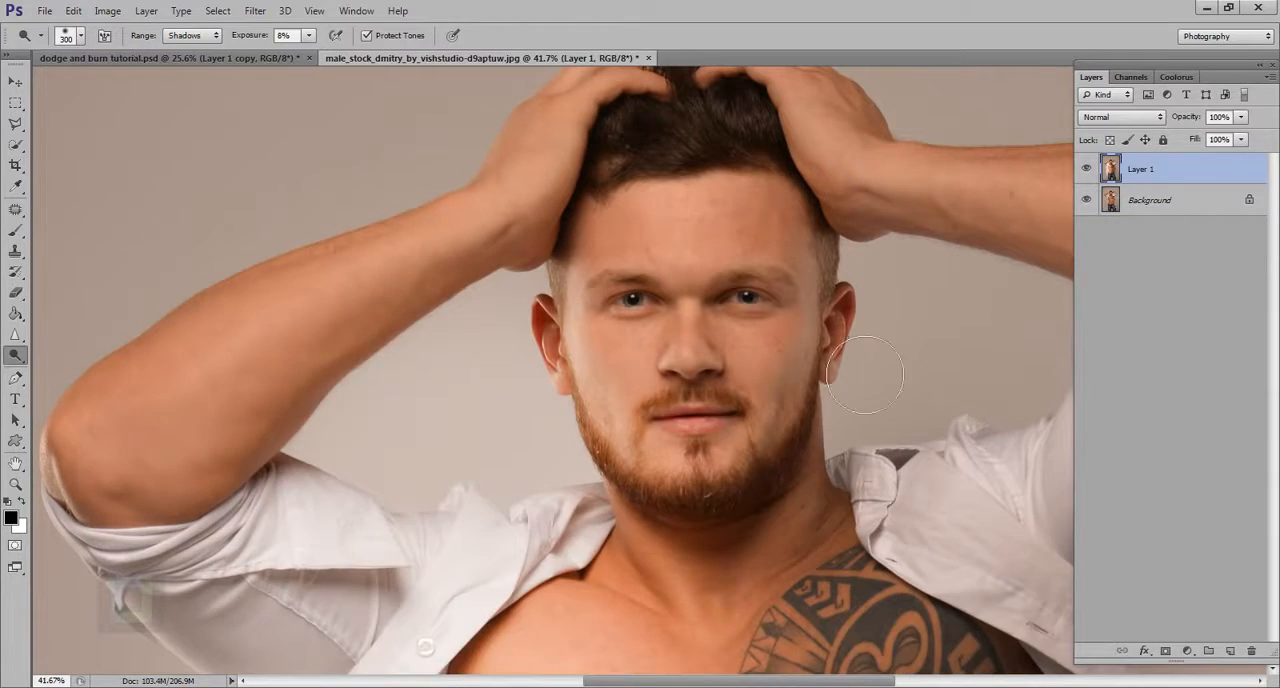
# Step: Undo the creation of the duplicate layer above the Background
pyautogui.scroll(-5, 835, 347)
pyautogui.hotkey('ctrl', 'z')
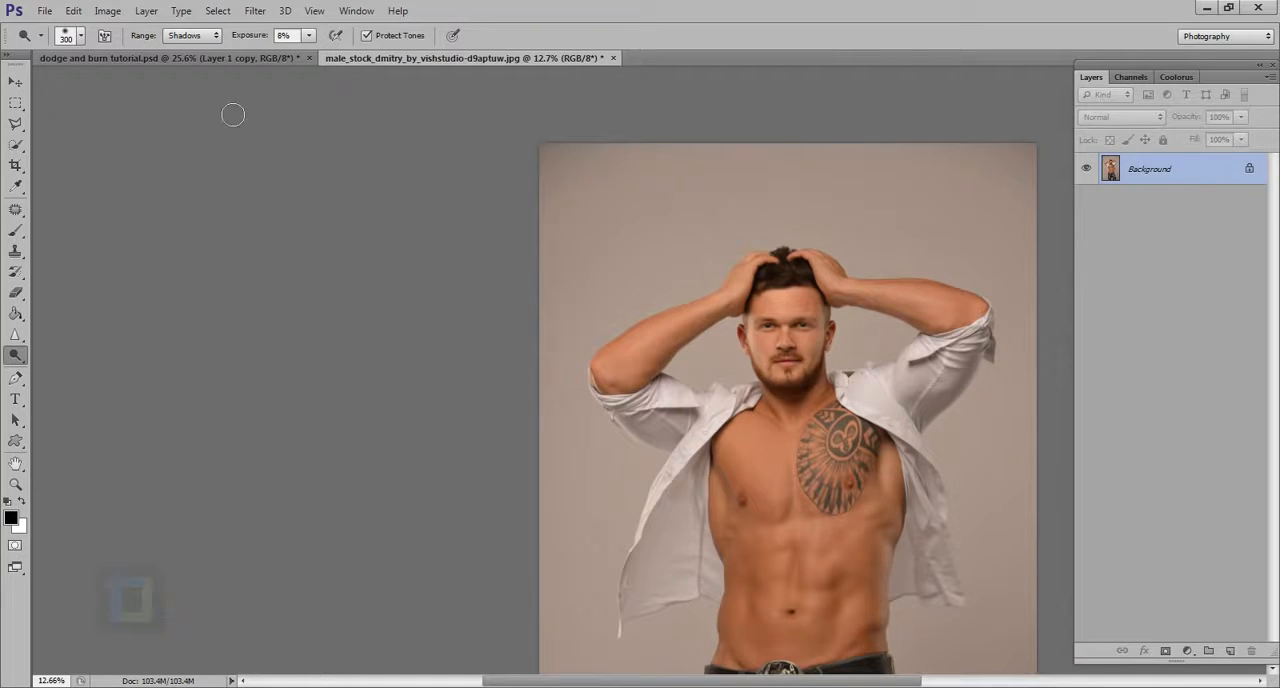
pyautogui.scroll(3, 952, 340)
pyautogui.scroll(3, 952, 340)
pyautogui.scroll(-5, 698, 327)
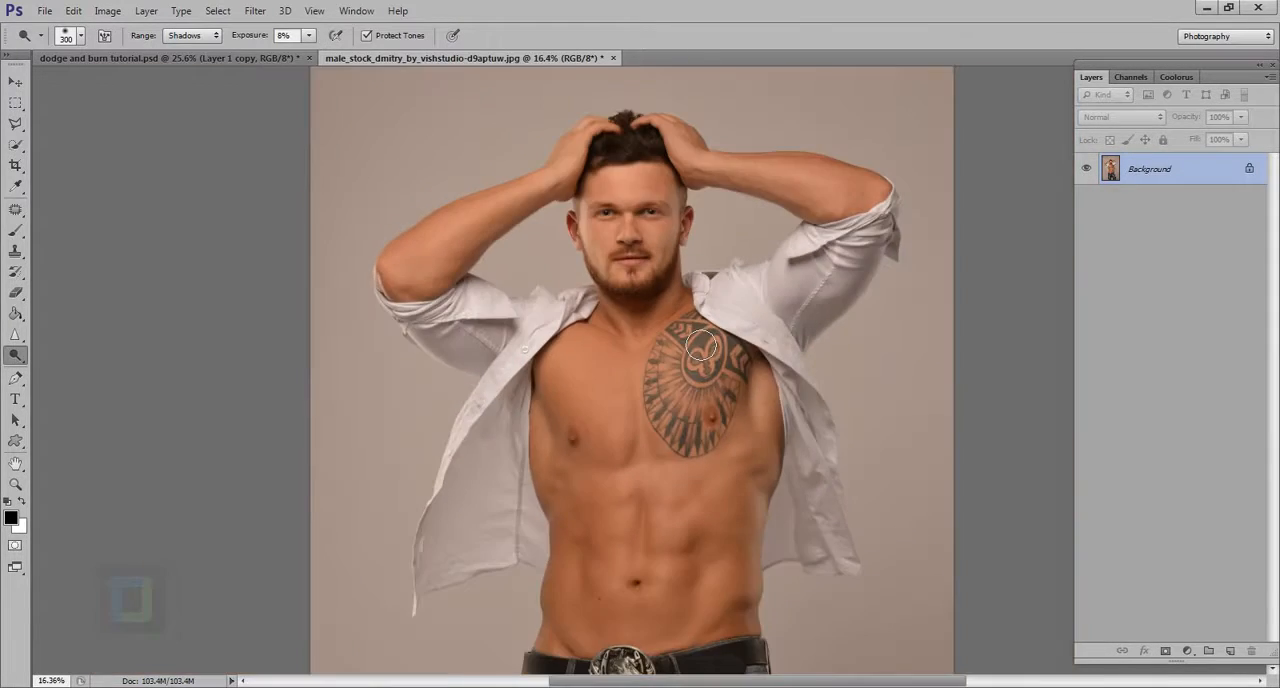
pyautogui.scroll(-1, 698, 325)
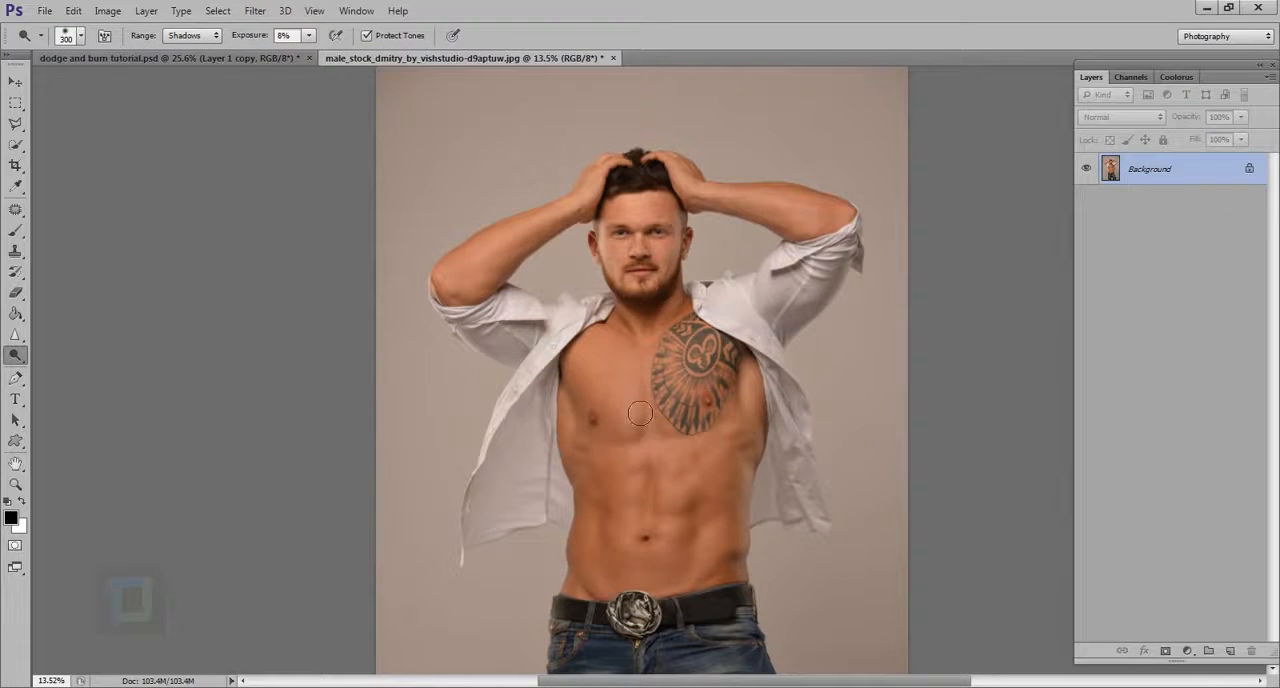
# Step: Dodge the chest beside the tattoo in the Shadows range, then raise the exposure to 96% and brighten it further
pyautogui.scroll(3, 645, 407)
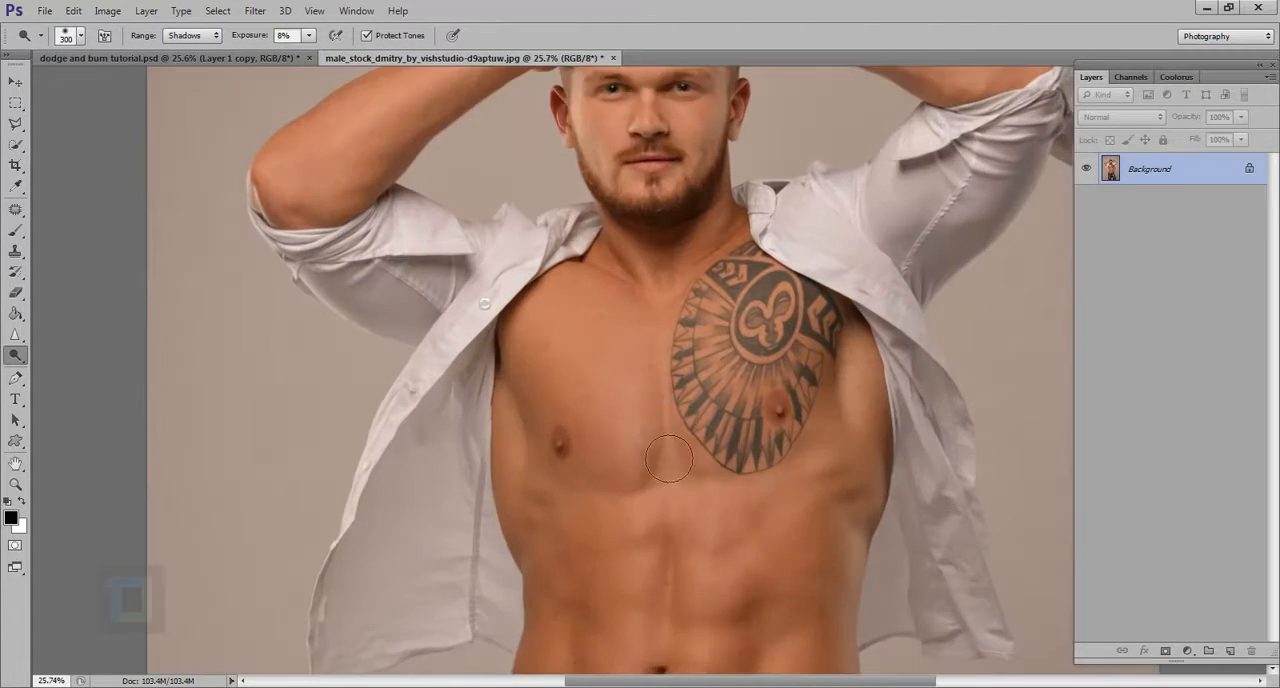
pyautogui.moveTo(640, 411)
pyautogui.mouseDown()
pyautogui.moveTo(653, 487)
pyautogui.moveTo(629, 379)
pyautogui.moveTo(635, 469)
pyautogui.moveTo(616, 379)
pyautogui.moveTo(654, 495)
pyautogui.moveTo(617, 363)
pyautogui.mouseUp()
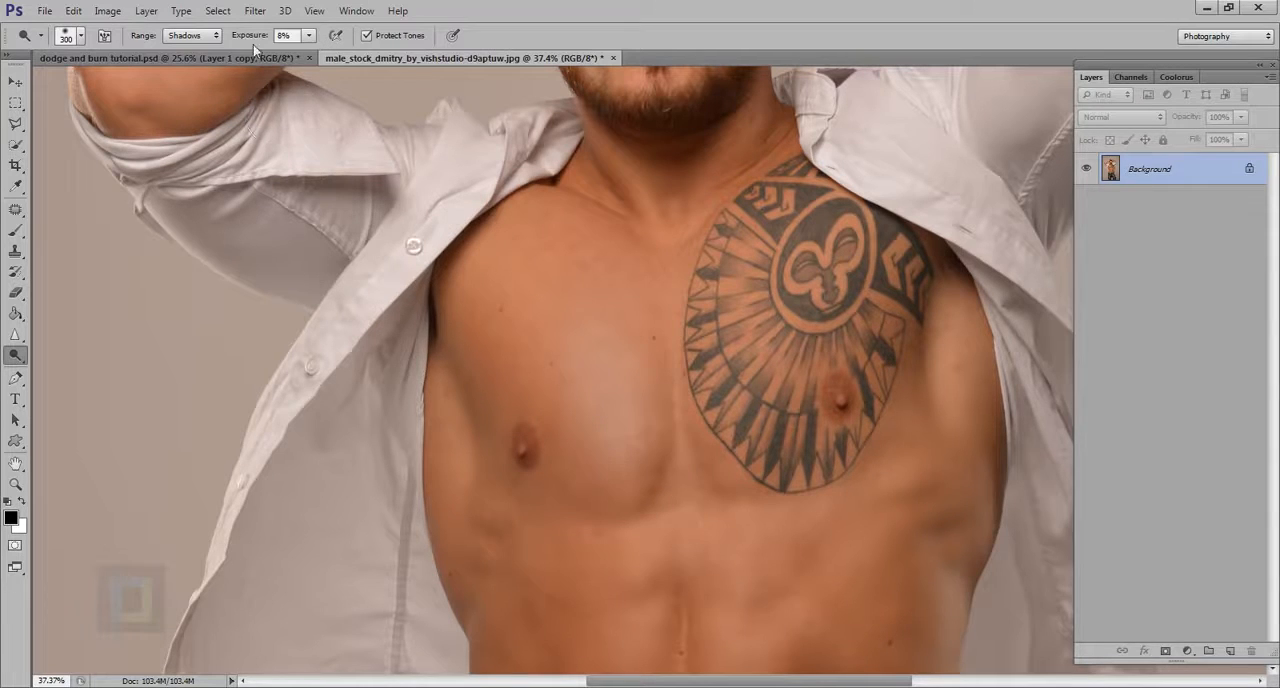
pyautogui.click(296, 37)
pyautogui.moveTo(311, 40); pyautogui.dragTo(315, 40)
pyautogui.moveTo(677, 457)
pyautogui.mouseDown()
pyautogui.moveTo(636, 395)
pyautogui.moveTo(664, 507)
pyautogui.moveTo(652, 417)
pyautogui.moveTo(660, 463)
pyautogui.mouseUp()
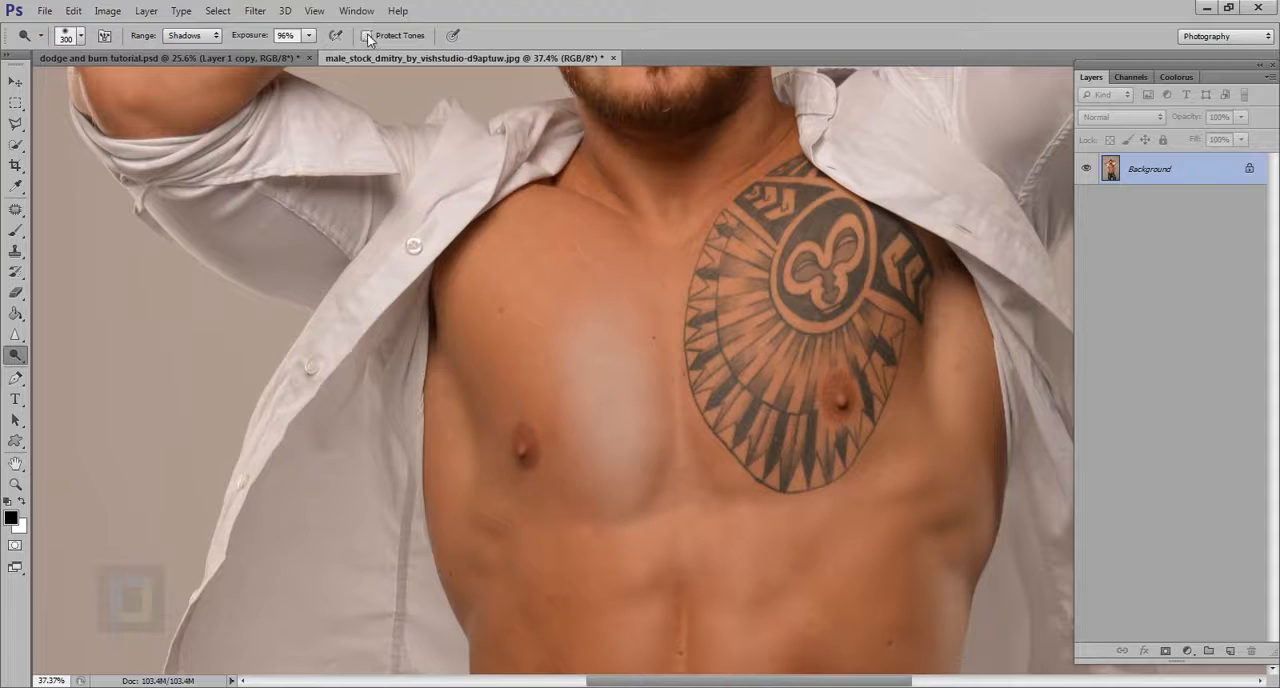
# Step: Try dodging over the tattoo with Protect Tones off, and undo all the chest strokes
pyautogui.moveTo(780, 427)
pyautogui.mouseDown()
pyautogui.moveTo(778, 329)
pyautogui.moveTo(796, 523)
pyautogui.moveTo(779, 400)
pyautogui.moveTo(775, 436)
pyautogui.mouseUp()
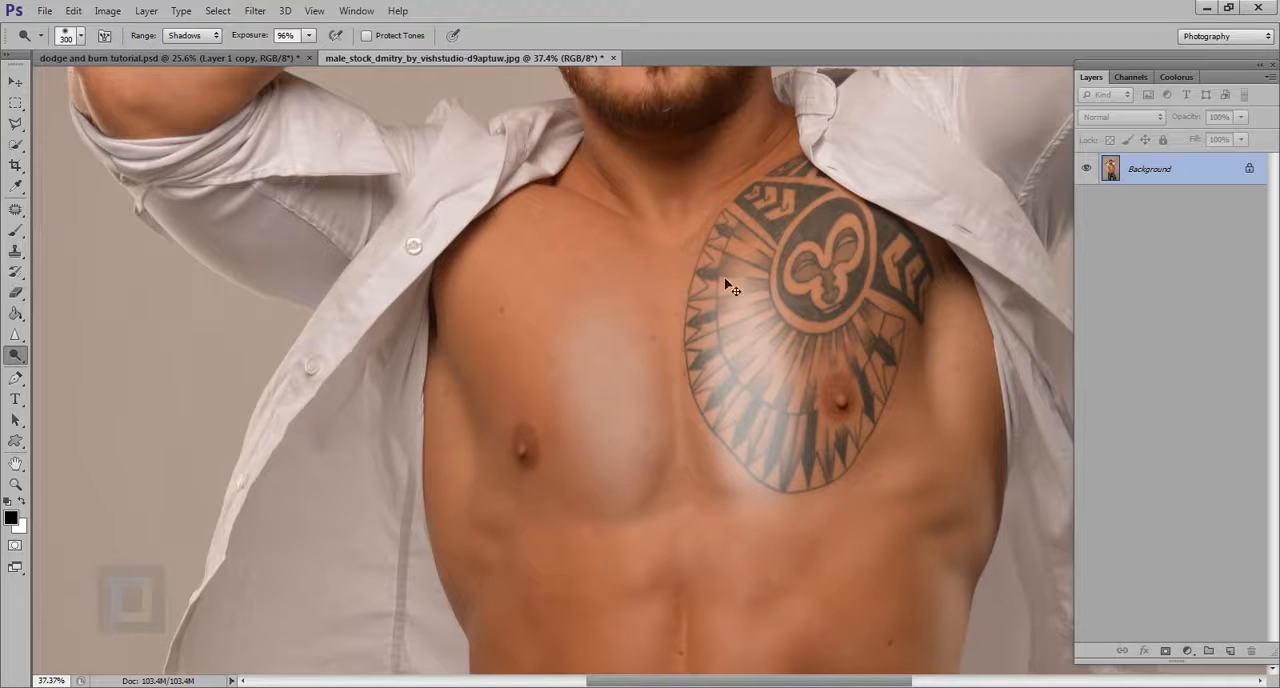
pyautogui.hotkey('ctrl', 'alt', 'z')
pyautogui.hotkey('ctrl', 'alt', 'z')
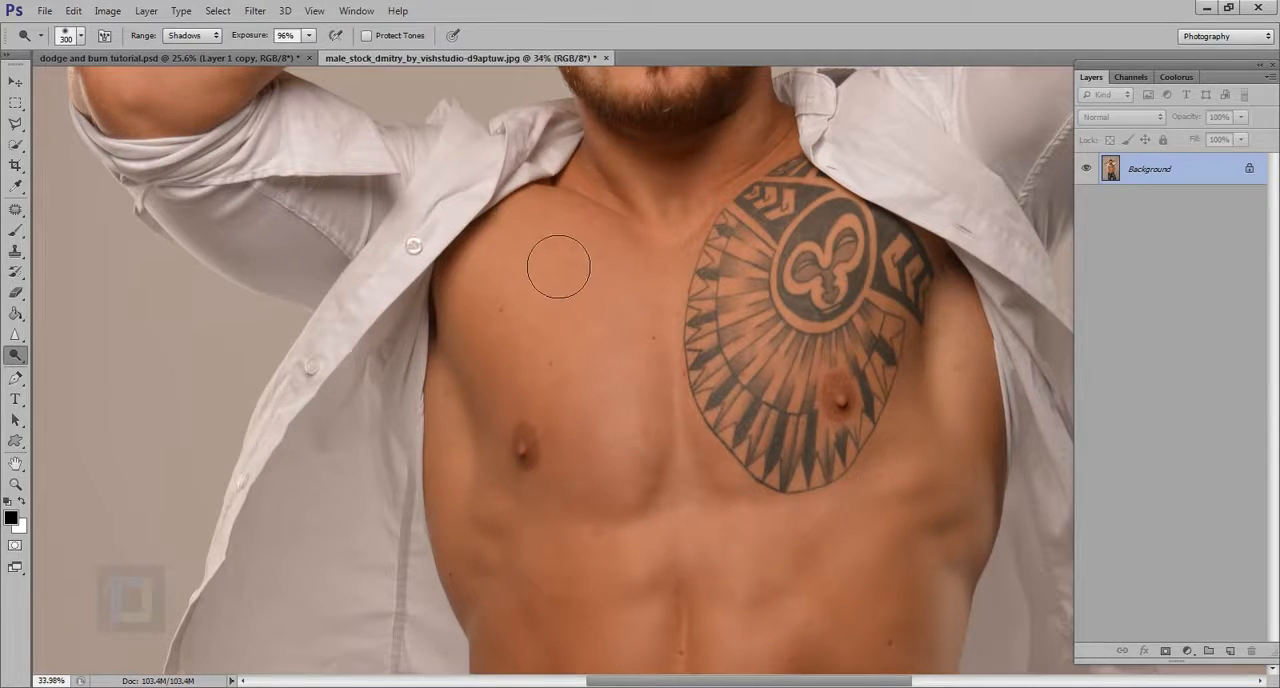
# Step: Try dodging spots on the abdomen, chest and tattoo at 96% exposure without Protect Tones, and undo the strokes
pyautogui.scroll(-3, 558, 264)
pyautogui.scroll(-5, 550, 264)
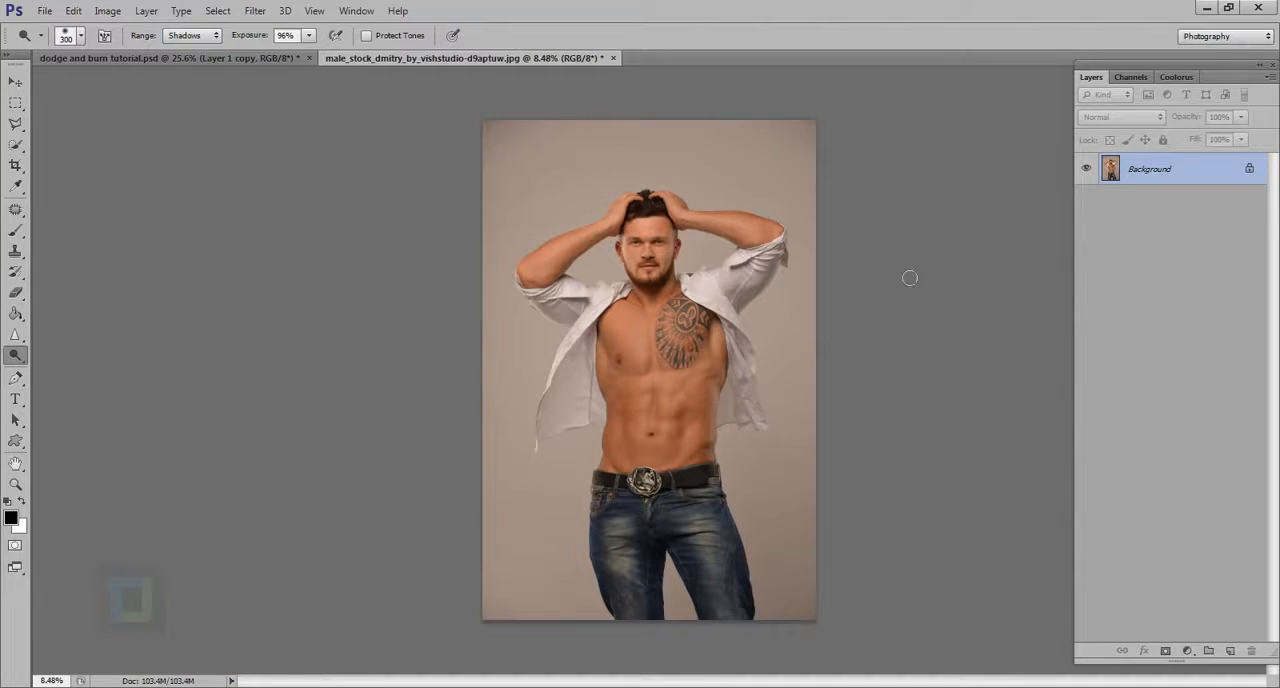
pyautogui.scroll(2, 676, 436)
pyautogui.moveTo(694, 414); pyautogui.dragTo(697, 408)
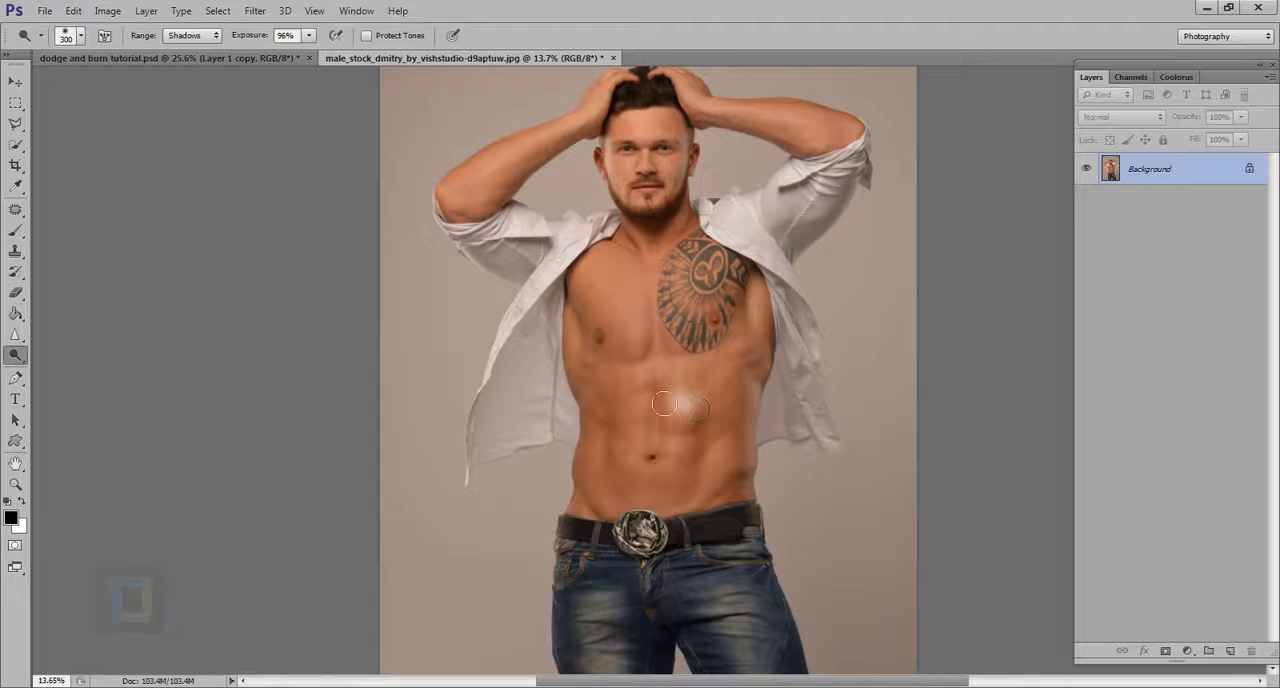
pyautogui.moveTo(637, 352); pyautogui.dragTo(632, 336)
pyautogui.moveTo(702, 312); pyautogui.dragTo(708, 298)
pyautogui.moveTo(634, 458); pyautogui.dragTo(614, 431)
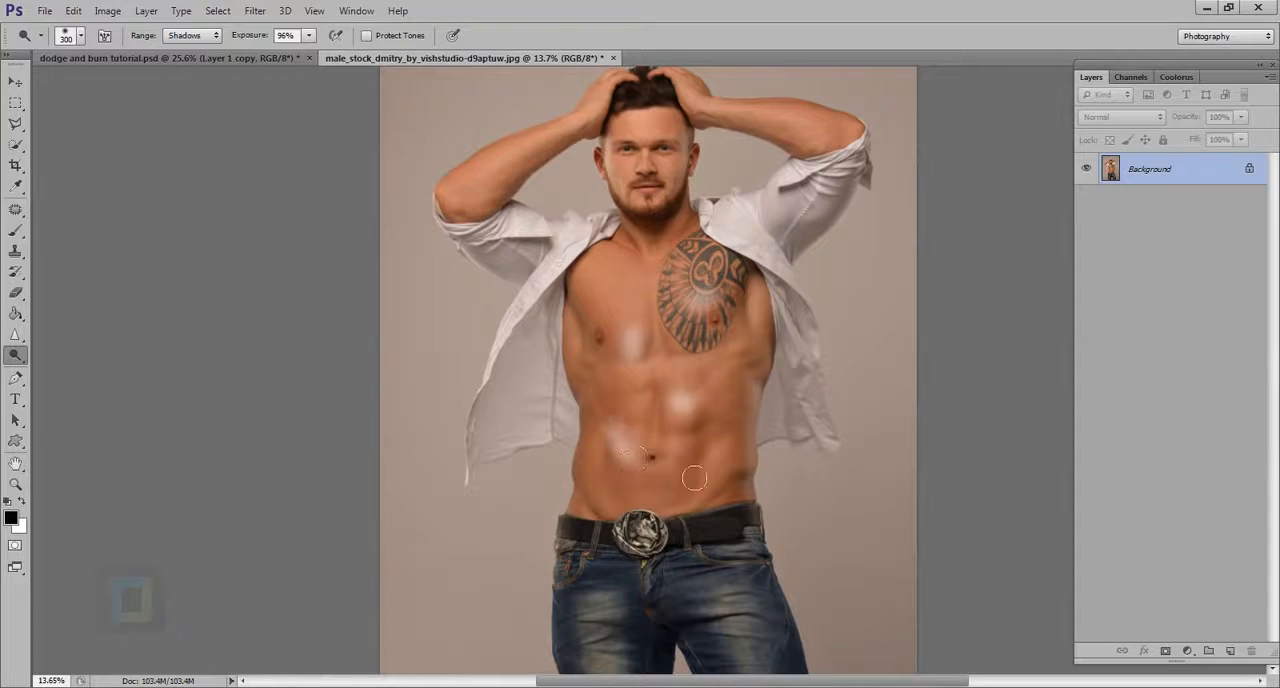
pyautogui.moveTo(694, 478); pyautogui.dragTo(684, 464)
pyautogui.hotkey('ctrl', 'alt', 'z')
pyautogui.hotkey('ctrl', 'alt', 'z')
pyautogui.hotkey('ctrl', 'alt', 'z')
pyautogui.hotkey('ctrl', 'alt', 'z')
pyautogui.hotkey('ctrl', 'alt', 'z')
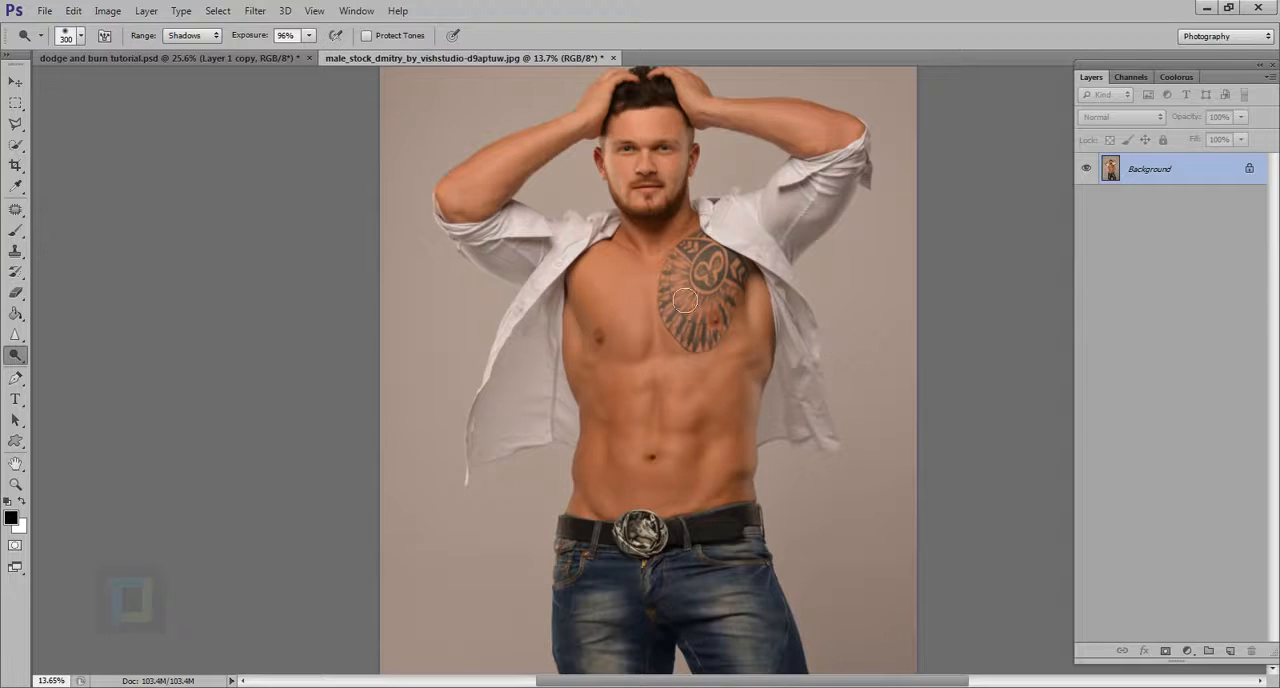
# Step: Create a new layer above the Background and fill it with 50% Gray in Normal mode at 100% opacity
pyautogui.scroll(-2, 680, 290)
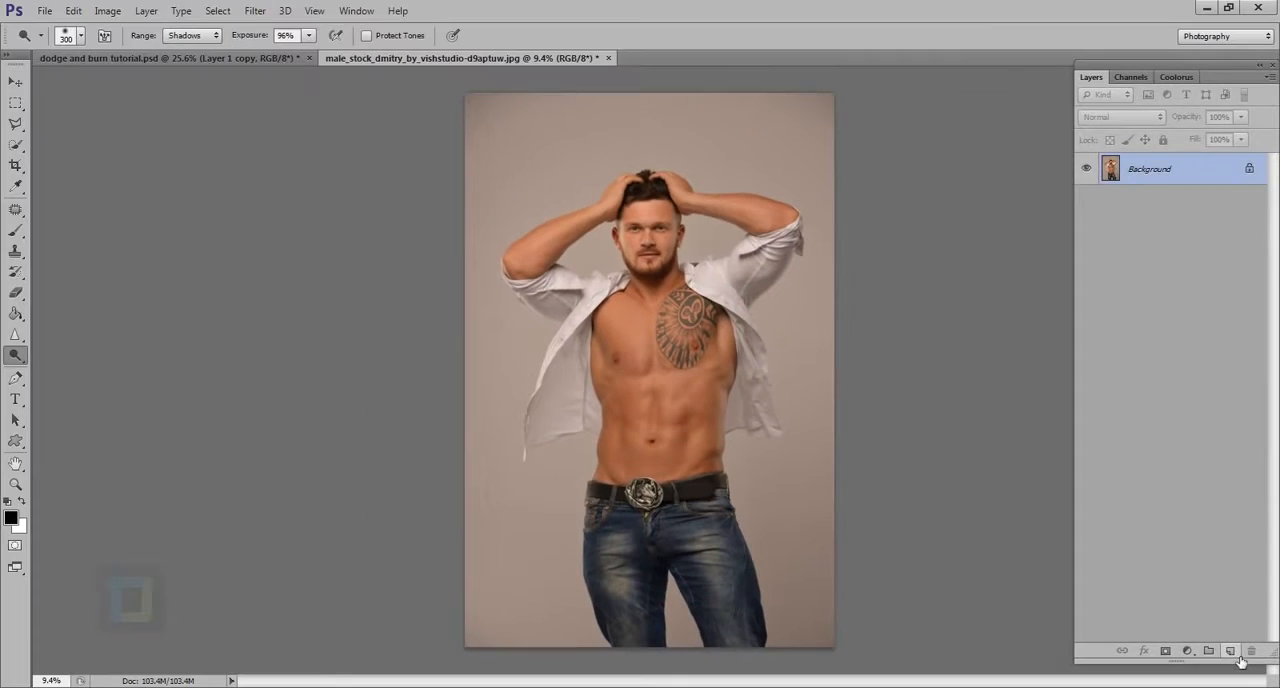
pyautogui.click(1202, 629)
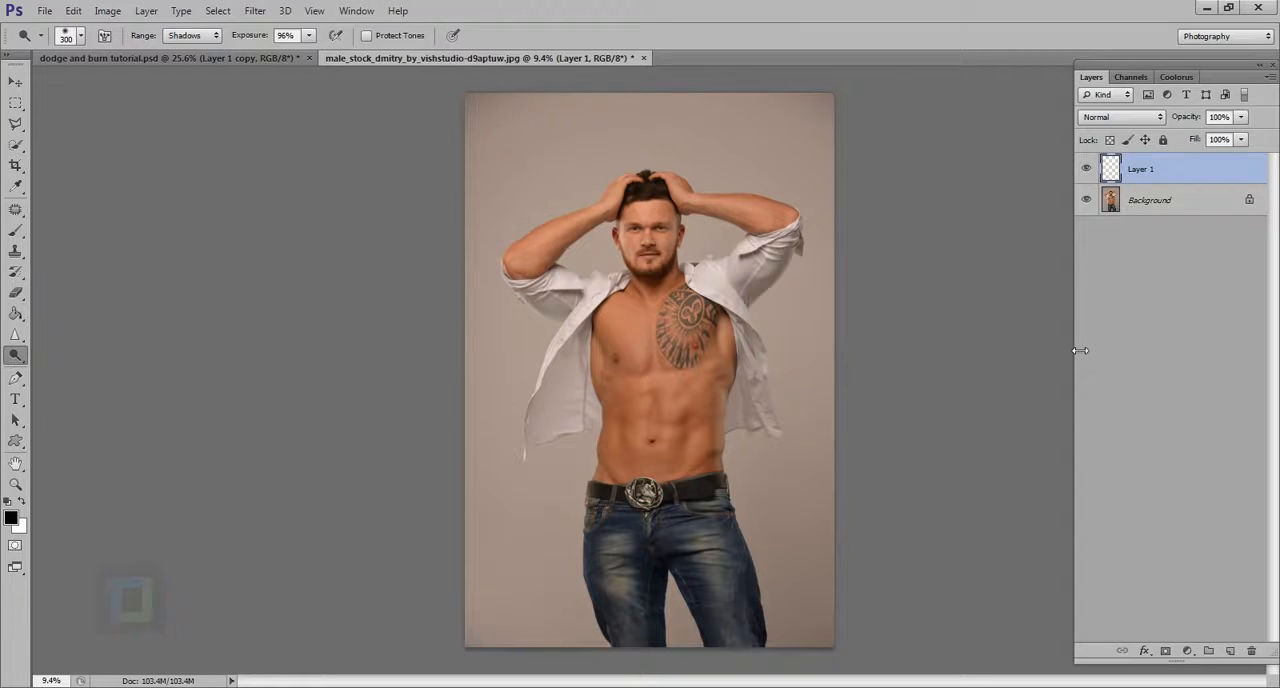
pyautogui.hotkey('shift', 'BackSpace')
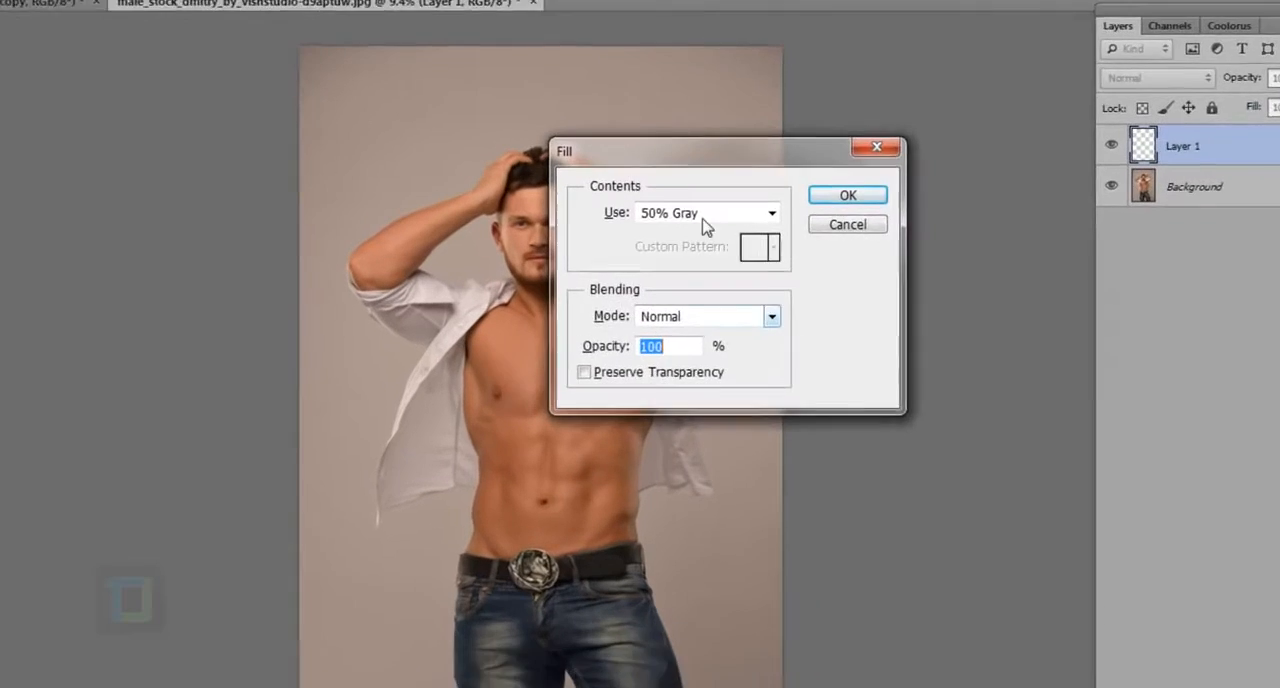
pyautogui.click(766, 221)
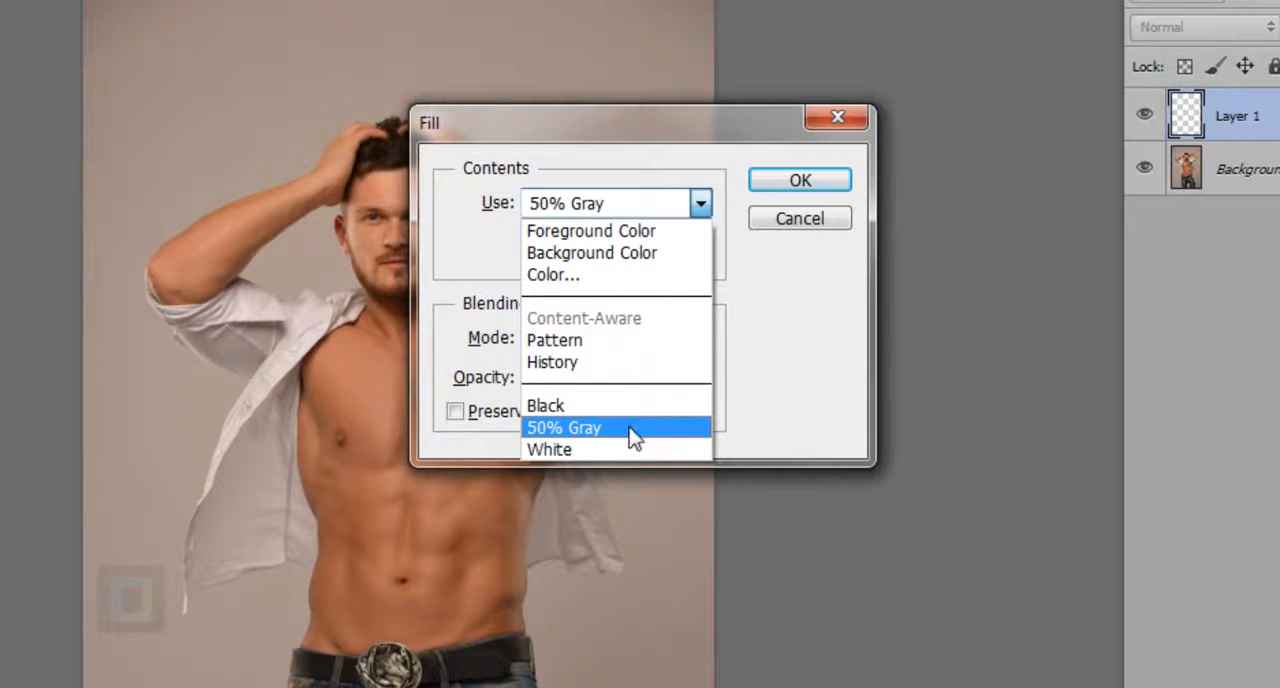
pyautogui.click(602, 436)
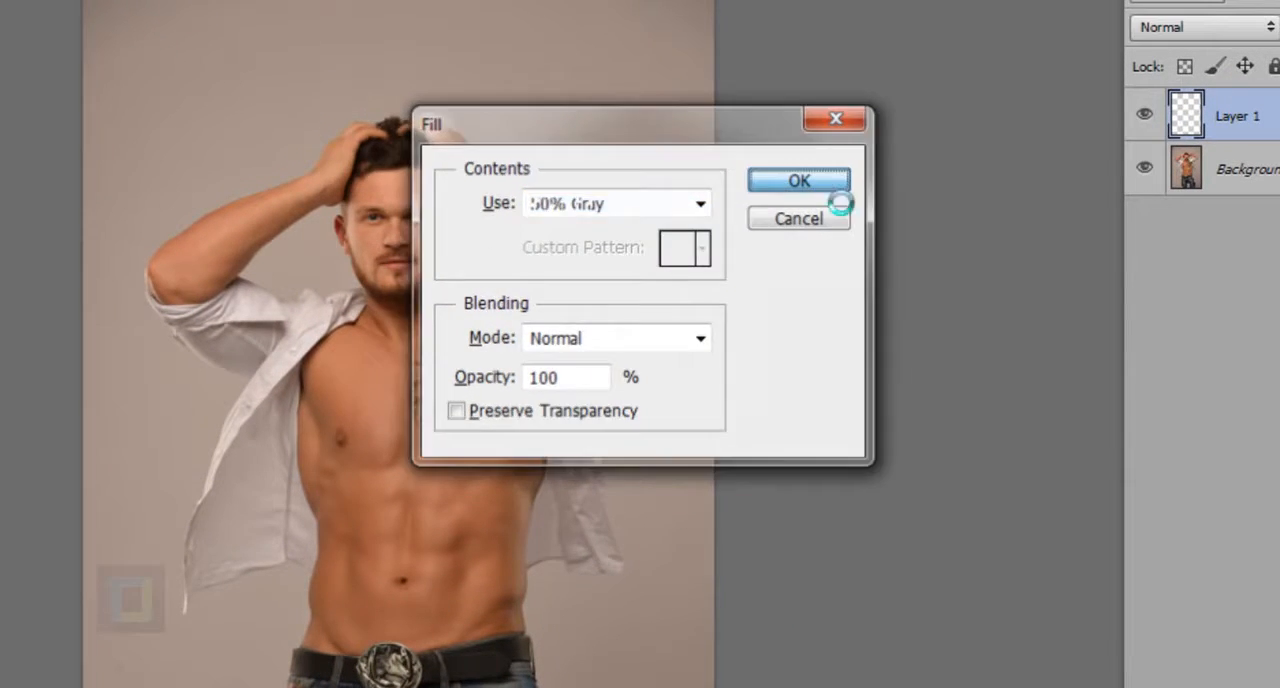
pyautogui.click(836, 183)
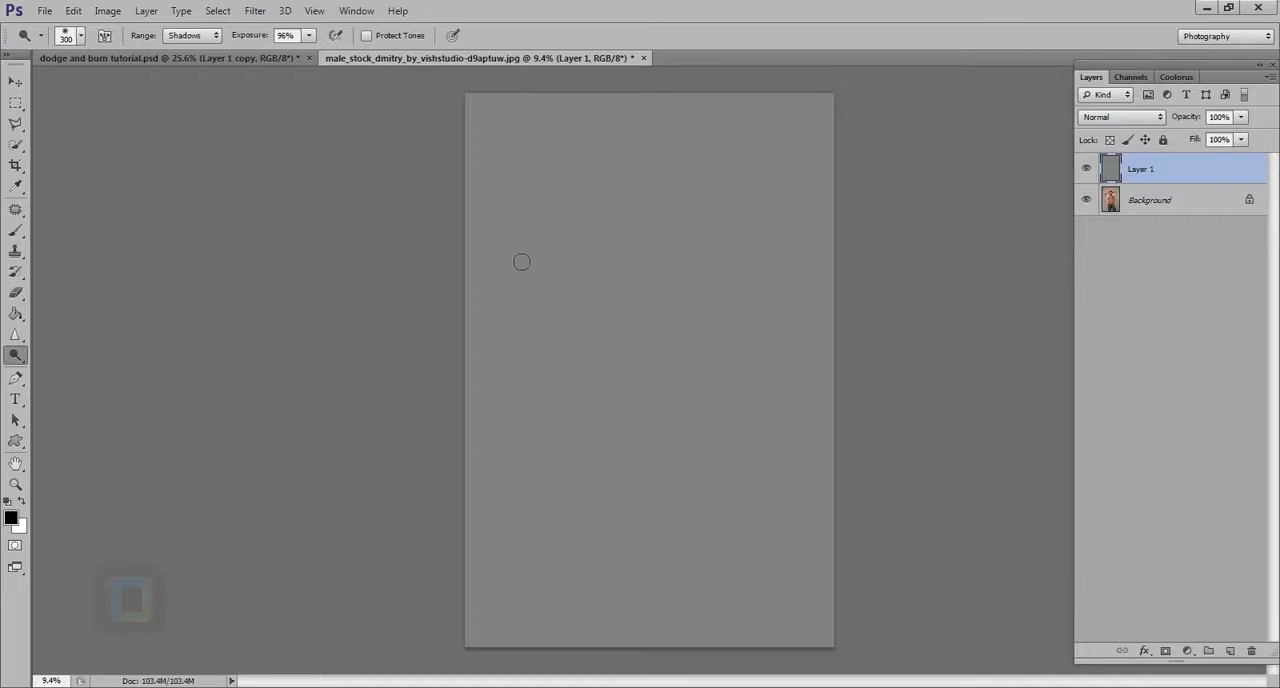
# Step: Try a vertical Dodge stroke down the gray layer blended in Soft Light, comparing it on and off, and revert both changes
pyautogui.moveTo(636, 218)
pyautogui.mouseDown()
pyautogui.moveTo(646, 442)
pyautogui.moveTo(674, 371)
pyautogui.moveTo(660, 271)
pyautogui.moveTo(672, 345)
pyautogui.mouseUp()
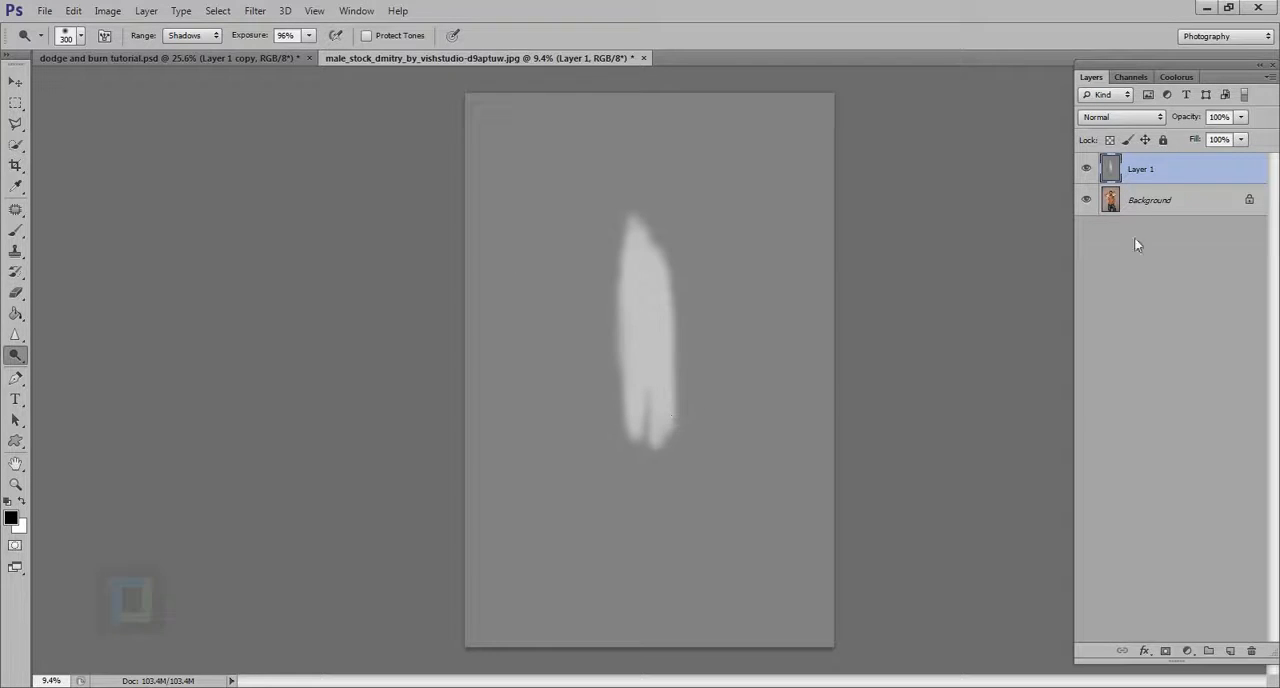
pyautogui.click(1094, 116)
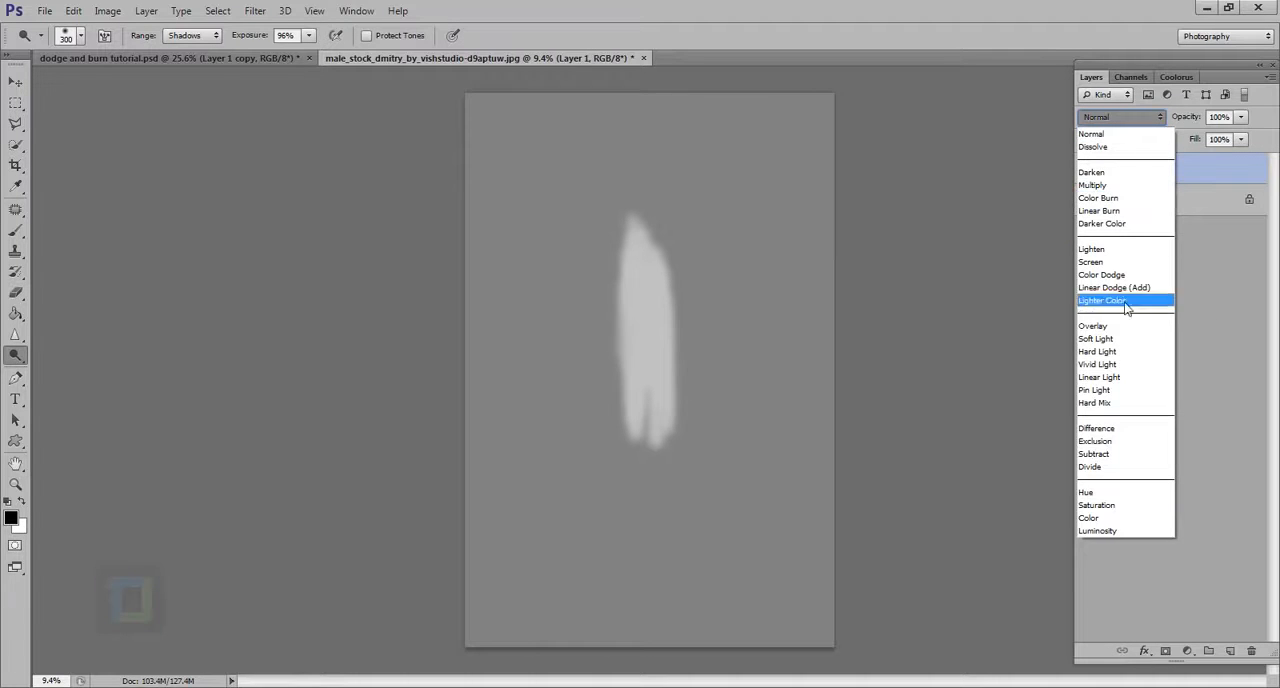
pyautogui.click(1108, 337)
pyautogui.click(1095, 172)
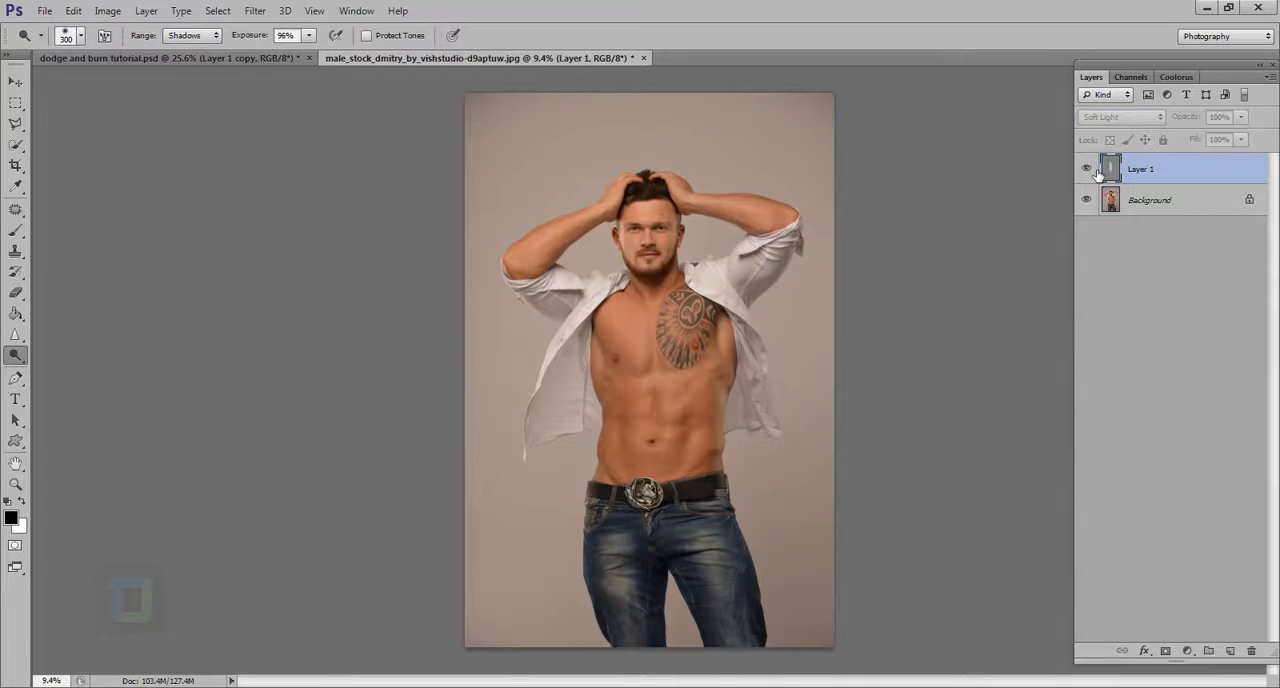
pyautogui.click(1095, 172)
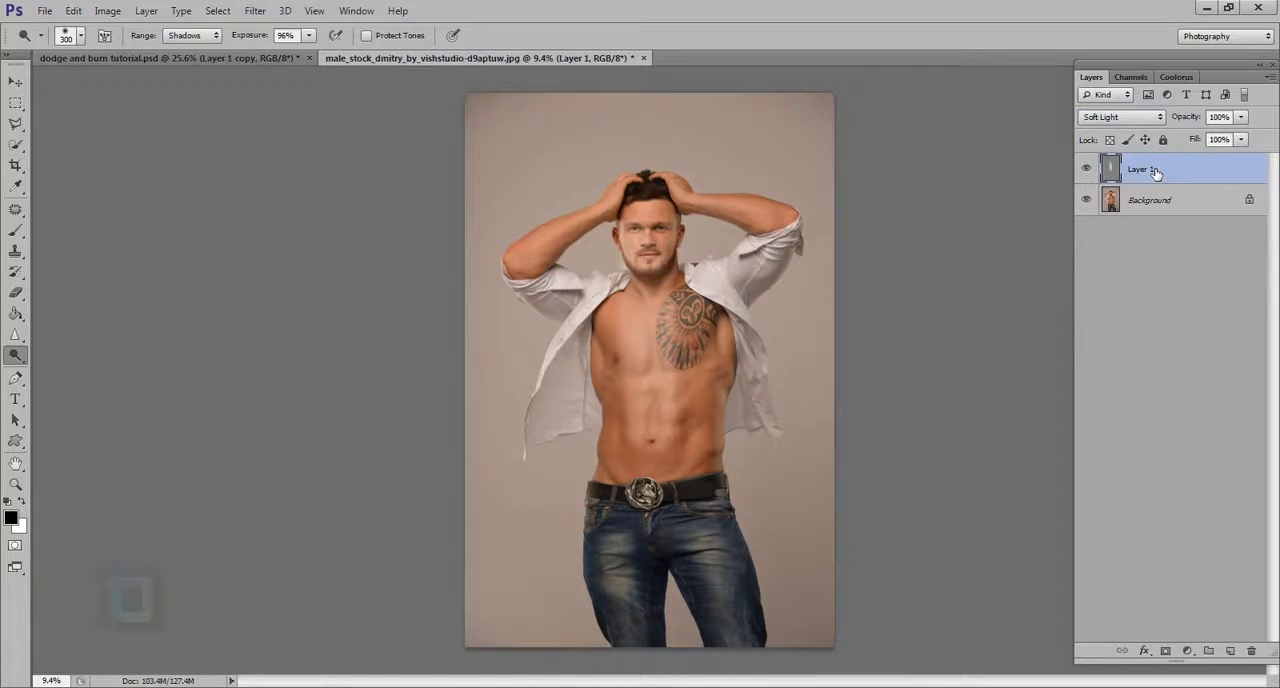
pyautogui.hotkey('shift', 'alt', 'n')
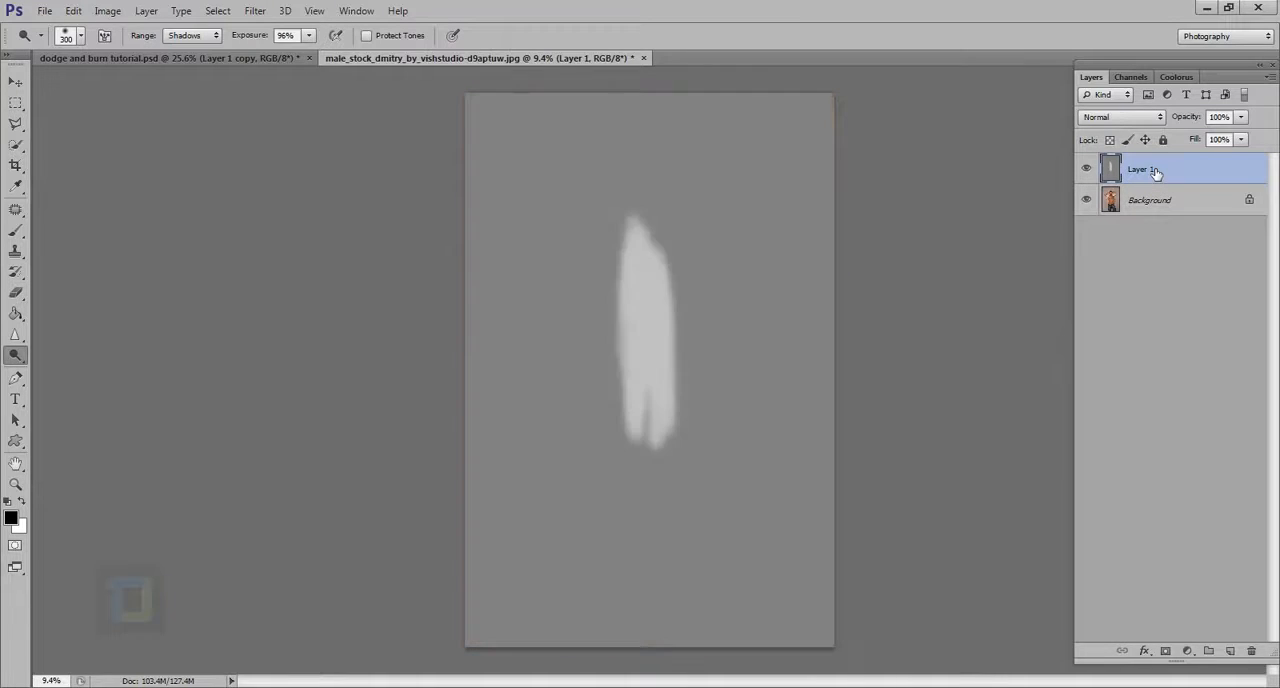
# Step: Set the gray layer's blend mode to Soft Light, turn Protect Tones back on, and keep the gray layer selected
pyautogui.click(1131, 121)
pyautogui.click(1105, 339)
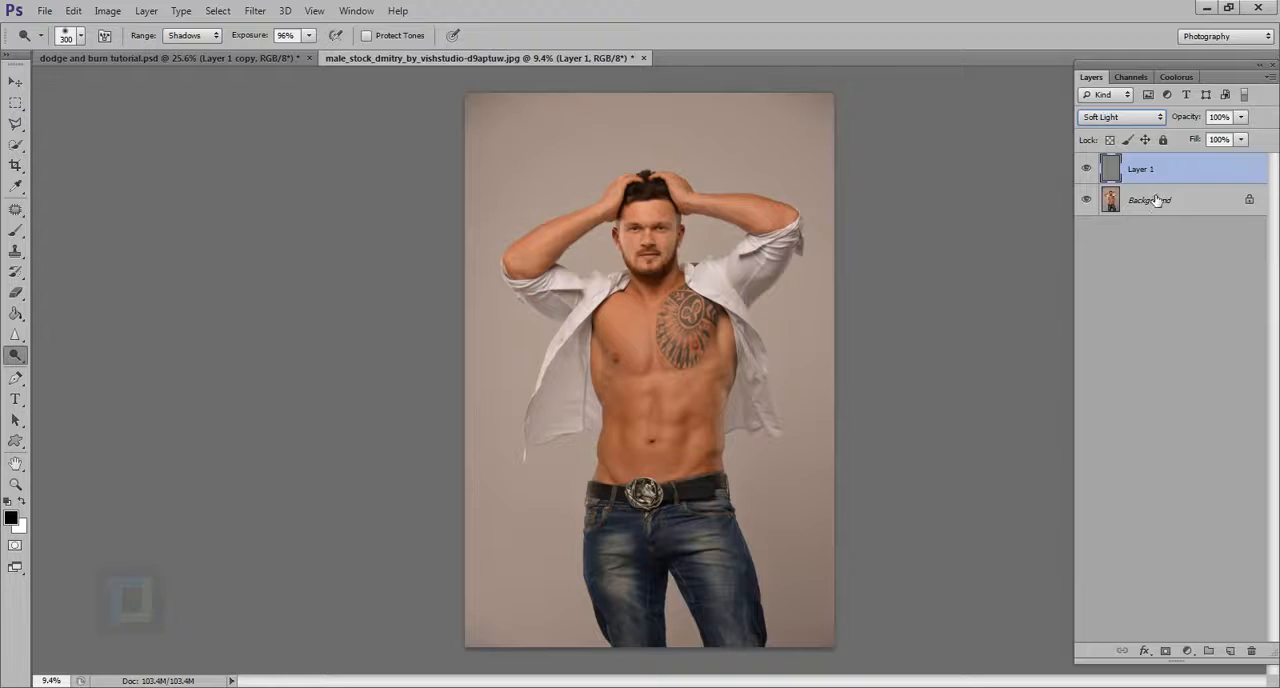
pyautogui.click(1140, 202)
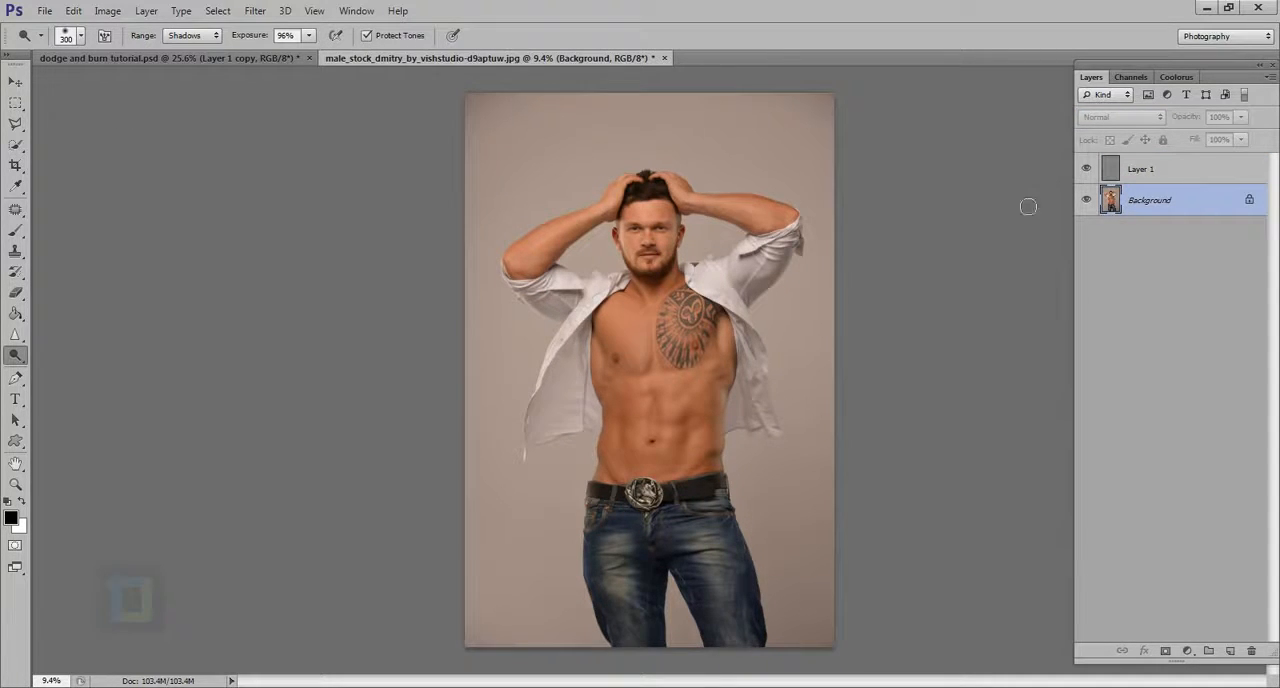
pyautogui.click(1176, 177)
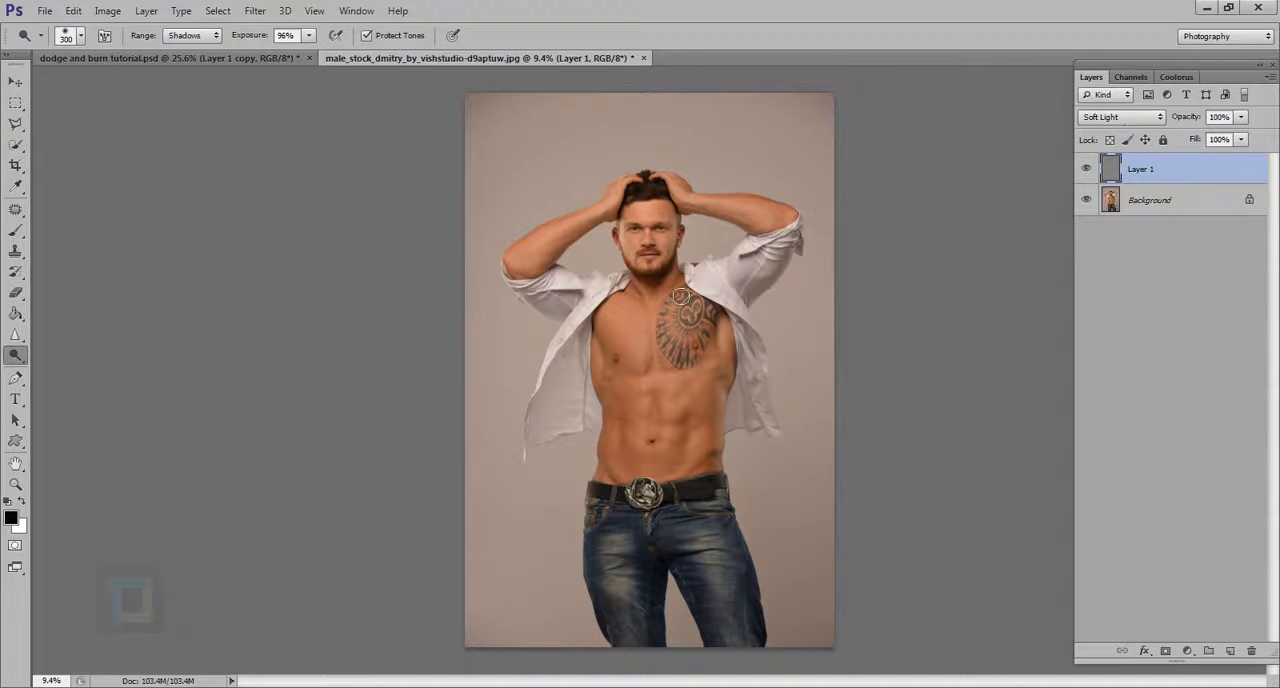
# Step: Reduce the Dodge brush to 150 px and brighten the six abdominal muscles on the gray layer
pyautogui.scroll(4, 656, 383)
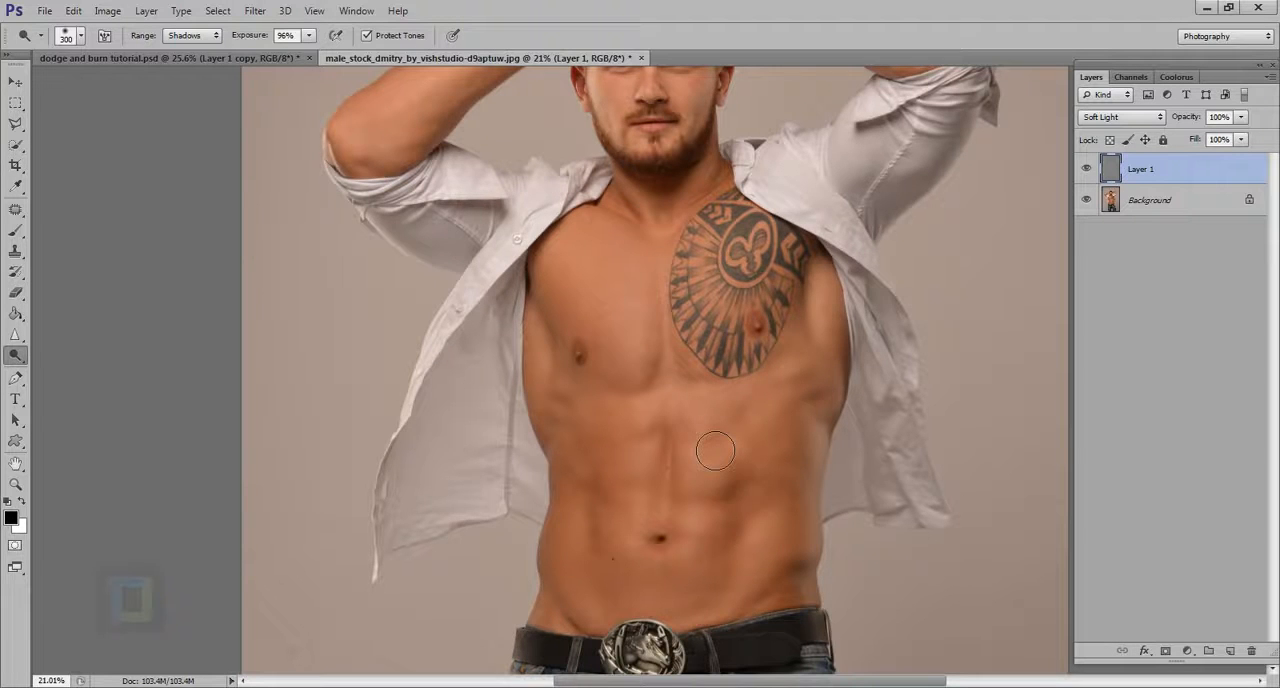
pyautogui.scroll(2, 676, 466)
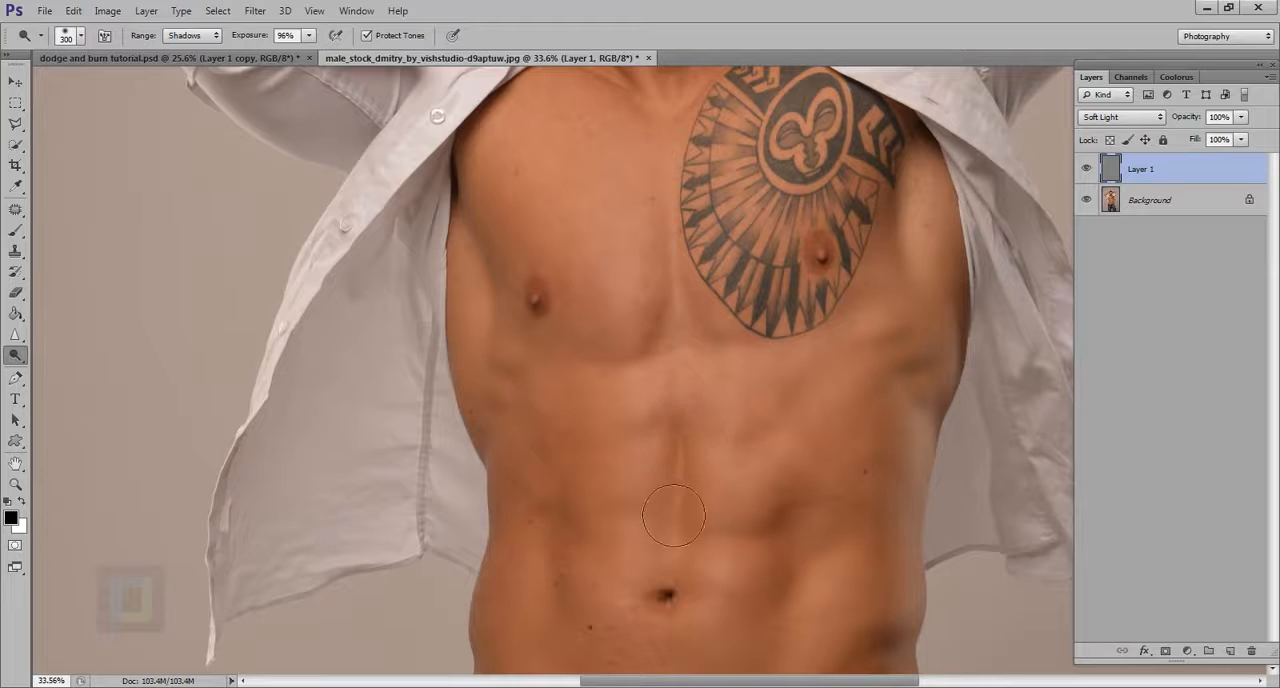
pyautogui.press('[')
pyautogui.press('[')
pyautogui.press('[')
pyautogui.press('[')
# Step: Switch the gray layer to Normal and paint over one column of dodge spots with the Brush in the sampled gray
pyautogui.click(1110, 119)
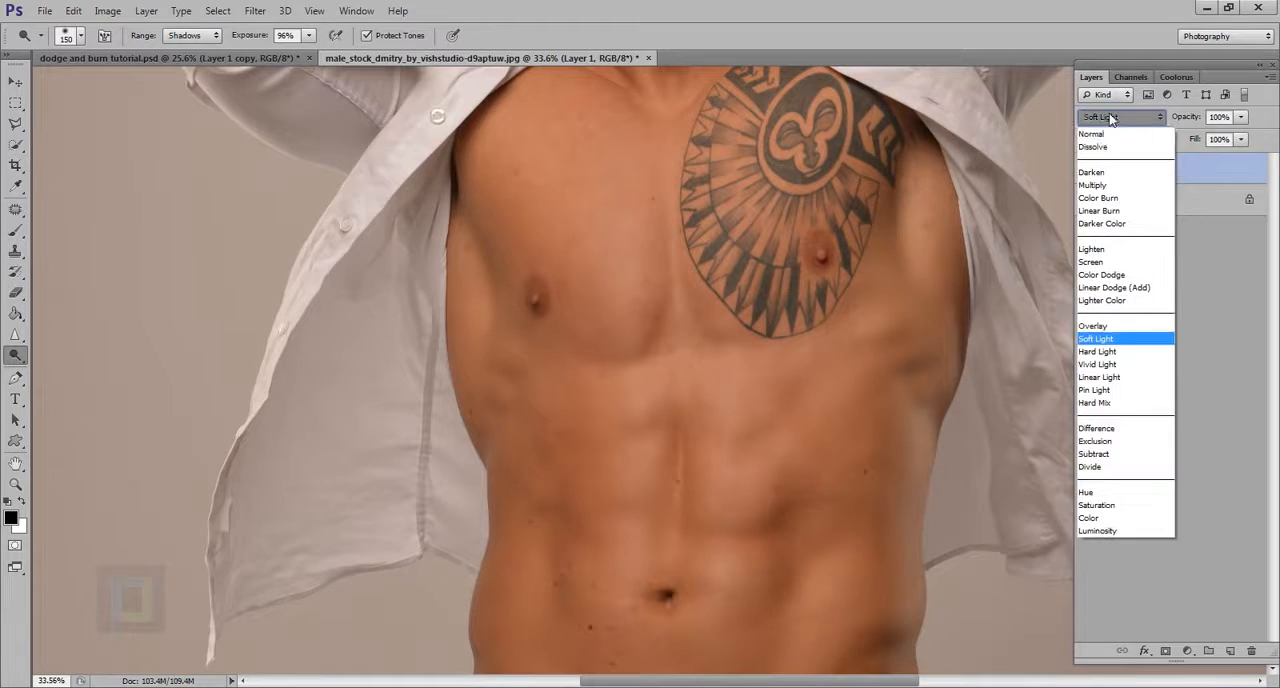
pyautogui.click(1105, 124)
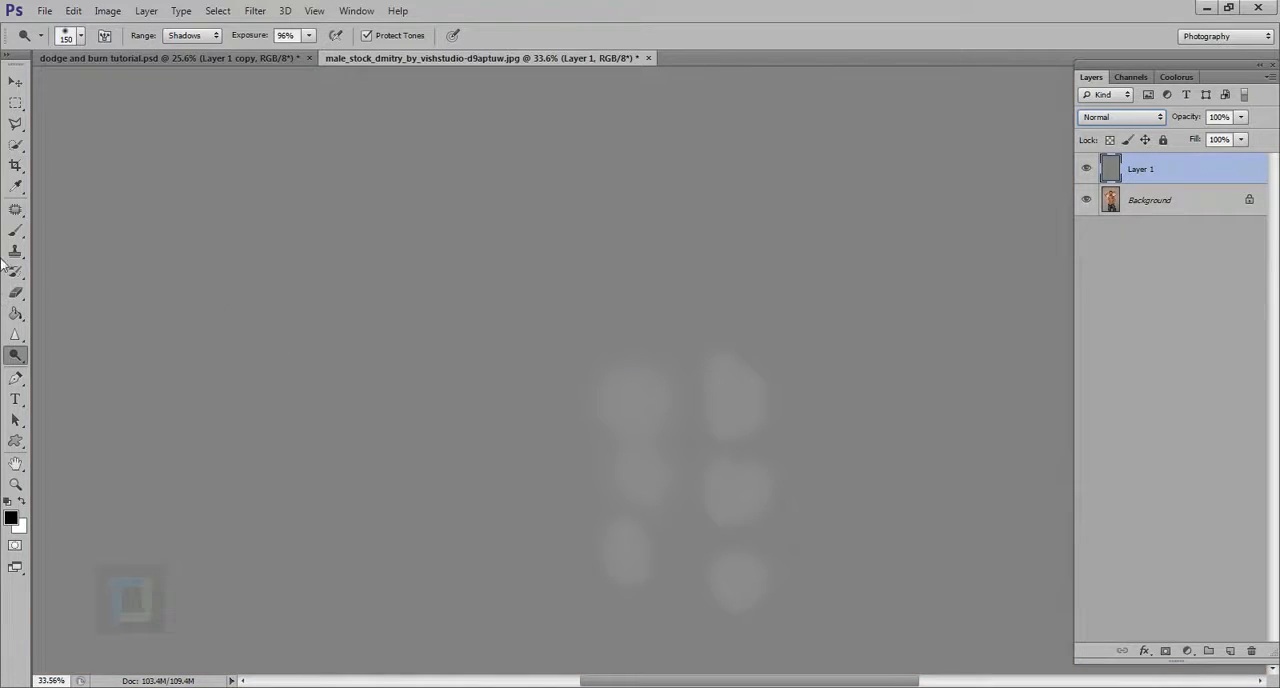
pyautogui.click(15, 229)
pyautogui.keyDown('alt'); pyautogui.click(490, 357); pyautogui.keyUp('alt')
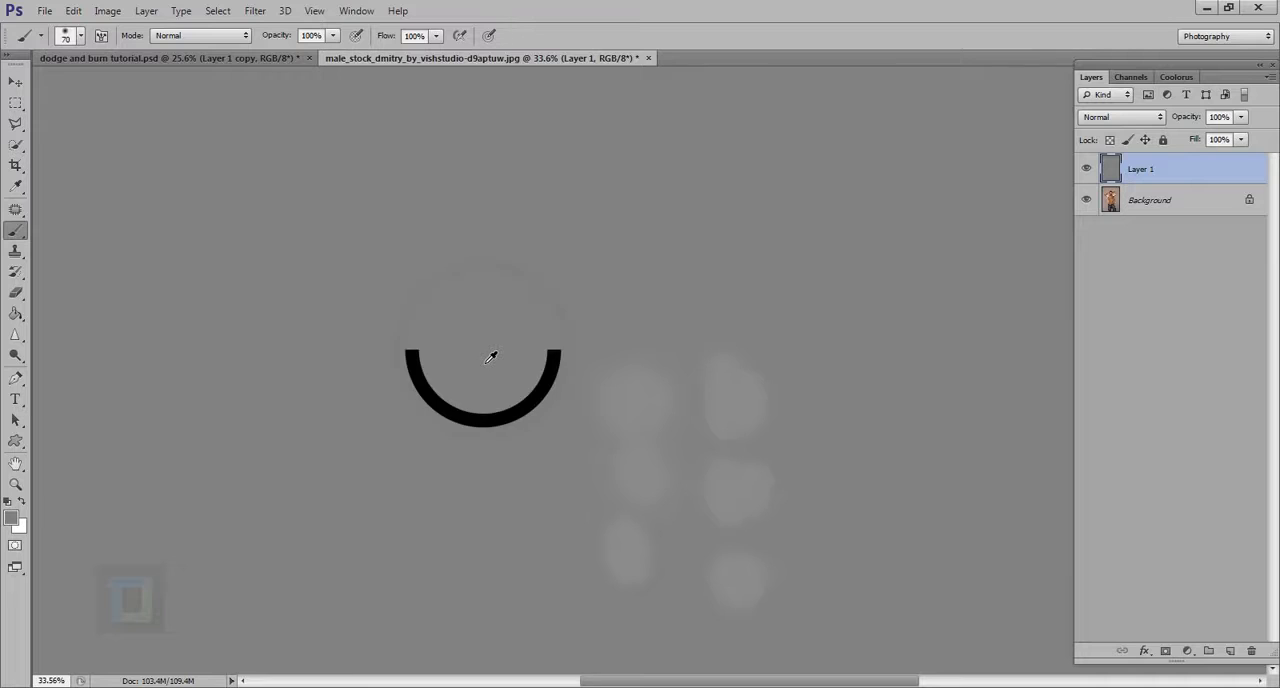
pyautogui.moveTo(622, 383)
pyautogui.mouseDown()
pyautogui.moveTo(646, 383)
pyautogui.moveTo(656, 500)
pyautogui.mouseUp()
pyautogui.scroll(-2, 639, 429)
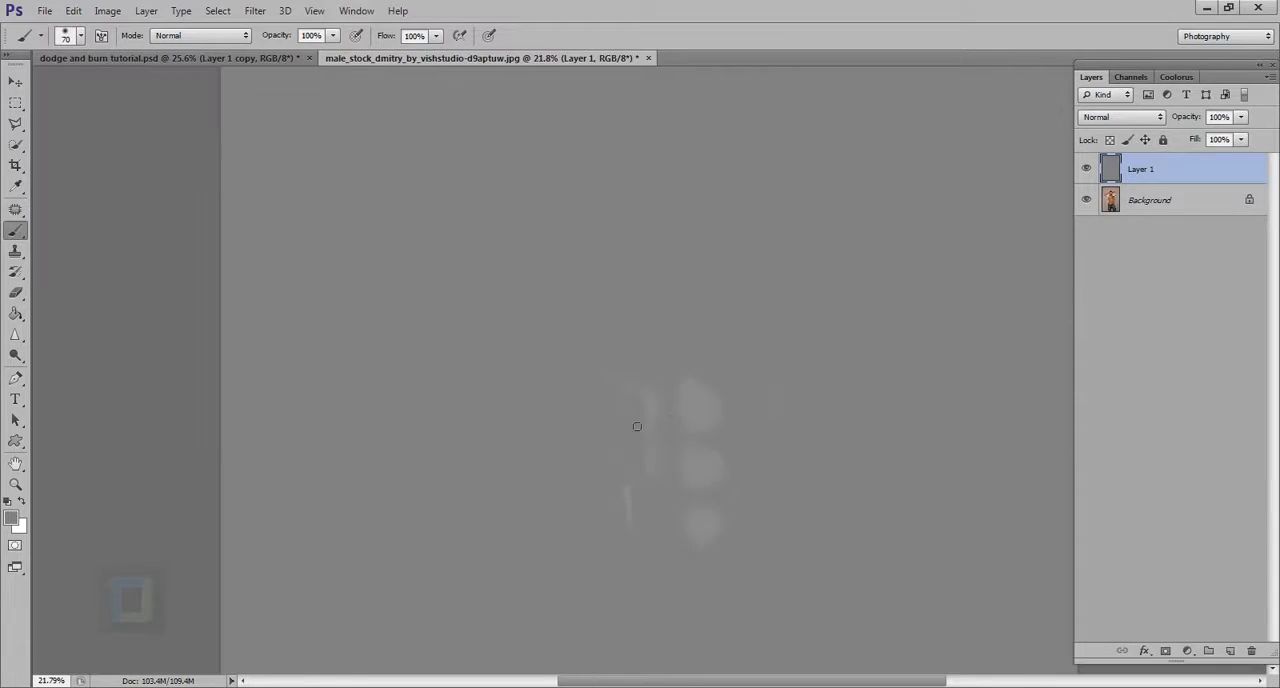
# Step: Enlarge the brush to 1100 px and paint the sampled gray over the remaining dodge spots
pyautogui.press(']')
pyautogui.press(']')
pyautogui.press(']')
pyautogui.press(']')
pyautogui.press(']')
pyautogui.press(']')
pyautogui.press(']')
pyautogui.press(']')
pyautogui.press(']')
pyautogui.press(']')
pyautogui.press(']')
pyautogui.press(']')
pyautogui.press(']')
pyautogui.press(']')
pyautogui.press(']')
pyautogui.press(']')
pyautogui.moveTo(769, 507)
pyautogui.mouseDown()
pyautogui.moveTo(725, 560)
pyautogui.moveTo(789, 481)
pyautogui.moveTo(703, 687)
pyautogui.moveTo(715, 582)
pyautogui.moveTo(803, 407)
pyautogui.mouseUp()
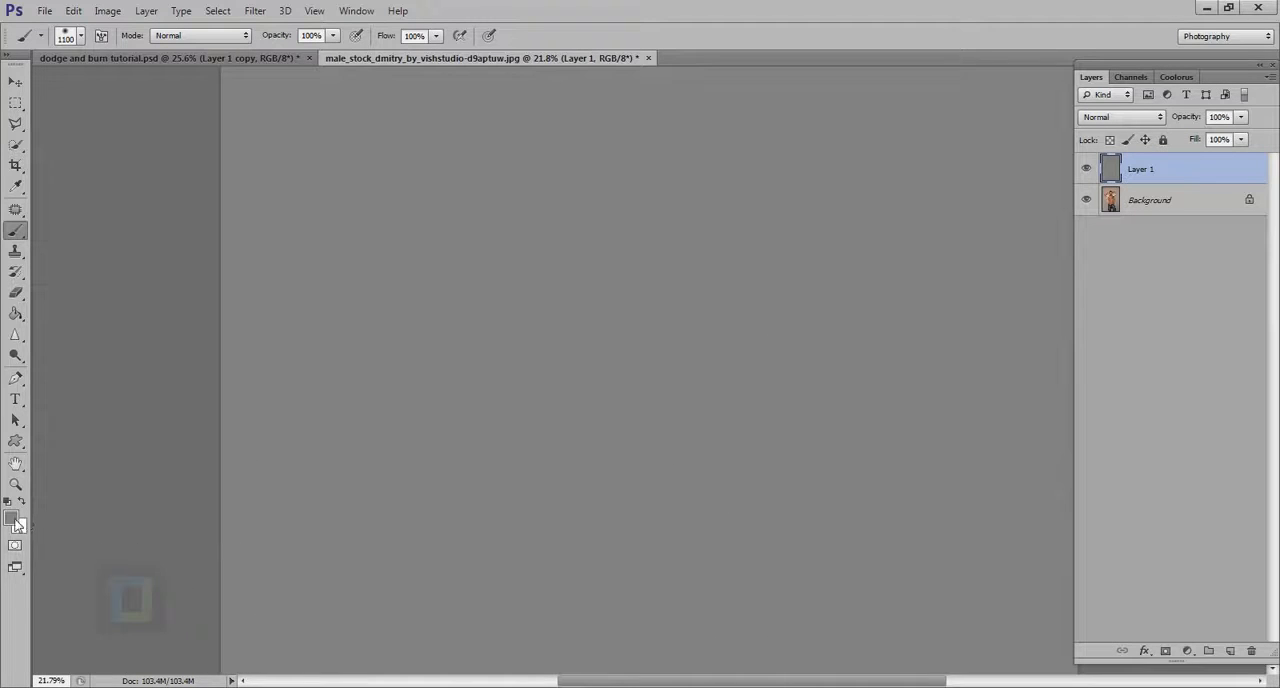
# Step: Switch from the Brush to the Dodge tool and set the gray layer's blend mode to Soft Light
pyautogui.press('alt')
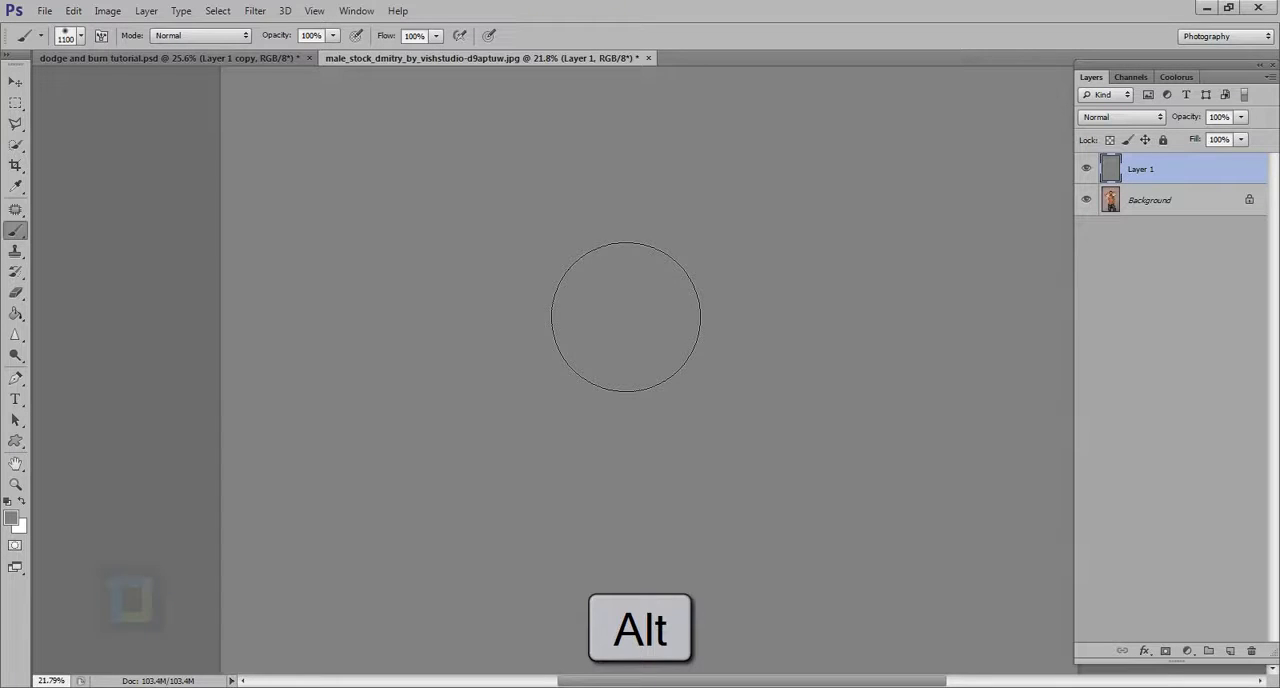
pyautogui.click(15, 355)
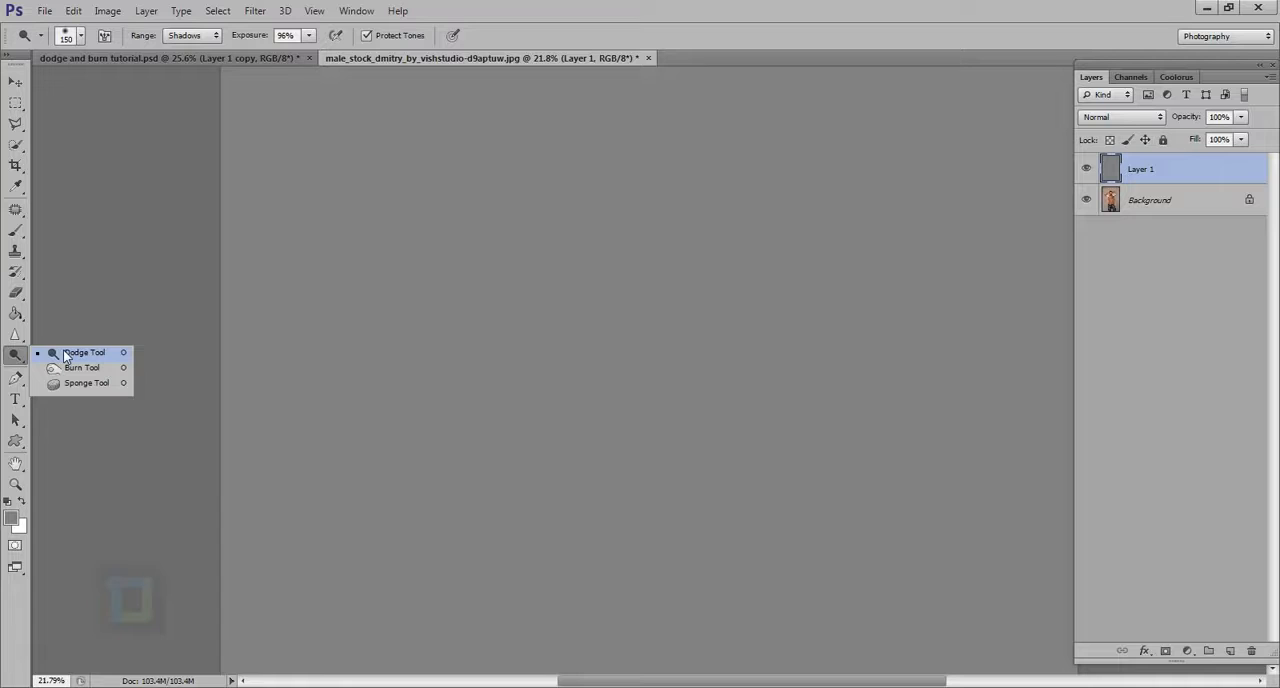
pyautogui.click(72, 356)
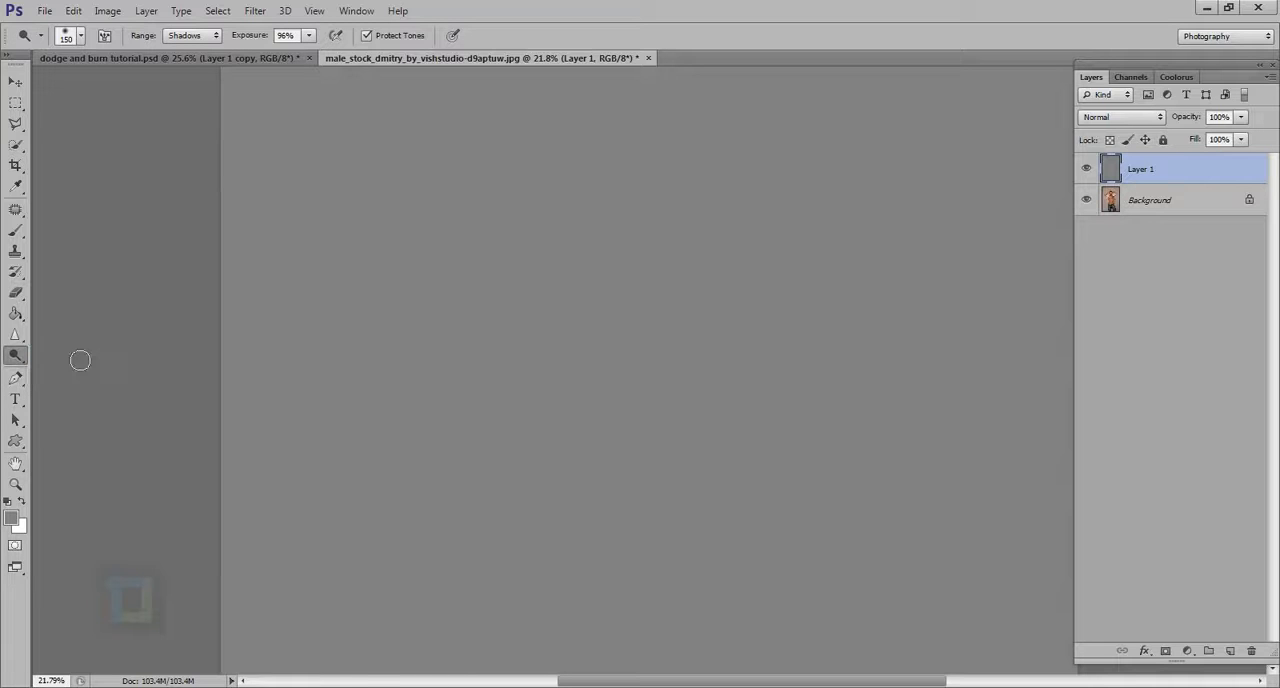
pyautogui.click(1118, 120)
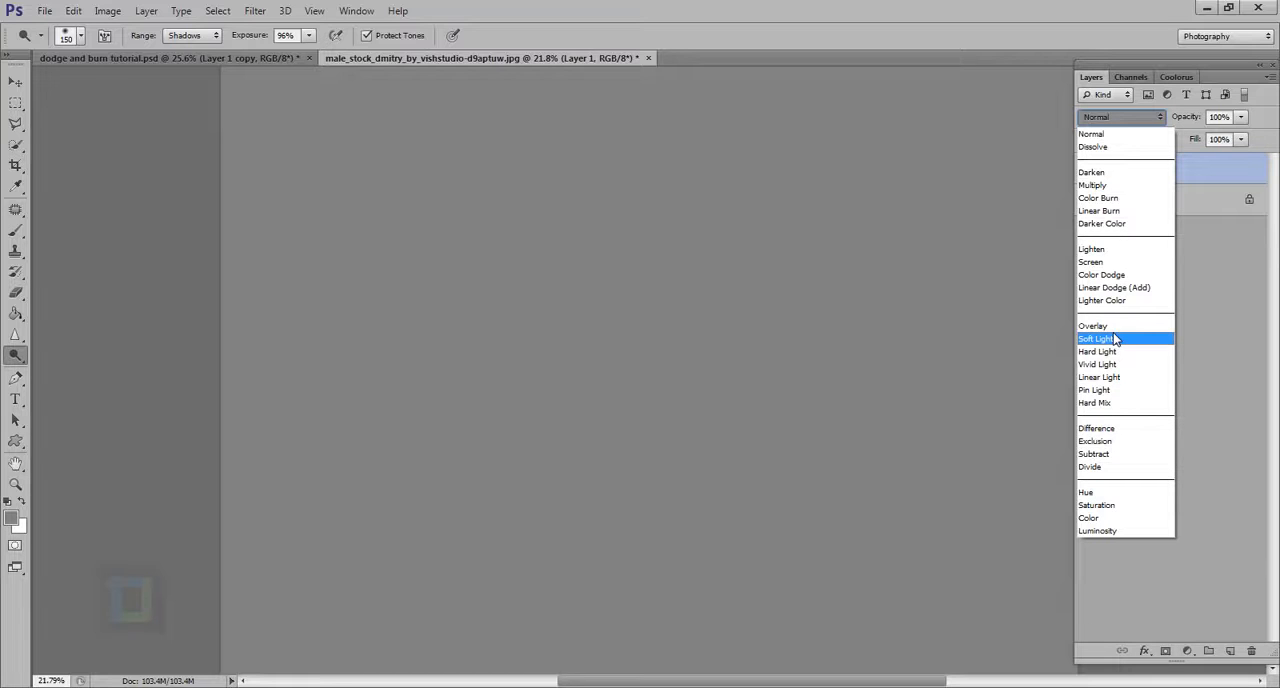
pyautogui.click(1114, 339)
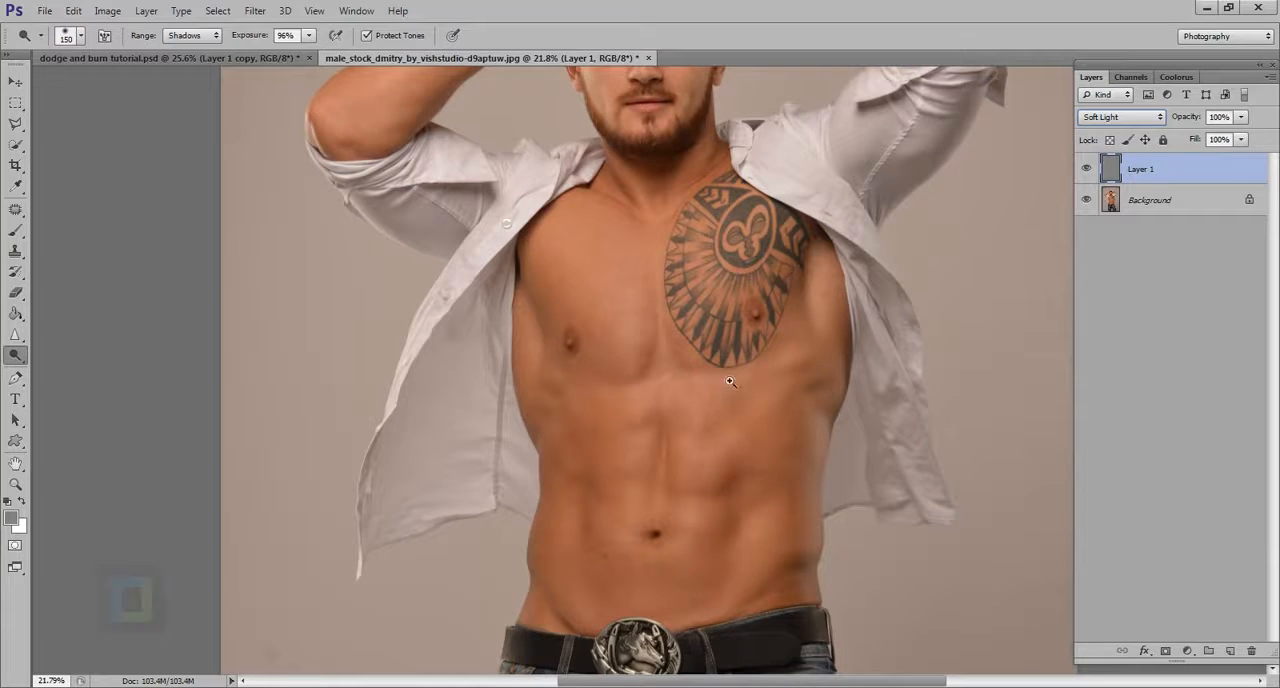
# Step: Set the Dodge tool's exposure to 9% and its range to Highlights for working on the face
pyautogui.moveTo(790, 409); pyautogui.dragTo(741, 394)
pyautogui.moveTo(693, 132); pyautogui.dragTo(745, 183)
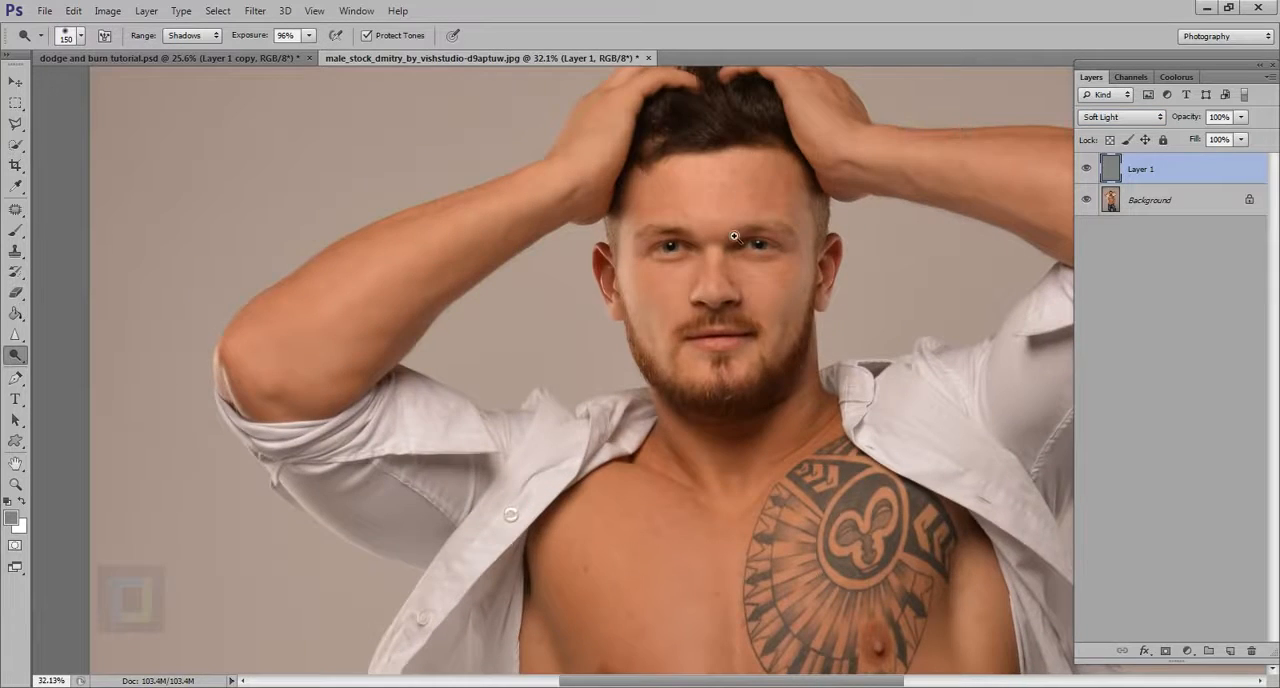
pyautogui.moveTo(731, 236); pyautogui.dragTo(791, 328)
pyautogui.moveTo(738, 214); pyautogui.dragTo(740, 379)
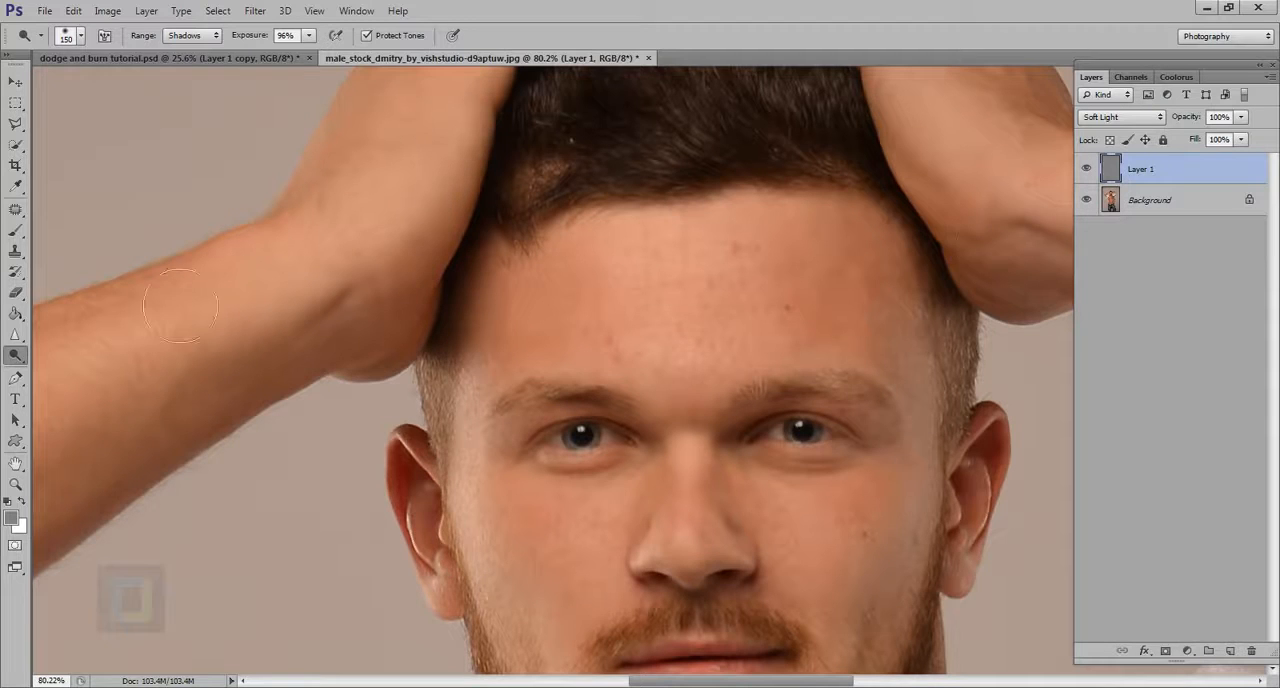
pyautogui.moveTo(262, 40); pyautogui.dragTo(179, 51)
pyautogui.click(183, 38)
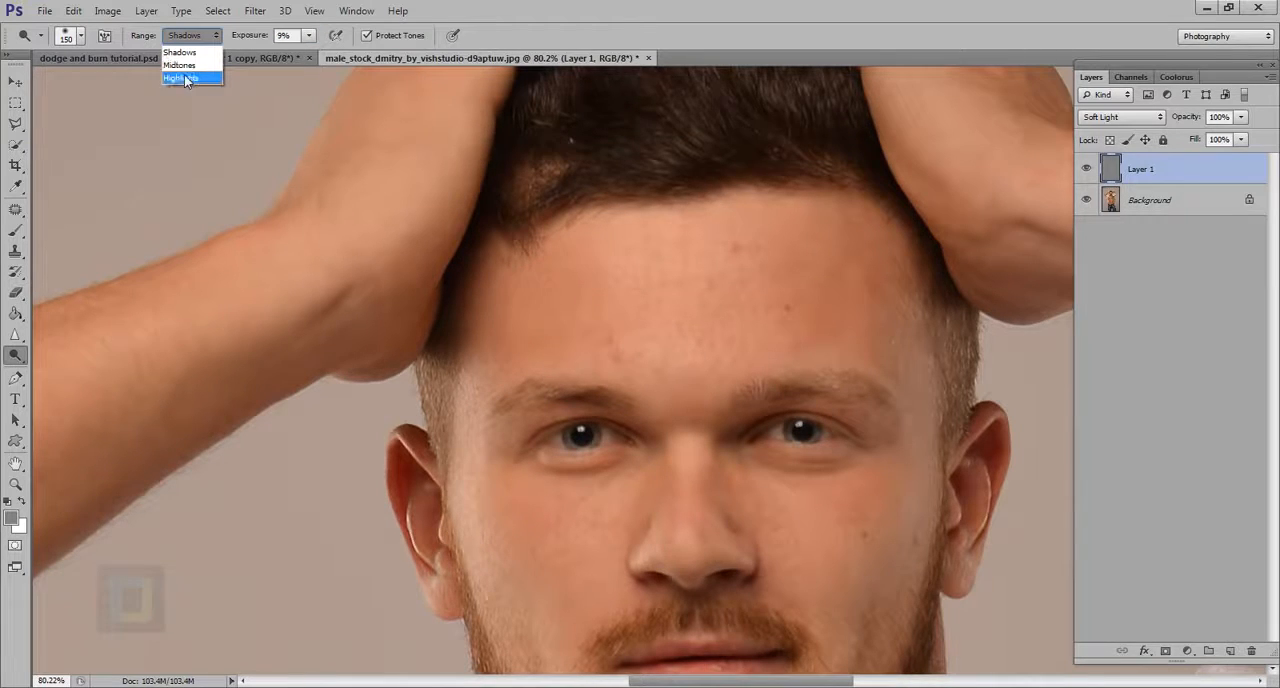
pyautogui.click(182, 80)
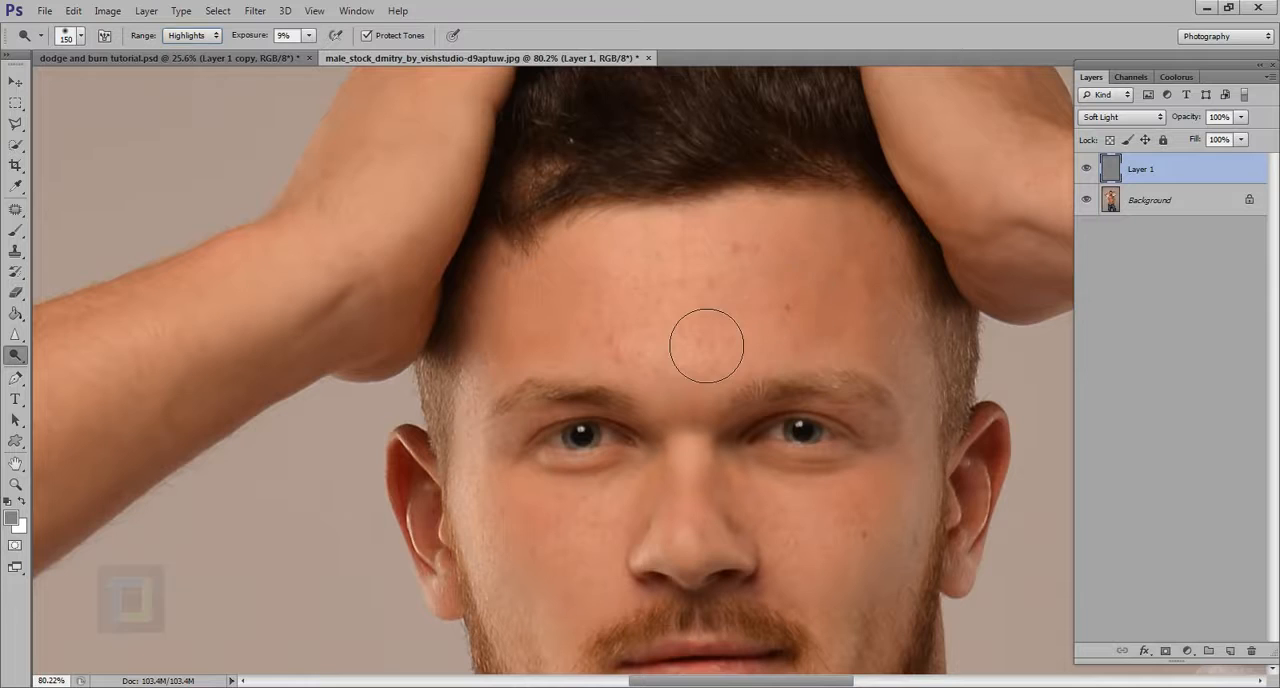
# Step: Brighten the middle of the forehead with the Dodge brush at 125 px and 100 px, and compare it with the gray layer hidden
pyautogui.press('[')
pyautogui.press('[')
pyautogui.press('[')
pyautogui.press('[')
pyautogui.press('[')
pyautogui.press(']')
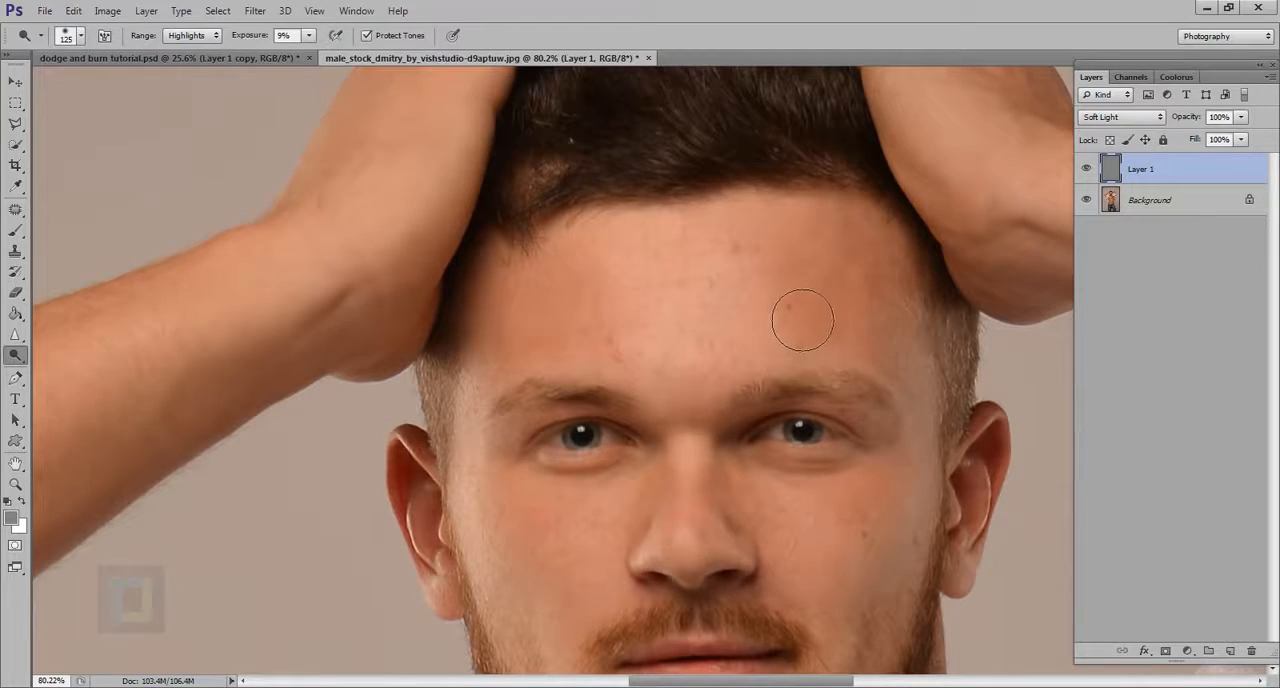
pyautogui.press('[')
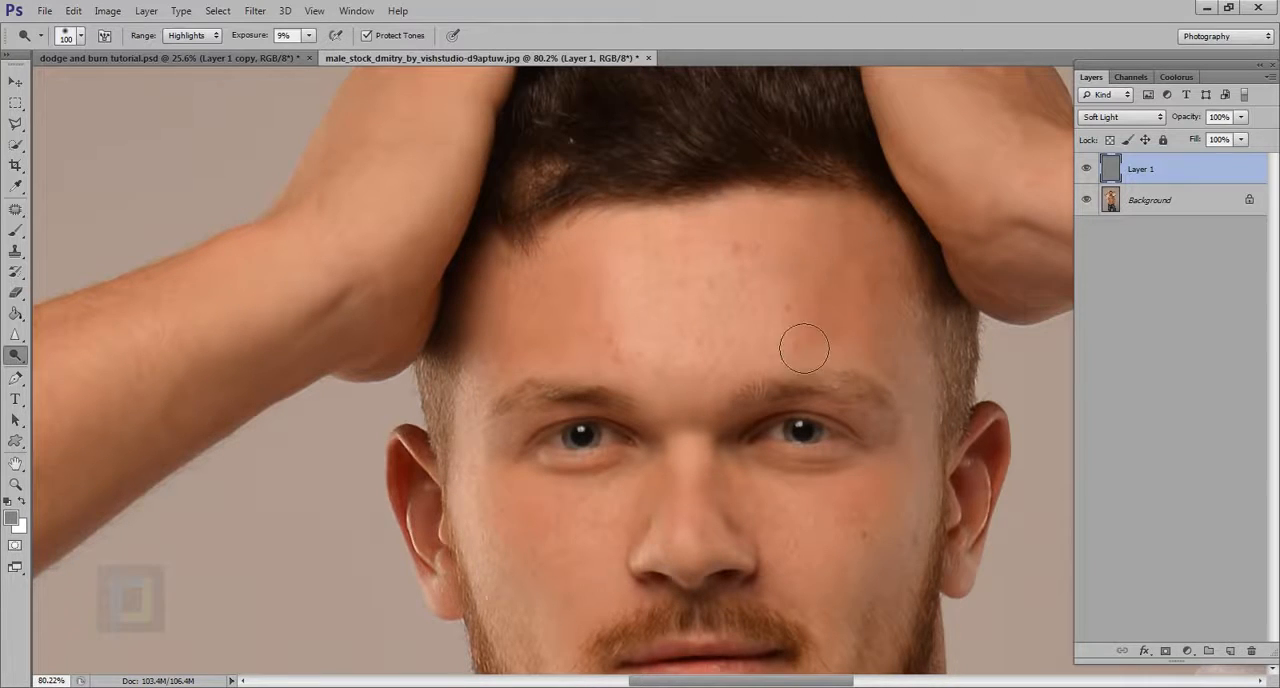
pyautogui.click(1087, 170)
pyautogui.click(1087, 170)
pyautogui.scroll(-6, 882, 340)
pyautogui.scroll(4, 892, 370)
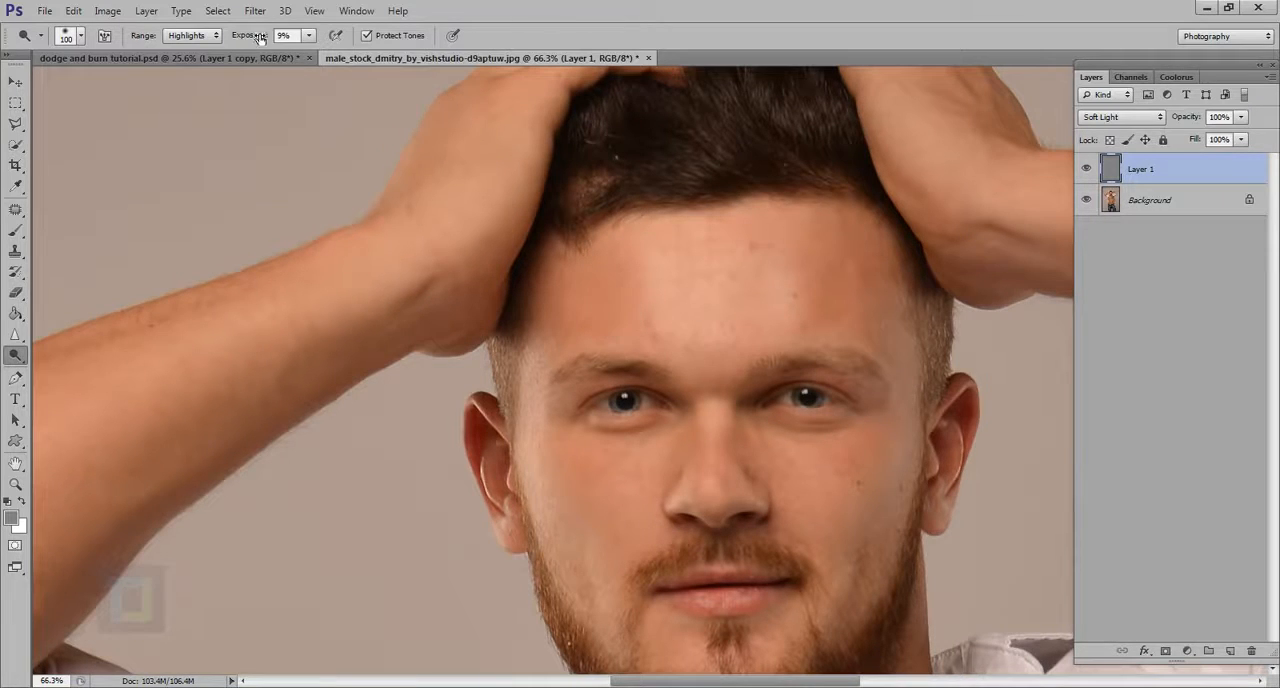
# Step: Set the range to Shadows and burn both sides of the forehead on the gray layer
pyautogui.click(187, 36)
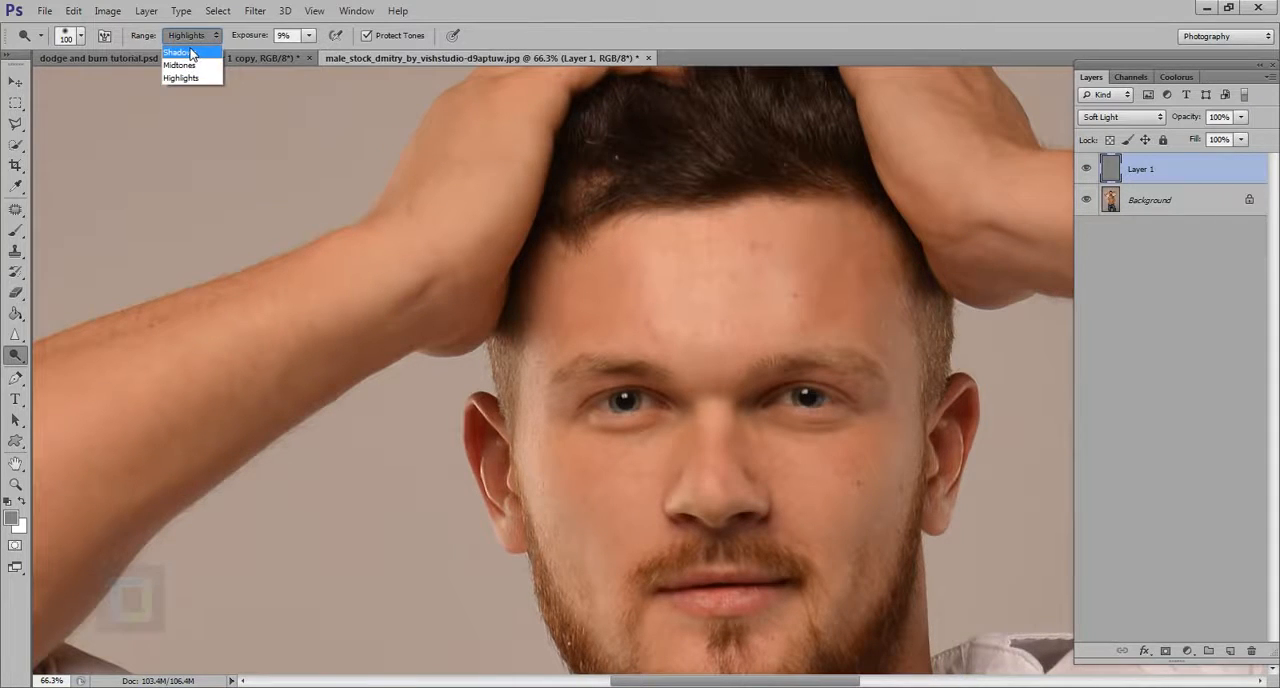
pyautogui.click(185, 45)
pyautogui.press('alt')
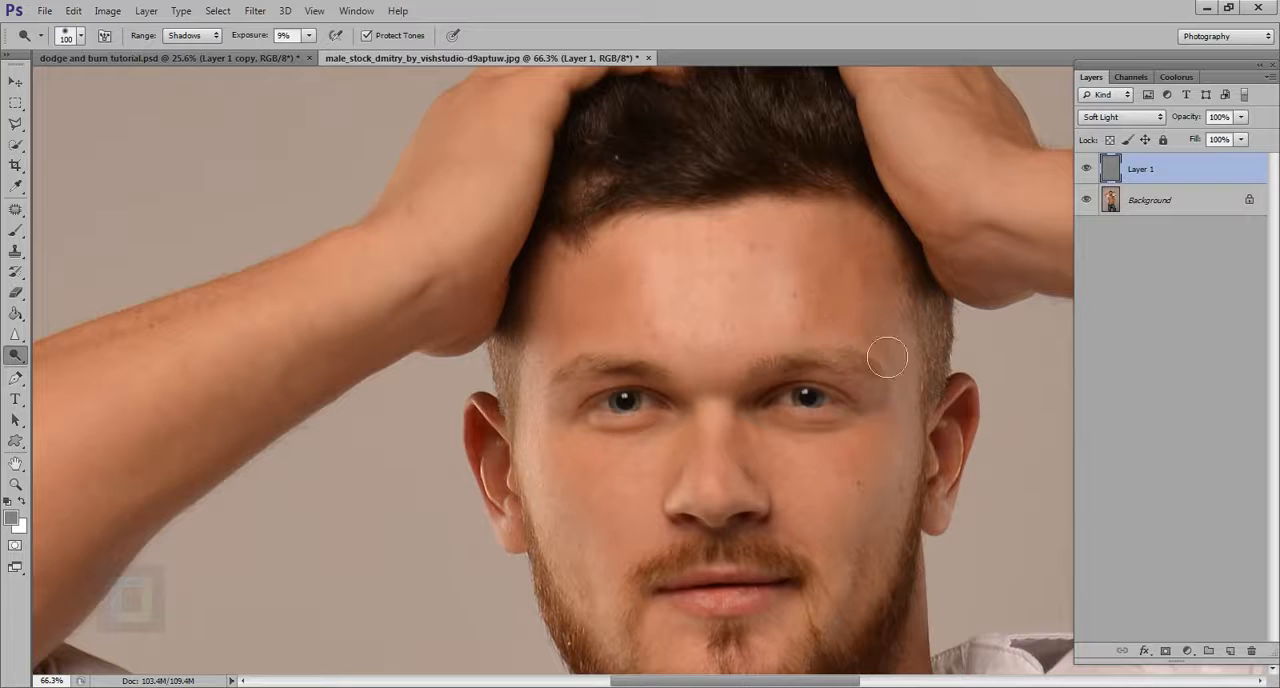
# Step: Reduce the brush to 25 px and darken along both eyebrows on the gray layer
pyautogui.scroll(3, 410, 355)
pyautogui.press('[')
pyautogui.press('[')
pyautogui.press('[')
pyautogui.press('[')
pyautogui.press('[')
pyautogui.press('[')
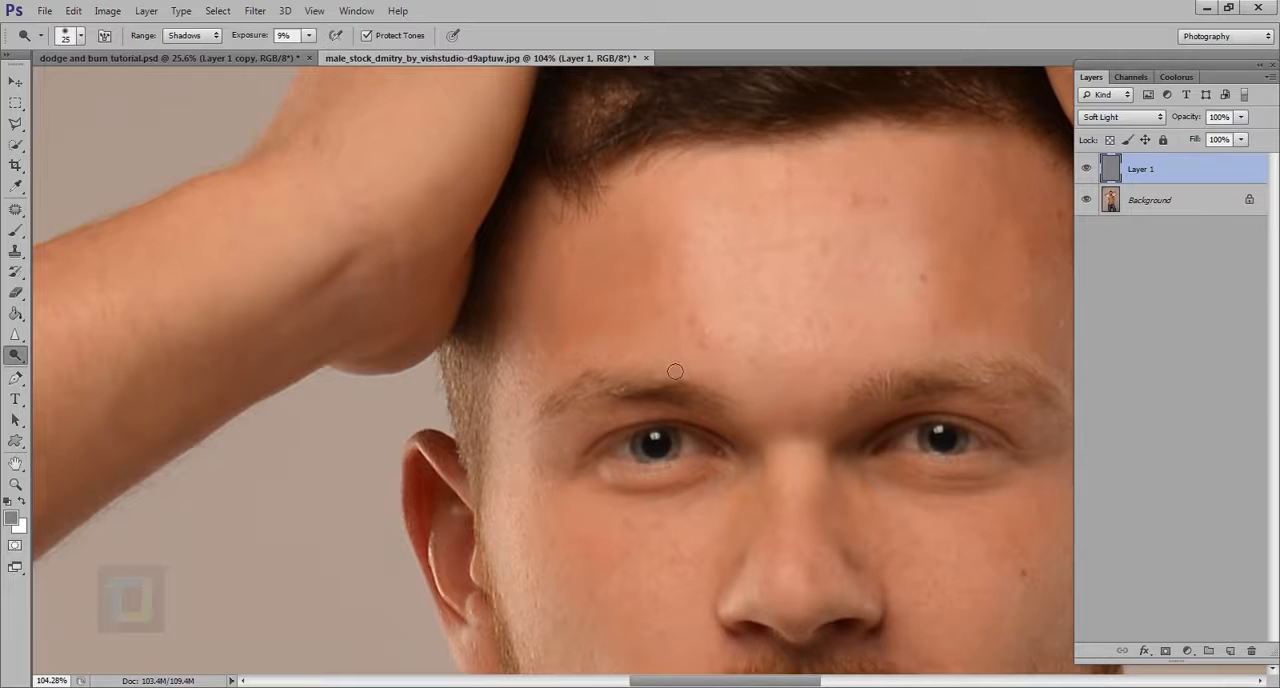
pyautogui.hscroll(5, 667, 374)
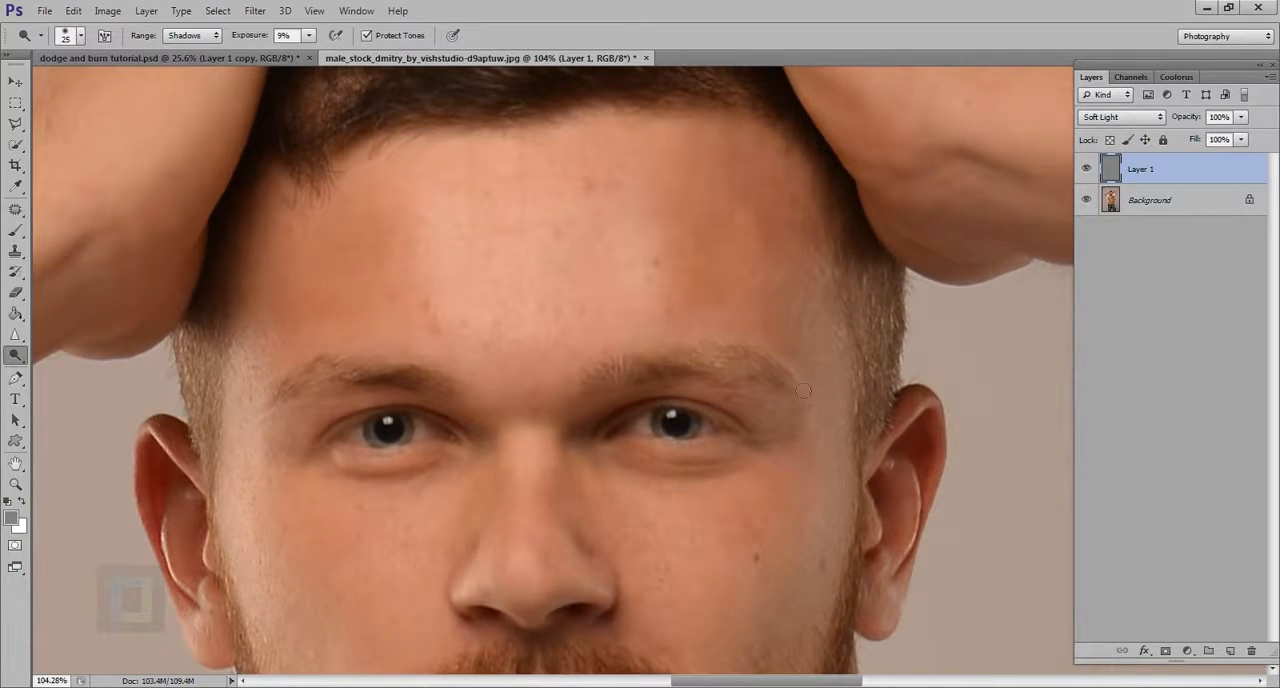
# Step: Compare the face with the gray layer hidden and shown, and enlarge the brush to 150 px
pyautogui.scroll(-5, 818, 410)
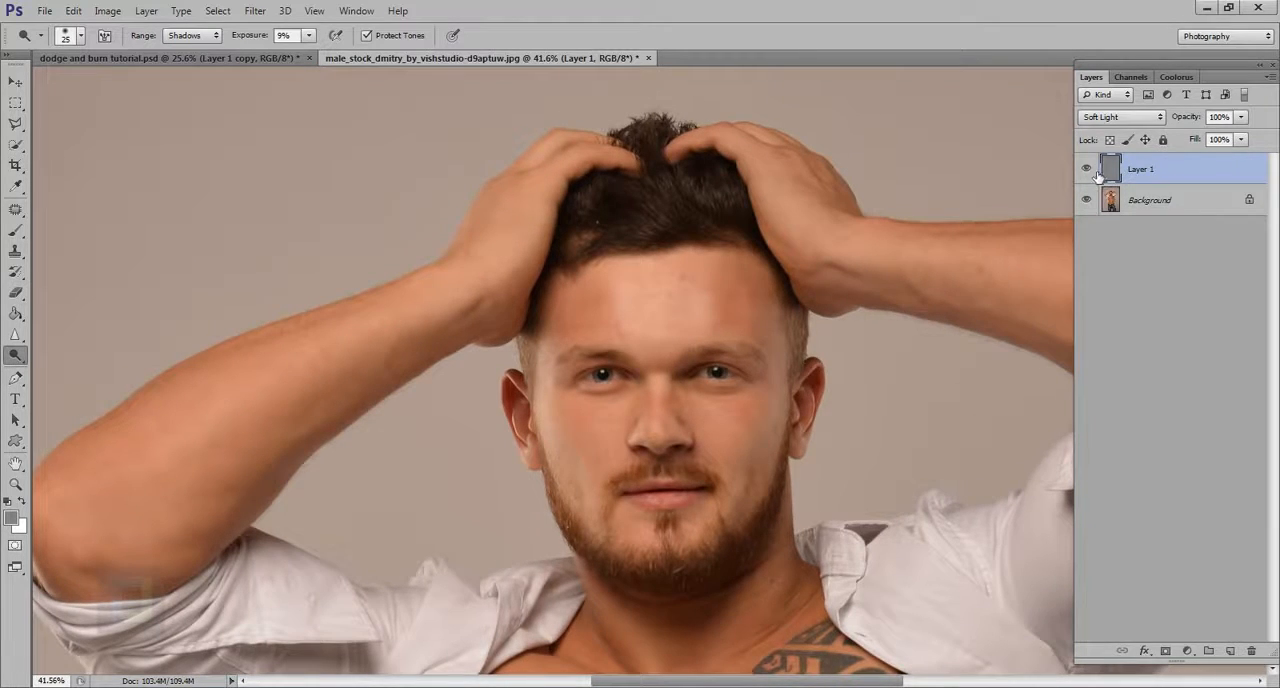
pyautogui.click(1095, 172)
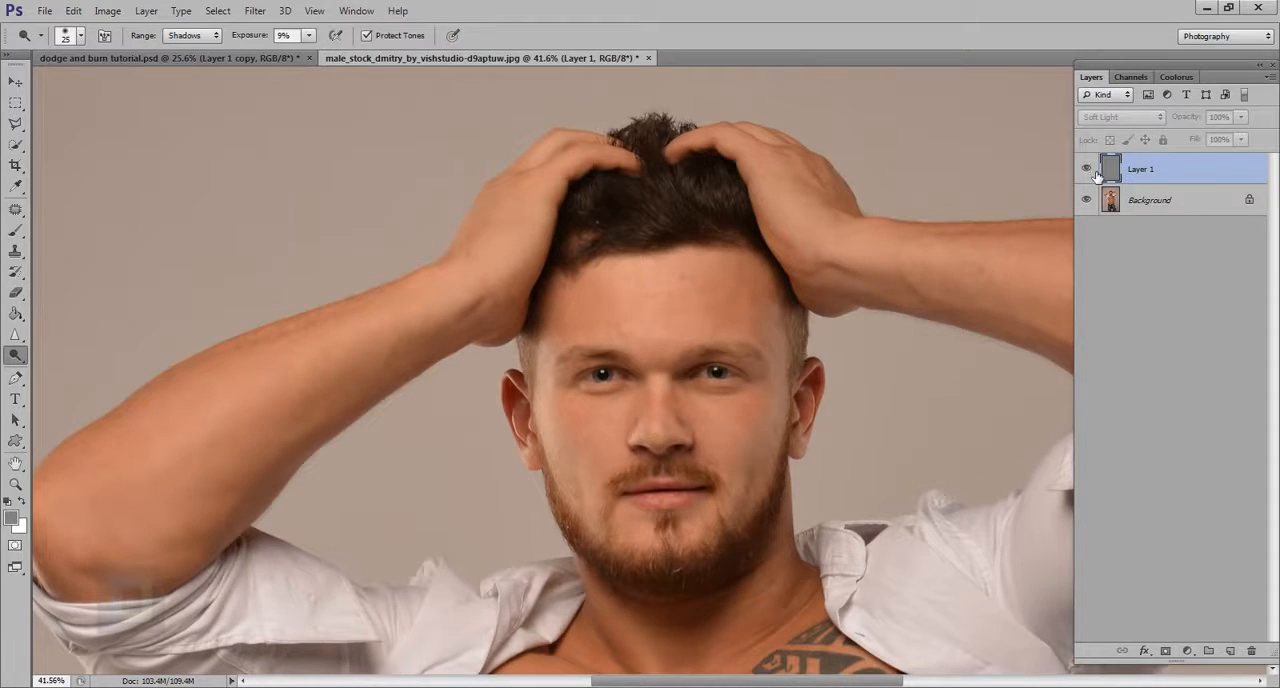
pyautogui.click(1095, 172)
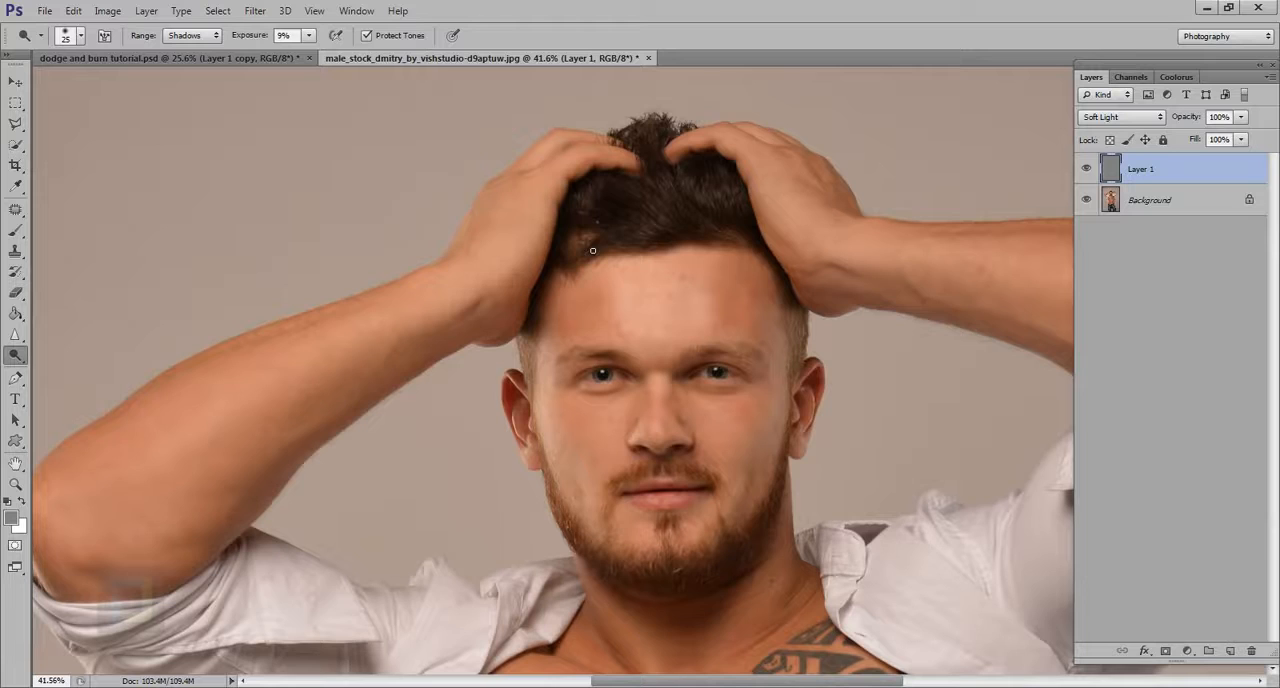
pyautogui.press(']')
pyautogui.press(']')
pyautogui.press(']')
pyautogui.press(']')
pyautogui.press(']')
pyautogui.press(']')
pyautogui.press(']')
pyautogui.press(']')
pyautogui.press(']')
pyautogui.click(1089, 170)
pyautogui.click(1089, 170)
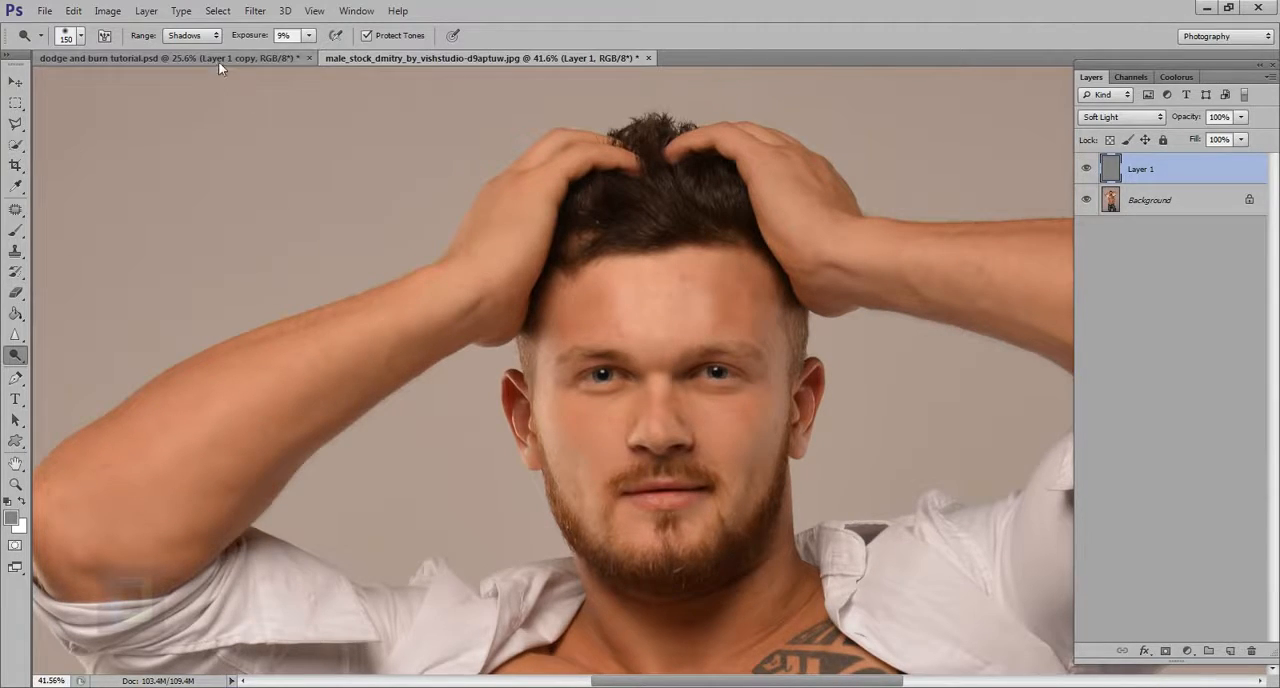
# Step: Set the gray layer to Normal, and do the same for Layer 1 in dodge and burn tutorial.psd with Layer 1 copy hidden
pyautogui.click(1120, 115)
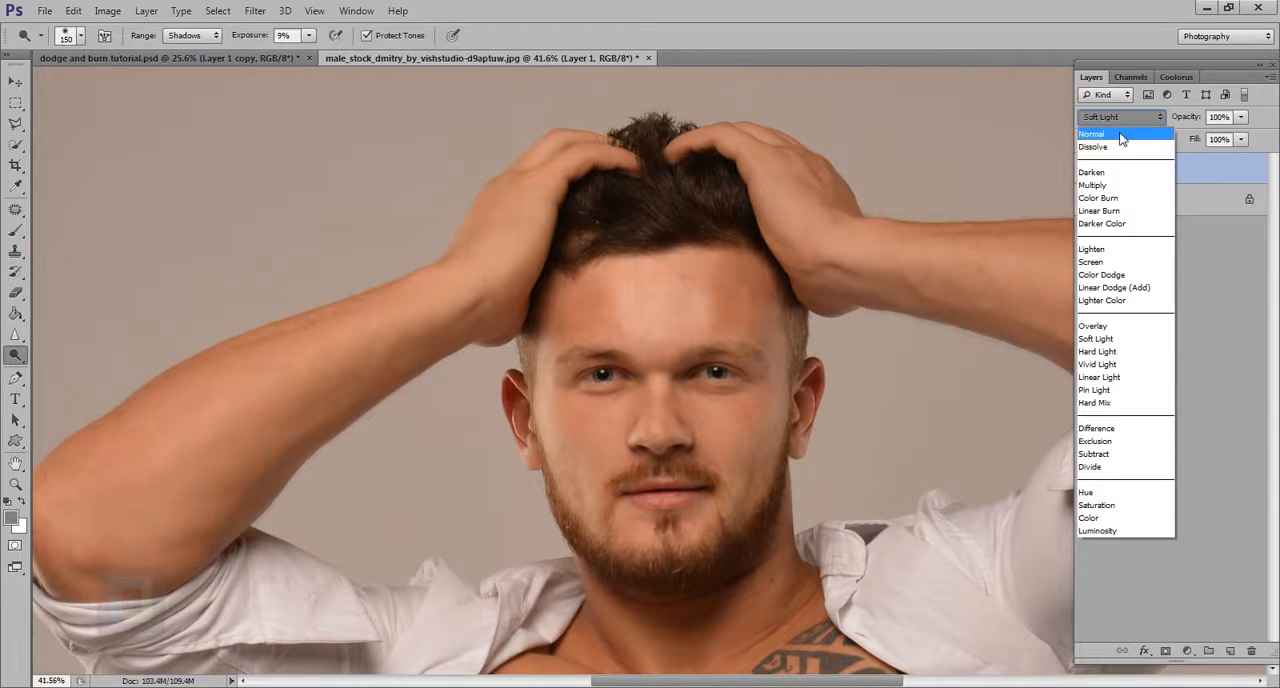
pyautogui.click(1115, 122)
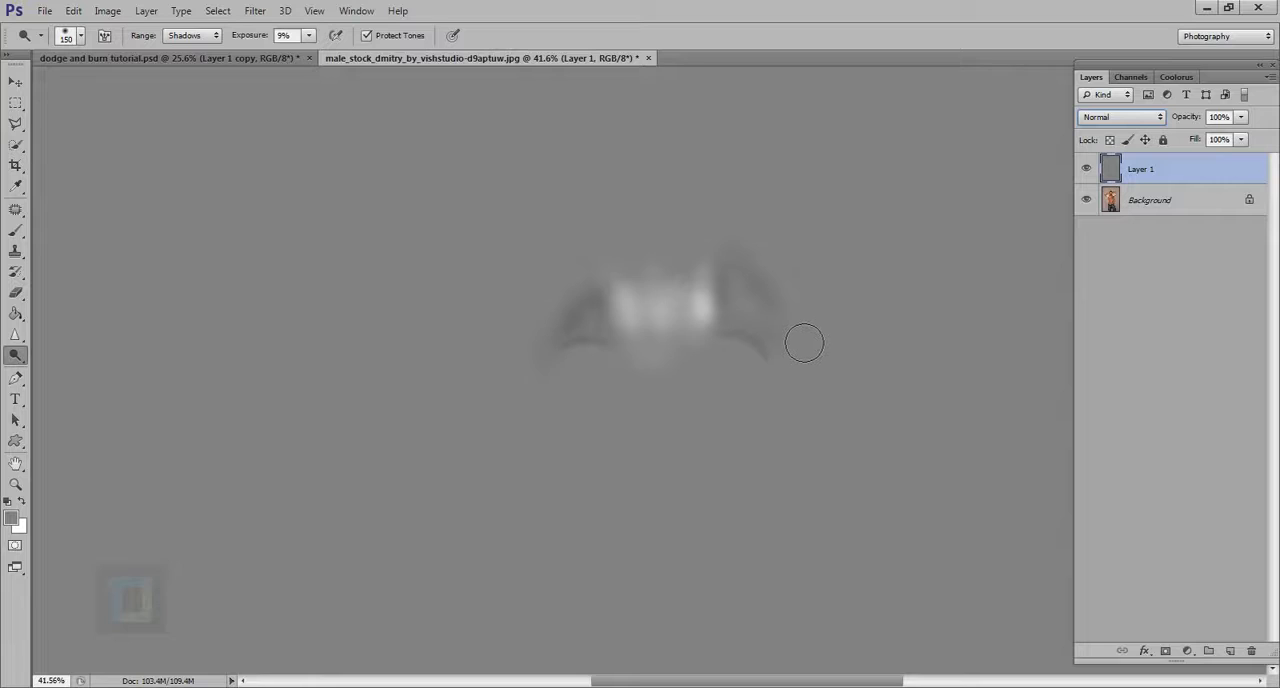
pyautogui.click(220, 57)
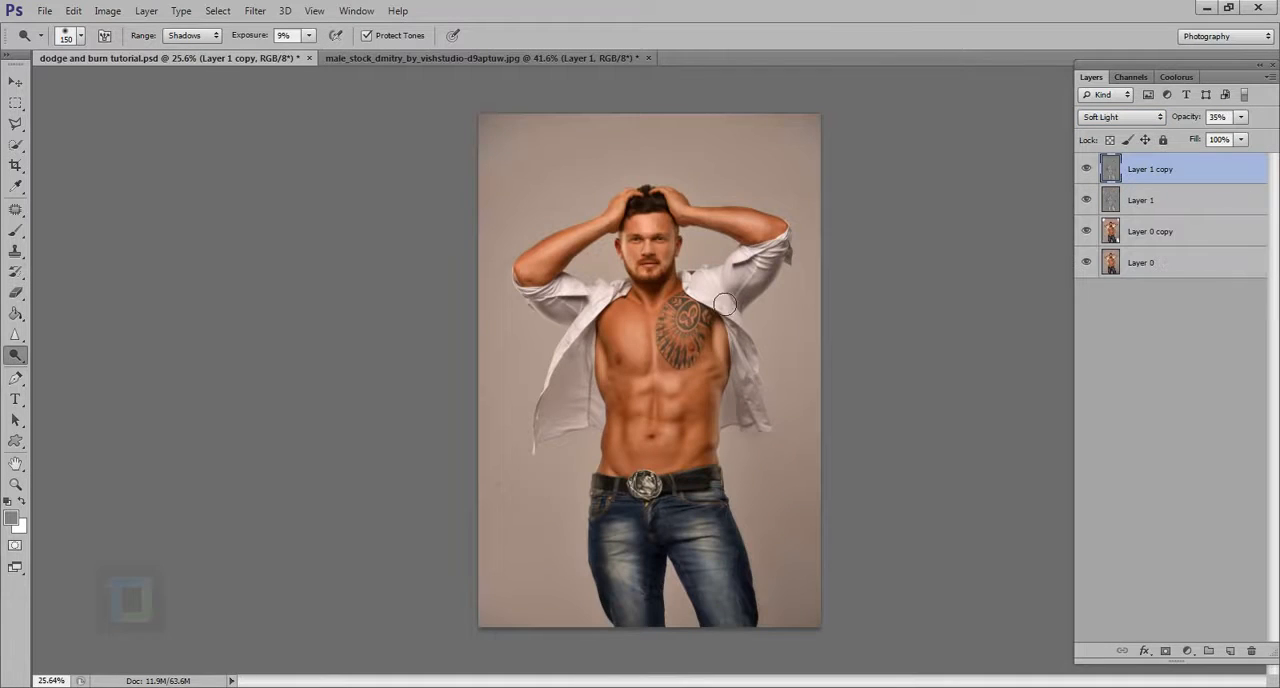
pyautogui.scroll(2, 1045, 274)
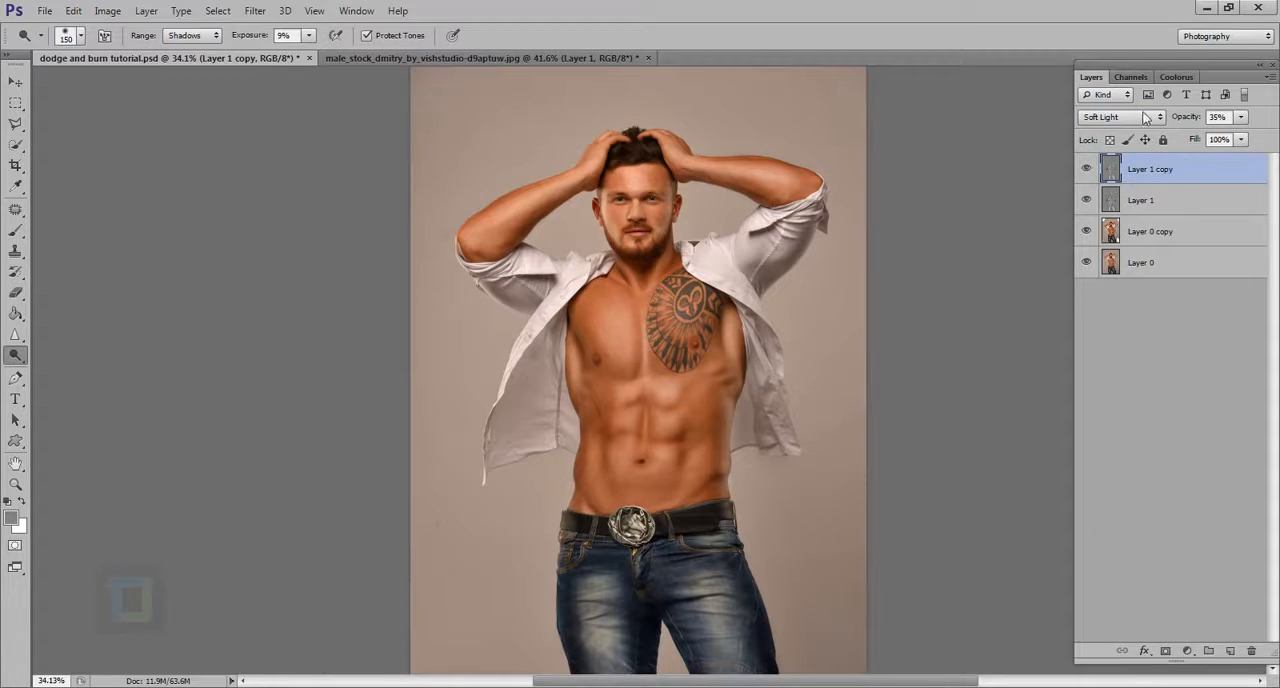
pyautogui.click(1144, 205)
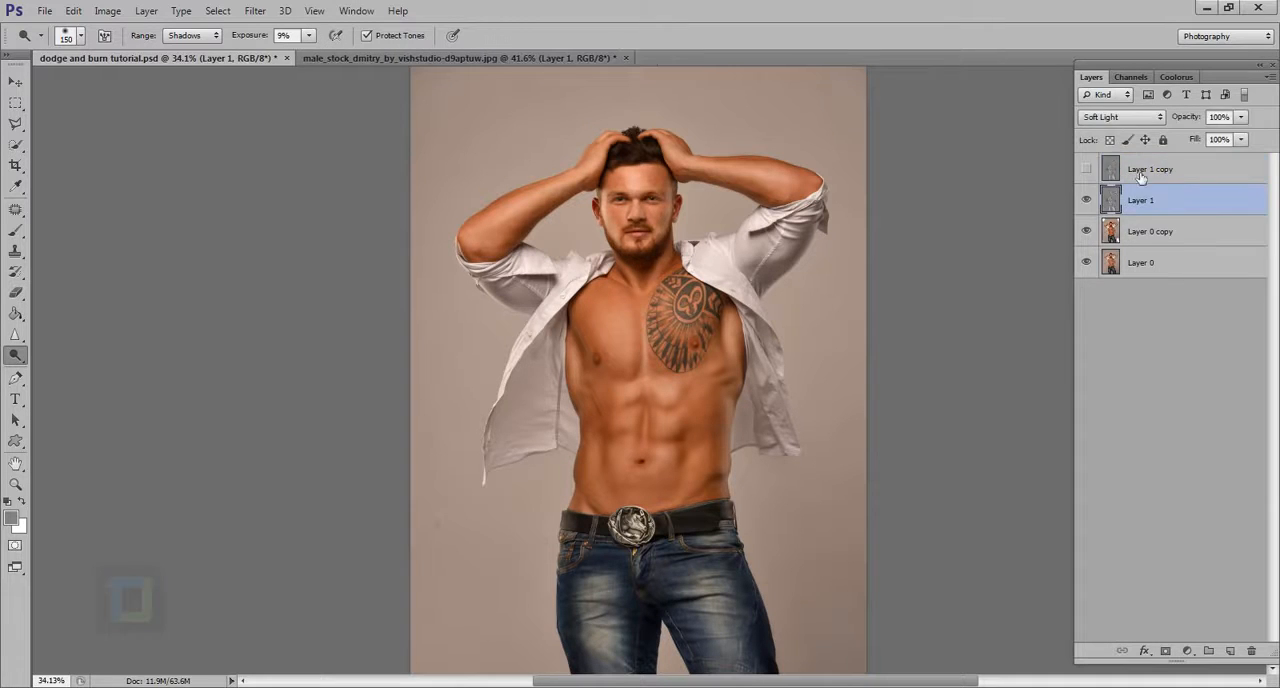
pyautogui.click(1128, 117)
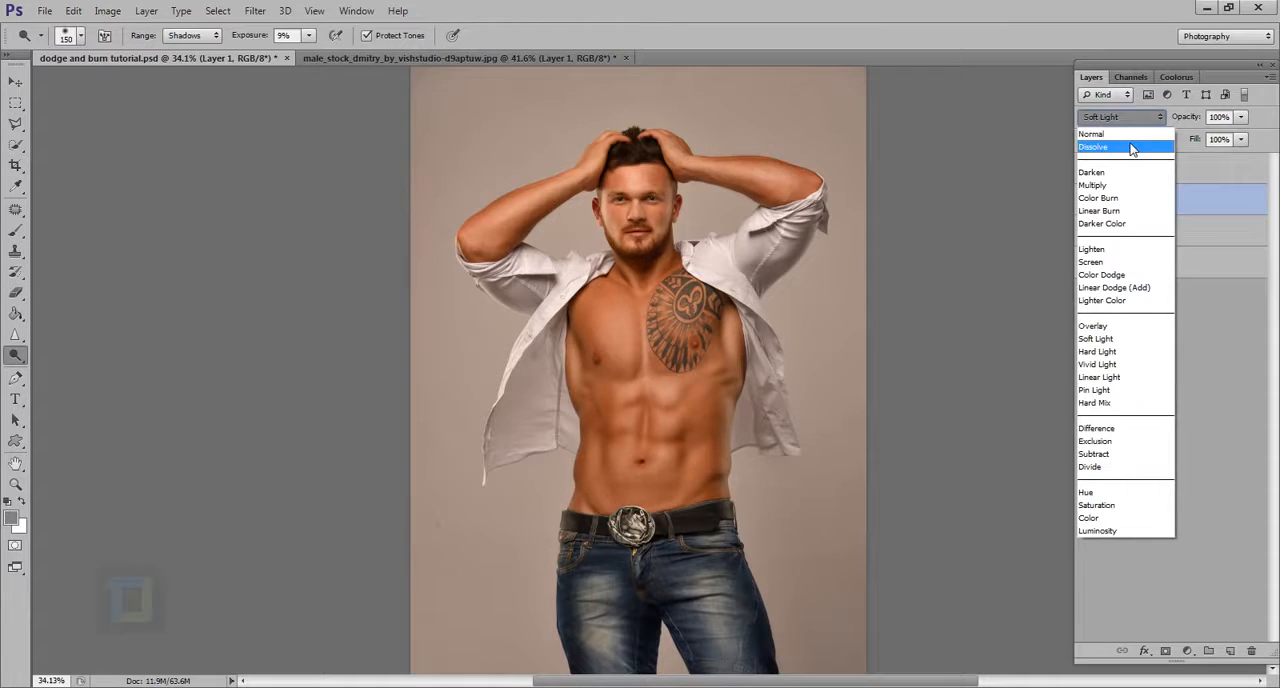
pyautogui.click(1095, 133)
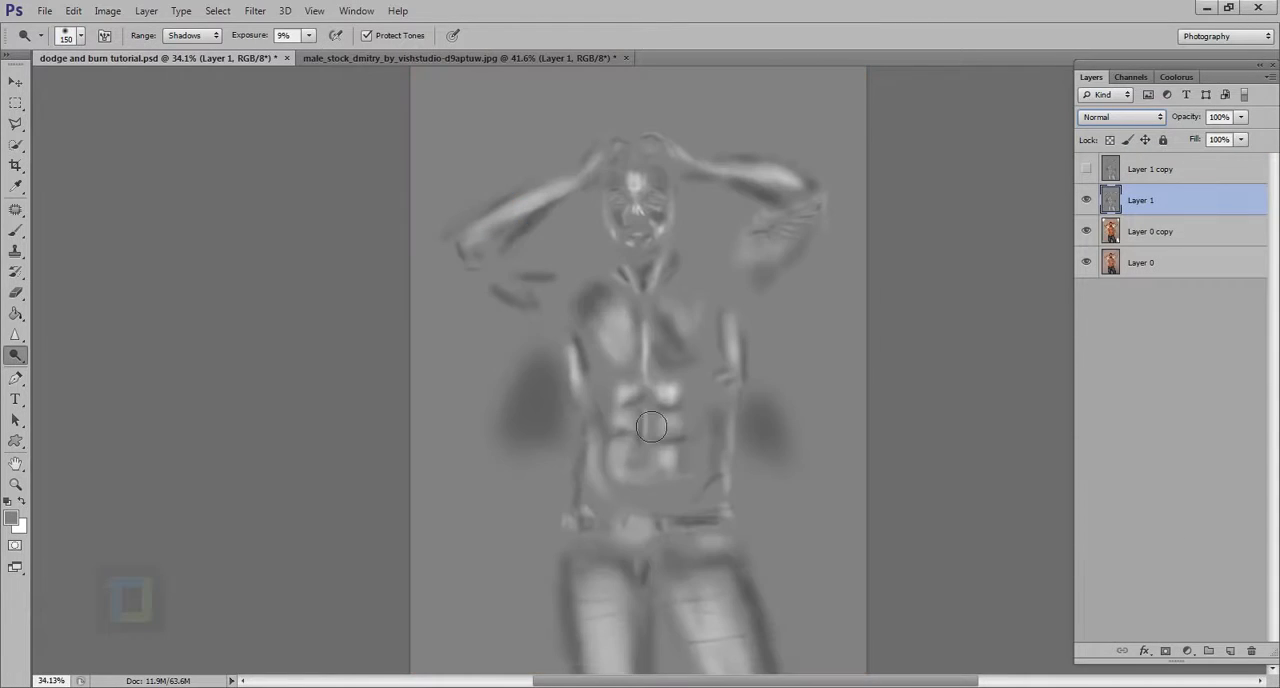
pyautogui.scroll(-1, 983, 411)
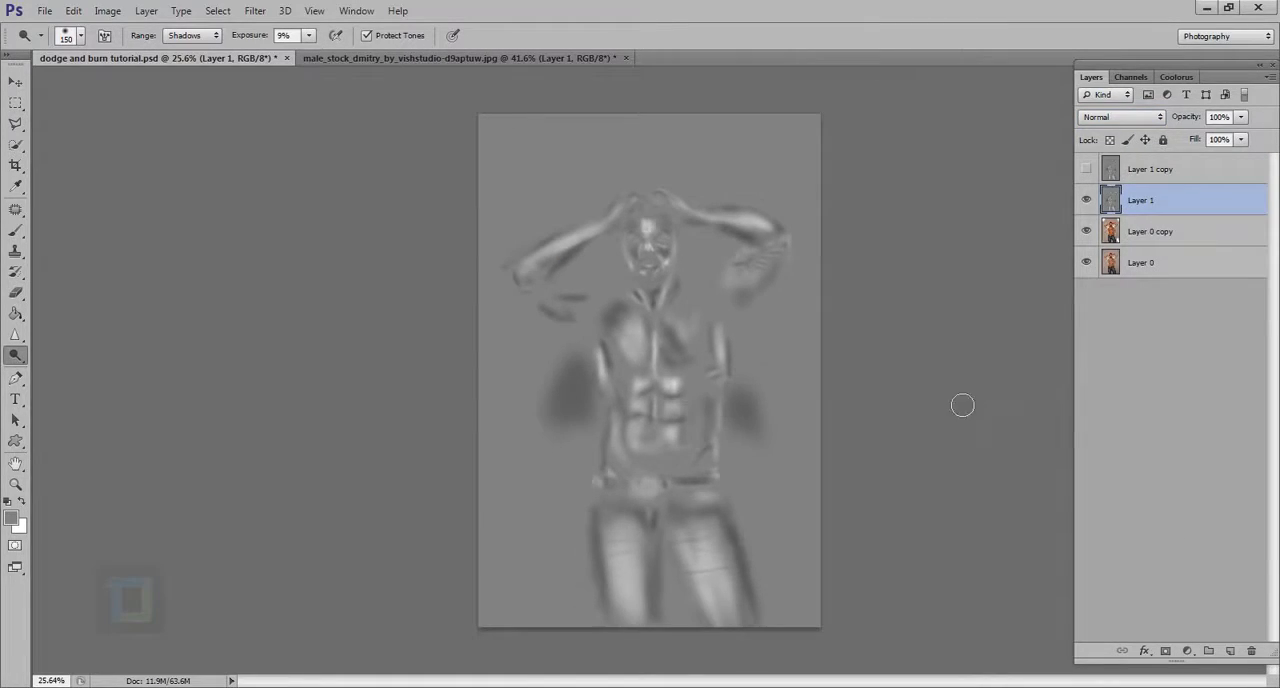
# Step: Compare the stock photo's gray layer with the finished dodge and burn layer in dodge and burn tutorial.psd
pyautogui.click(343, 60)
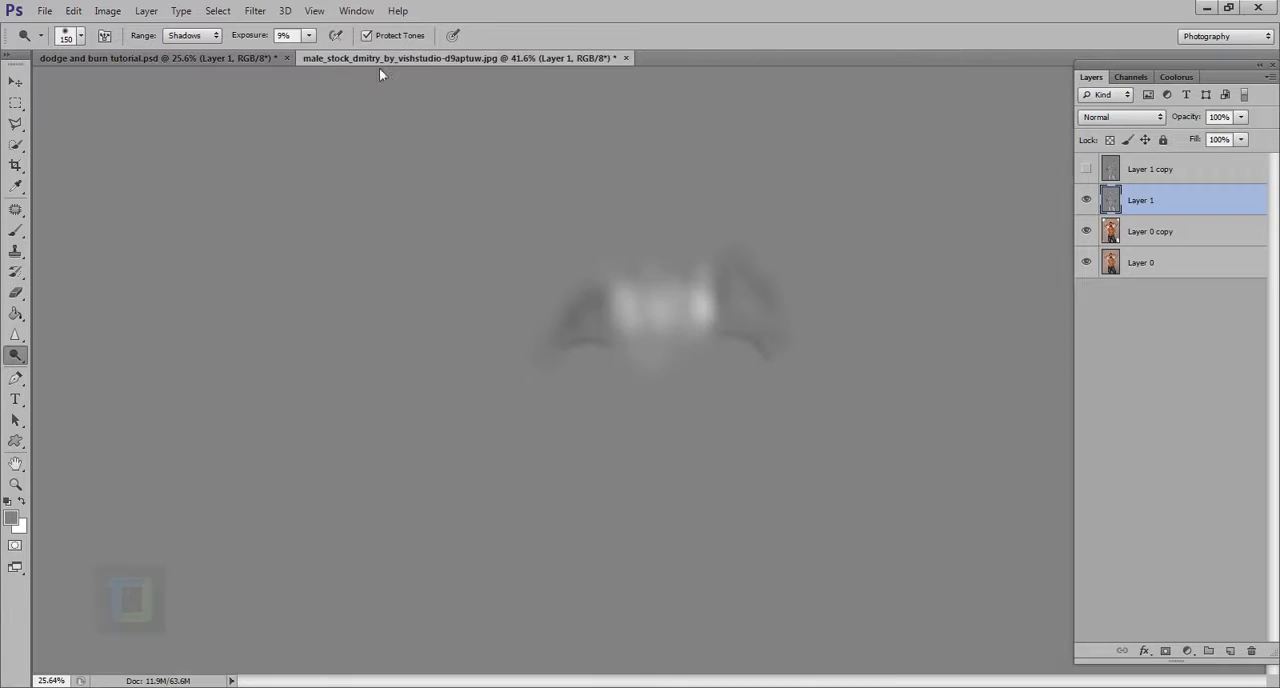
pyautogui.scroll(-2, 717, 281)
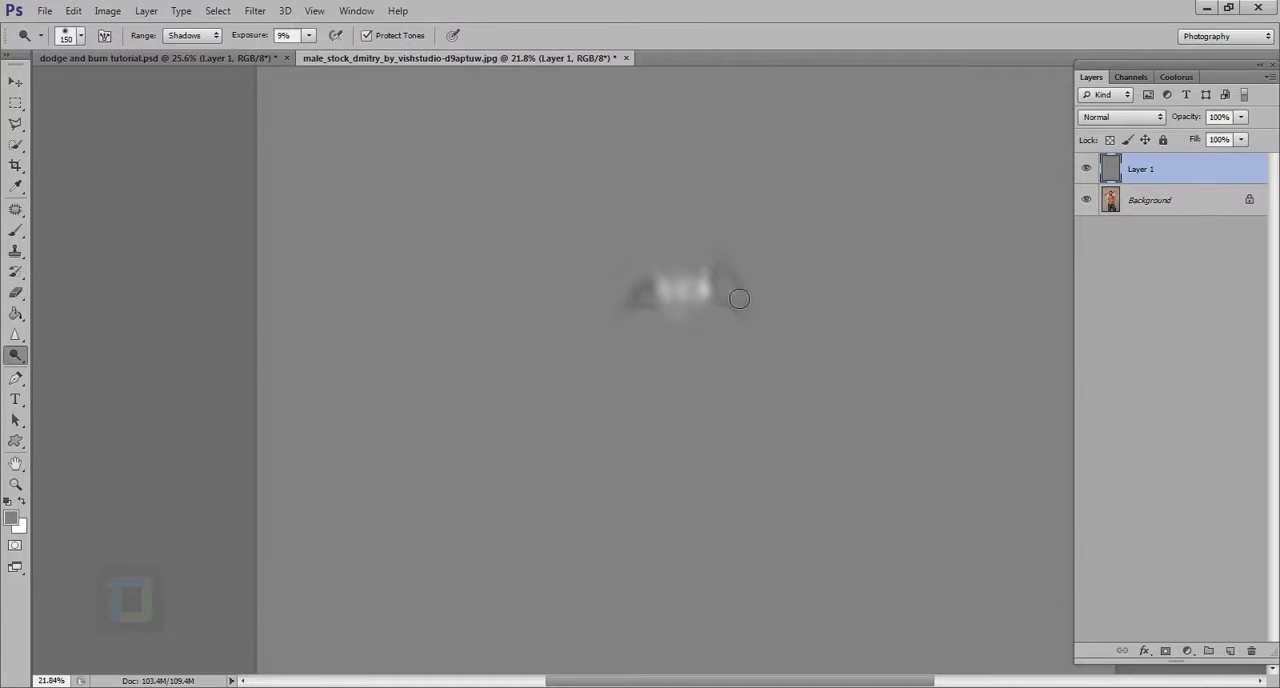
pyautogui.scroll(2, 742, 301)
pyautogui.scroll(-2, 746, 306)
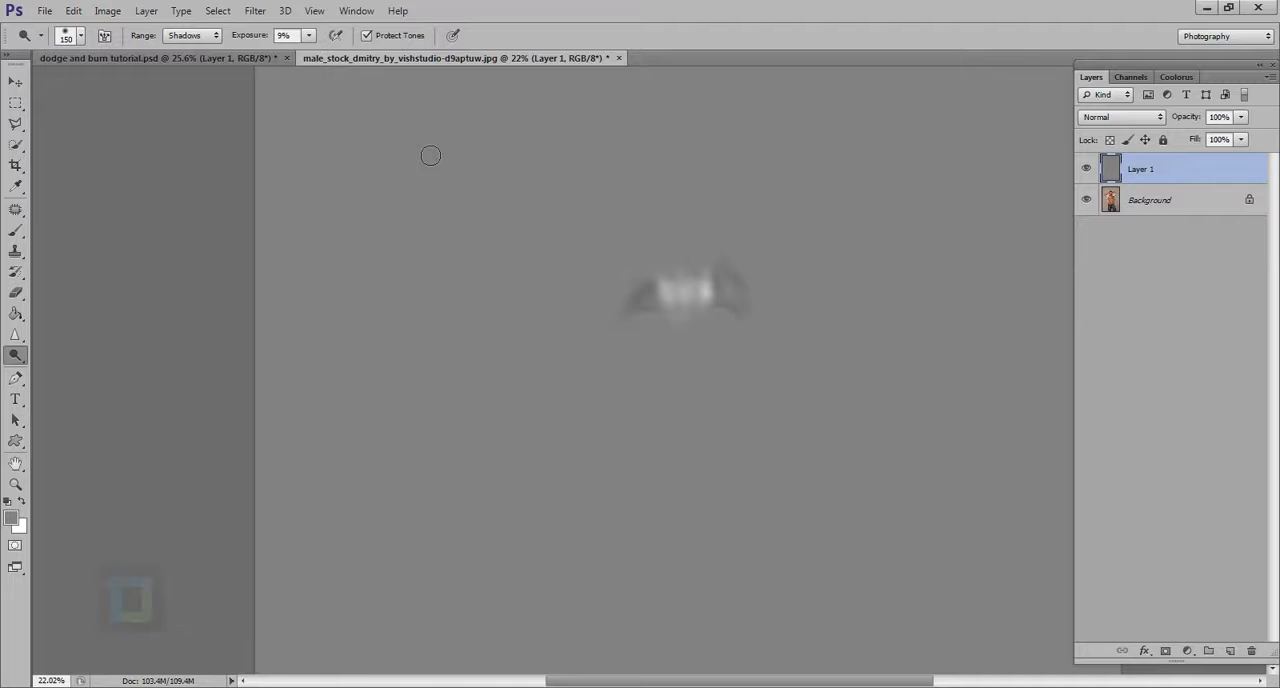
pyautogui.click(151, 58)
pyautogui.scroll(1, 800, 400)
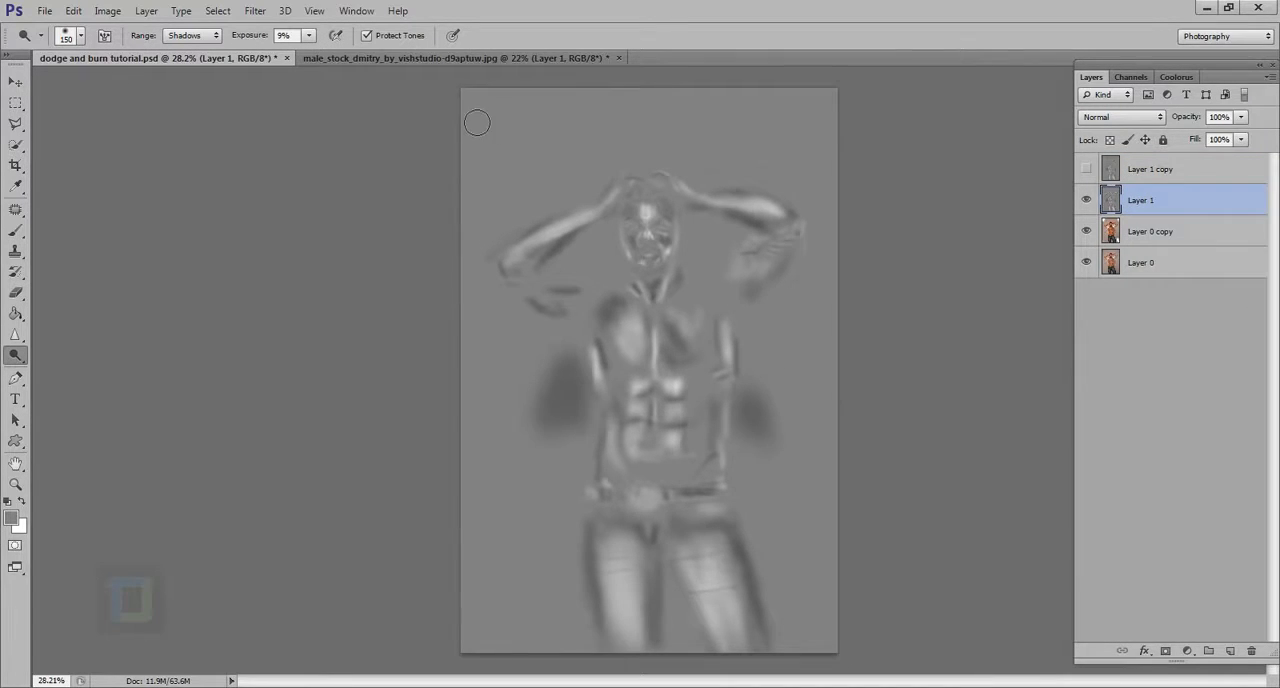
pyautogui.click(447, 59)
pyautogui.scroll(1, 695, 290)
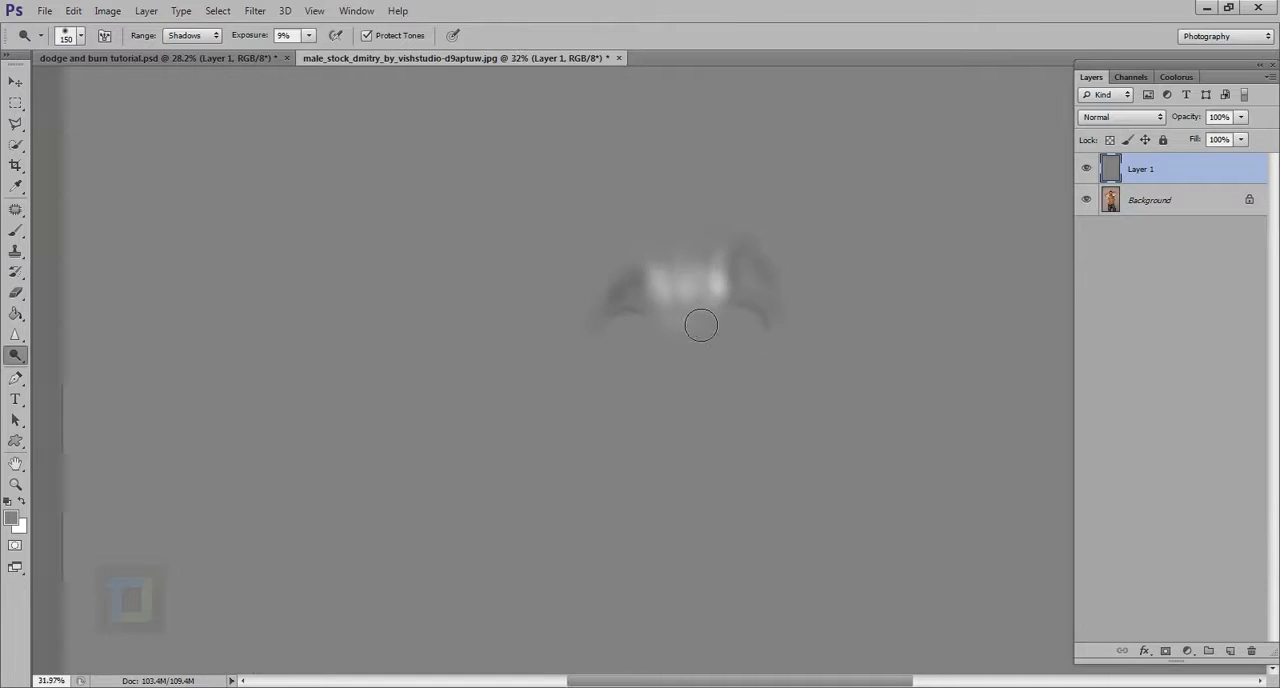
pyautogui.scroll(-1, 700, 325)
# Step: Return the stock photo's gray layer to the Soft Light blend mode
pyautogui.click(1121, 119)
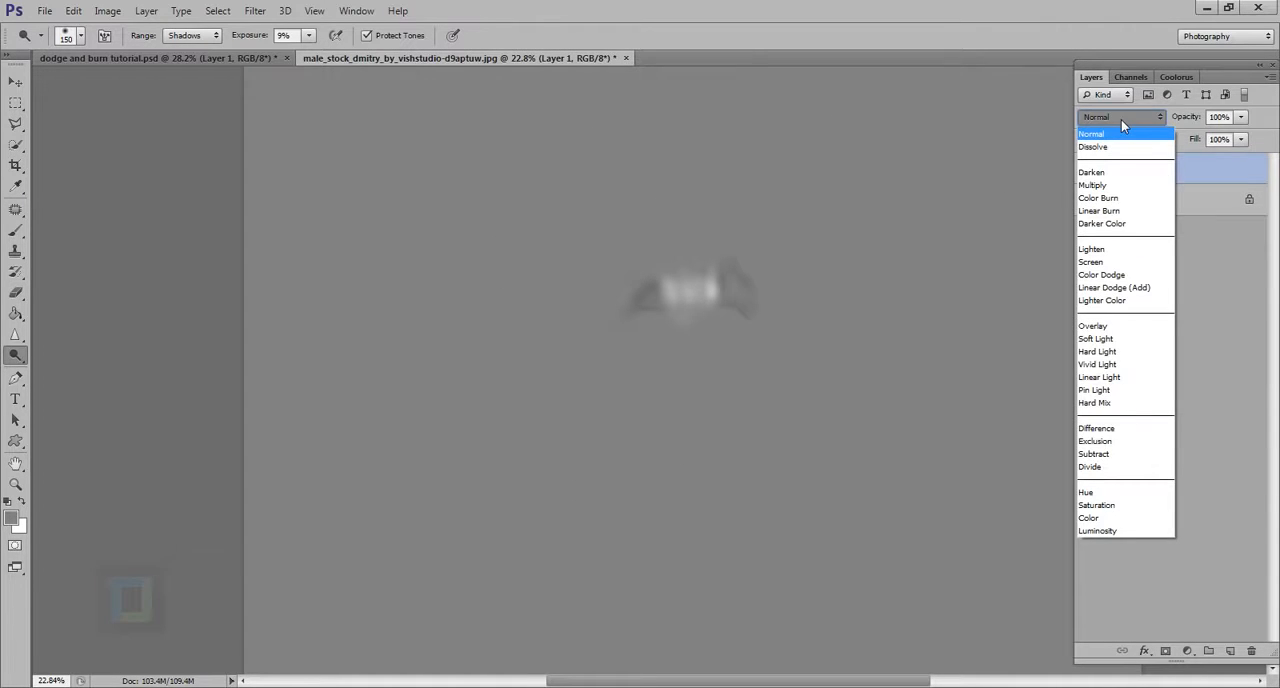
pyautogui.click(1115, 339)
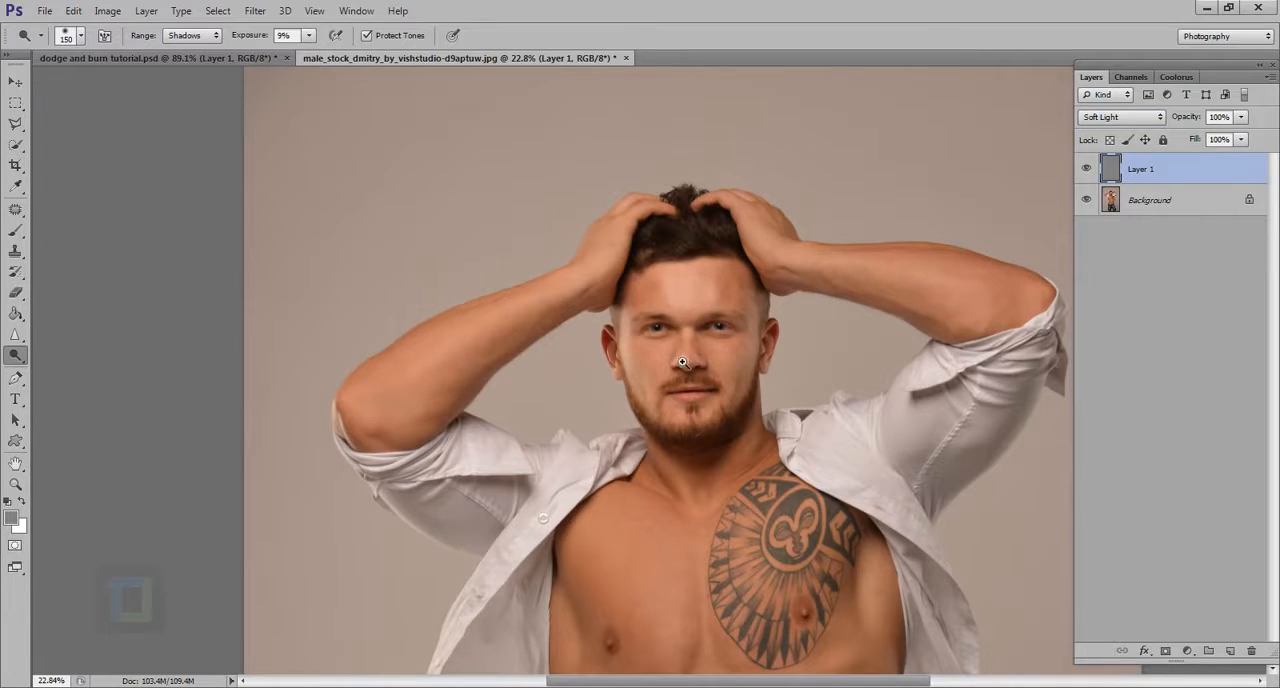
pyautogui.moveTo(682, 362); pyautogui.dragTo(758, 427)
pyautogui.moveTo(805, 363)
pyautogui.mouseDown()
pyautogui.moveTo(732, 392)
pyautogui.moveTo(708, 383)
pyautogui.moveTo(718, 386)
pyautogui.mouseUp()
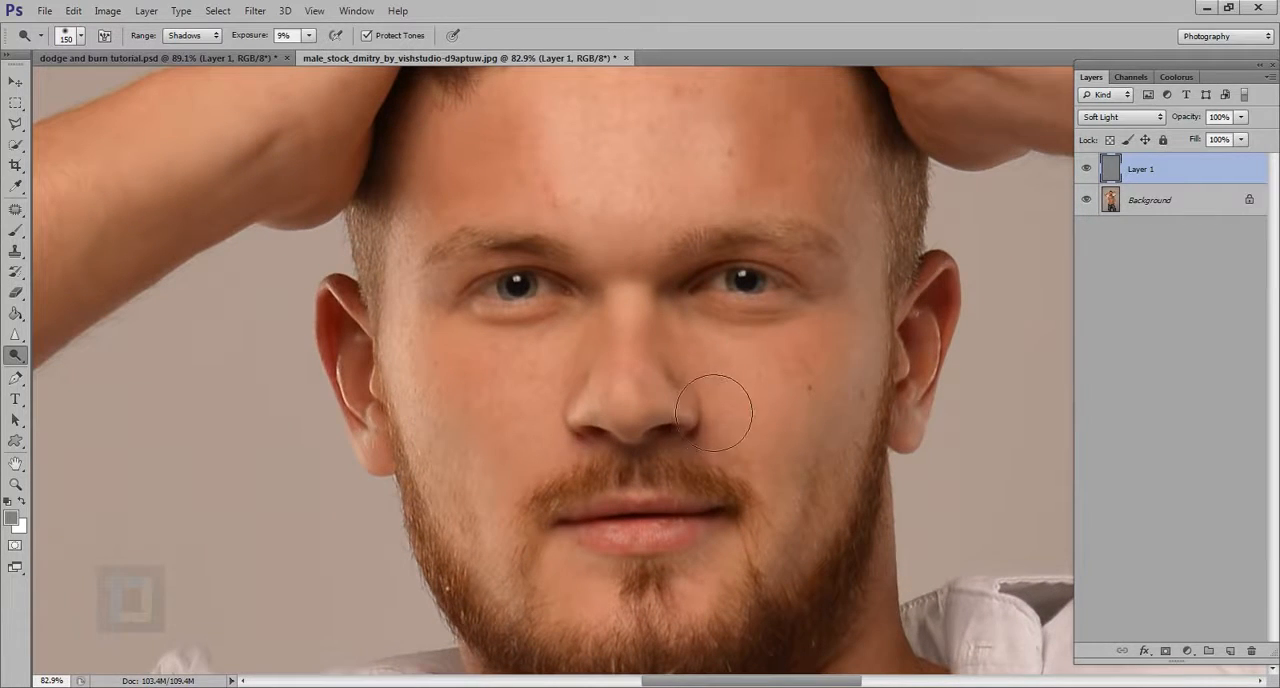
# Step: Dodge and burn around the nose with a 30 px brush, keeping the Shadows range and 9% exposure
pyautogui.press('[')
pyautogui.press('[')
pyautogui.press('[')
pyautogui.press('[')
pyautogui.press('[')
pyautogui.click(191, 38)
pyautogui.click(192, 38)
pyautogui.scroll(3, 710, 408)
pyautogui.press('[')
pyautogui.press('[')
pyautogui.press('[')
pyautogui.press('[')
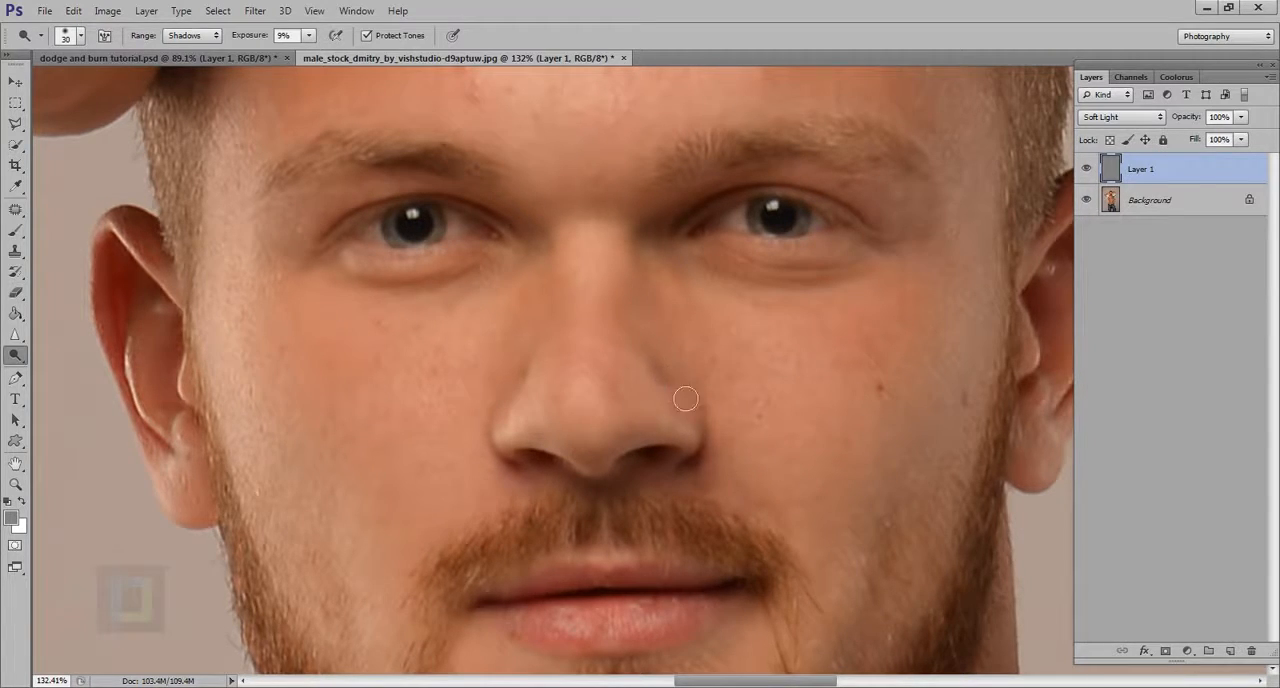
pyautogui.scroll(-7, 746, 431)
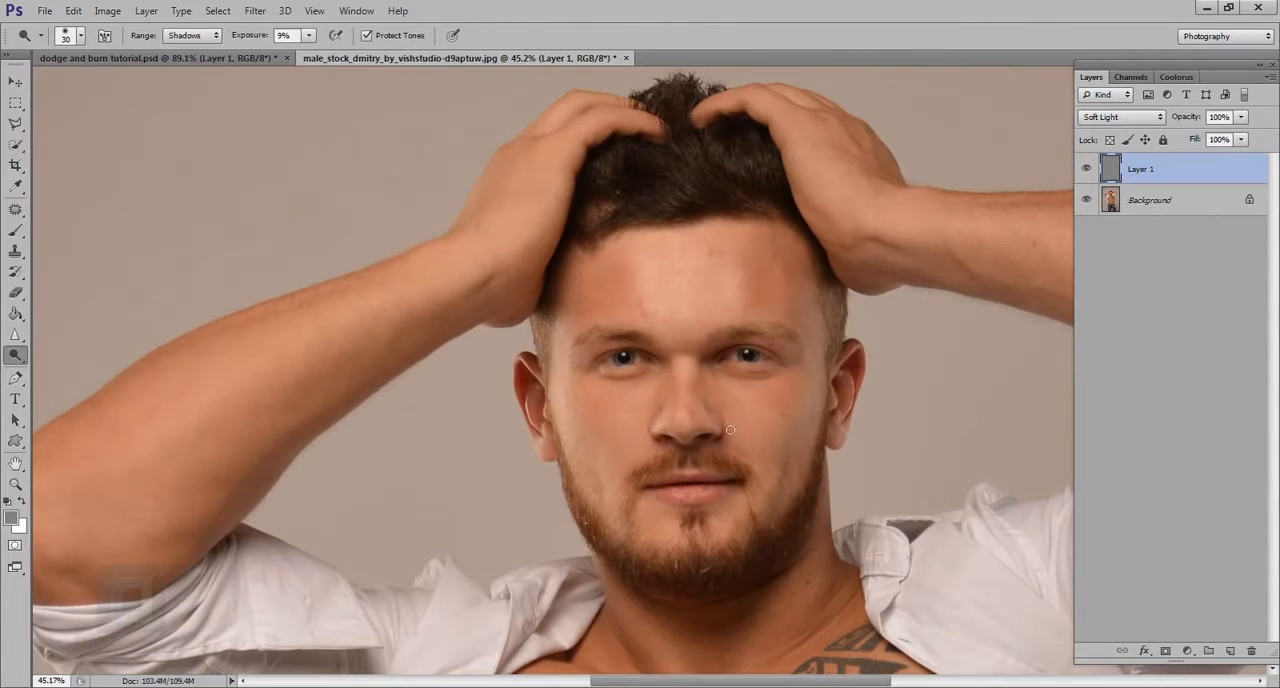
pyautogui.scroll(3, 730, 429)
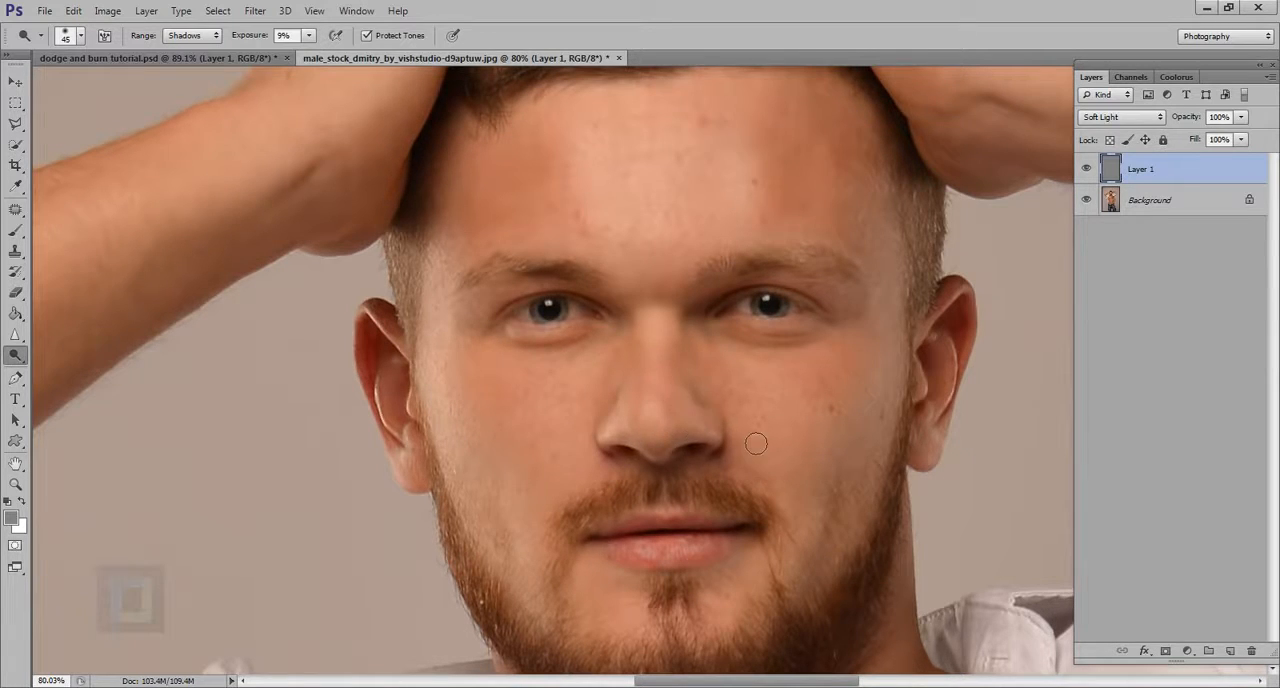
# Step: Compare the face with the gray Layer 1 hidden and shown
pyautogui.scroll(-3, 757, 437)
pyautogui.scroll(2, 883, 384)
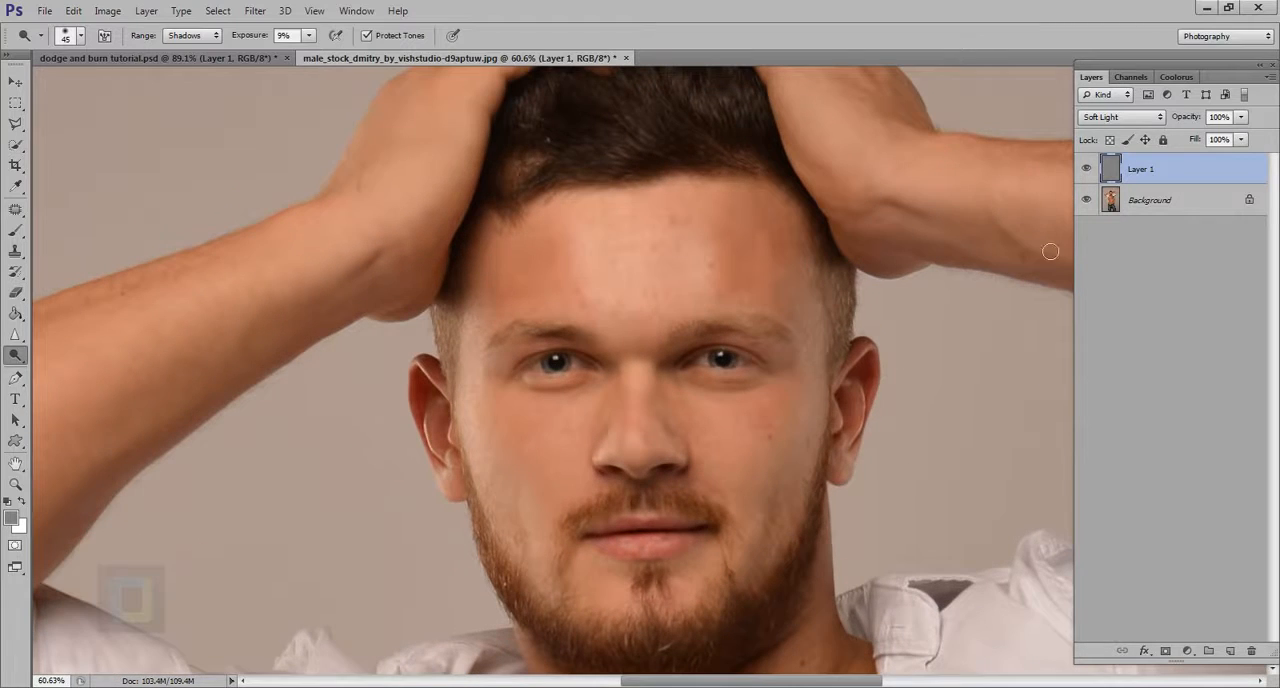
pyautogui.click(1086, 172)
pyautogui.click(1086, 172)
# Step: Set the exposure to 13%, refine the side of the nose with a 25 px brush, and check it against the original
pyautogui.moveTo(250, 42); pyautogui.dragTo(256, 42)
pyautogui.scroll(3, 727, 449)
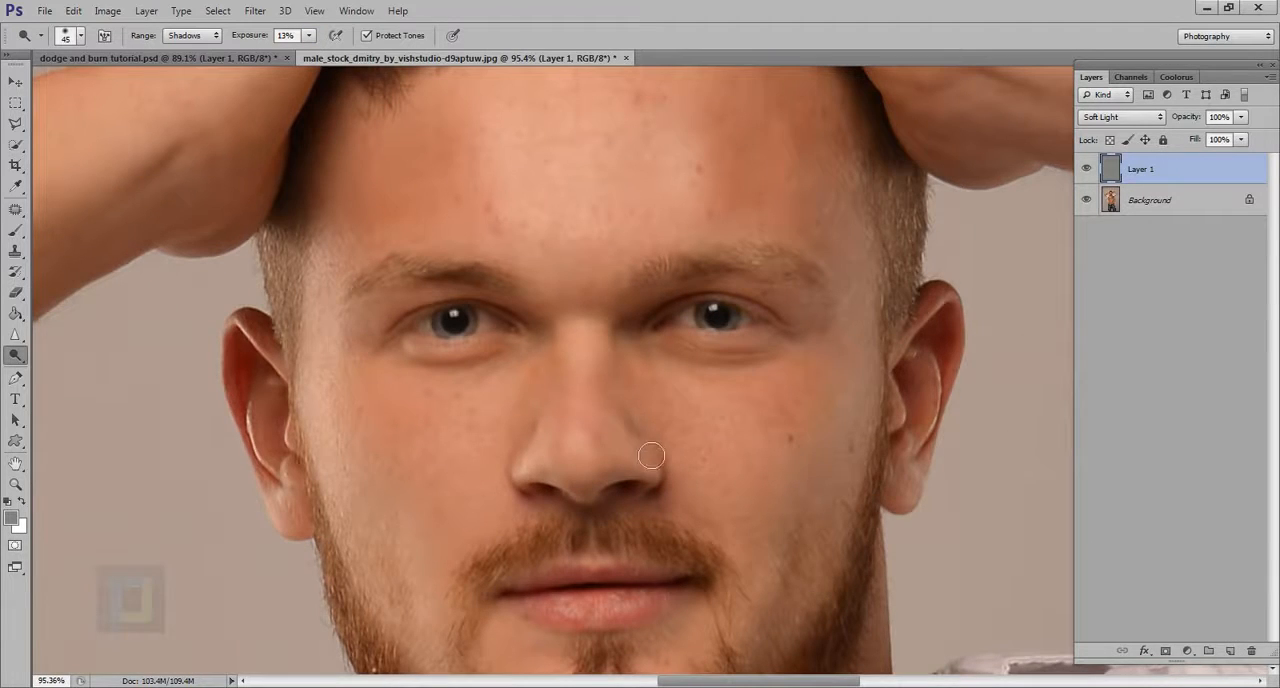
pyautogui.scroll(1, 649, 442)
pyautogui.press('[')
pyautogui.press('[')
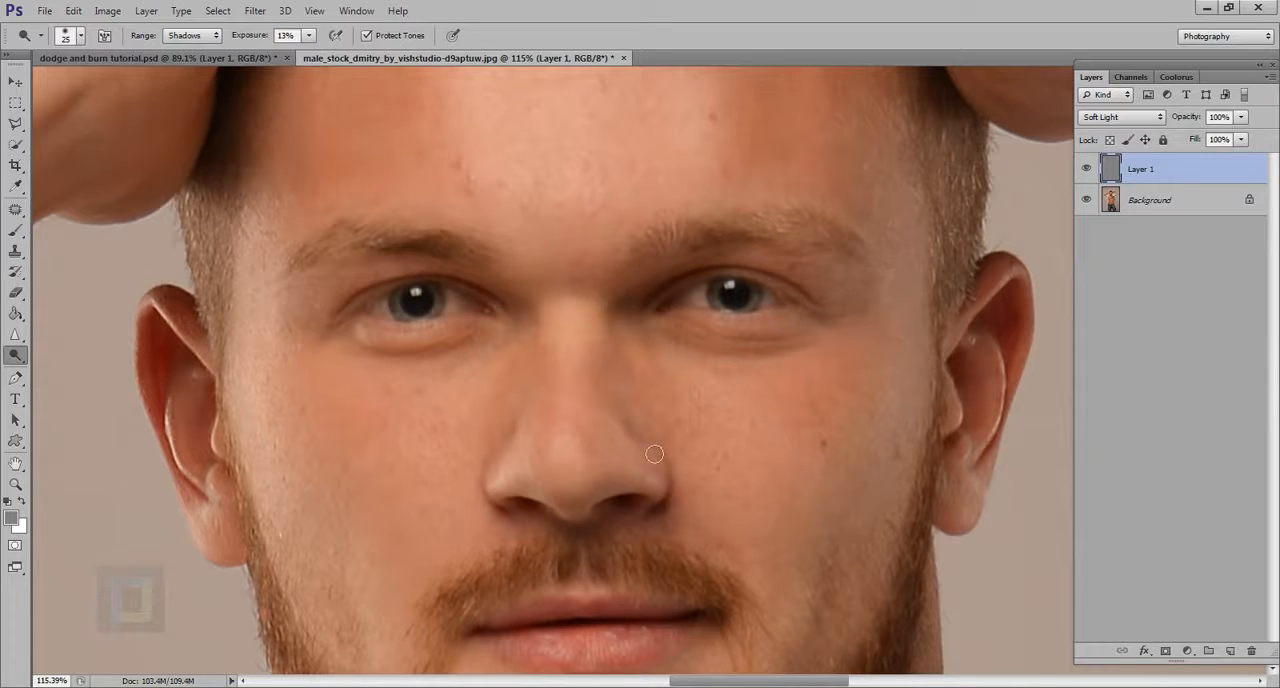
pyautogui.scroll(-6, 688, 440)
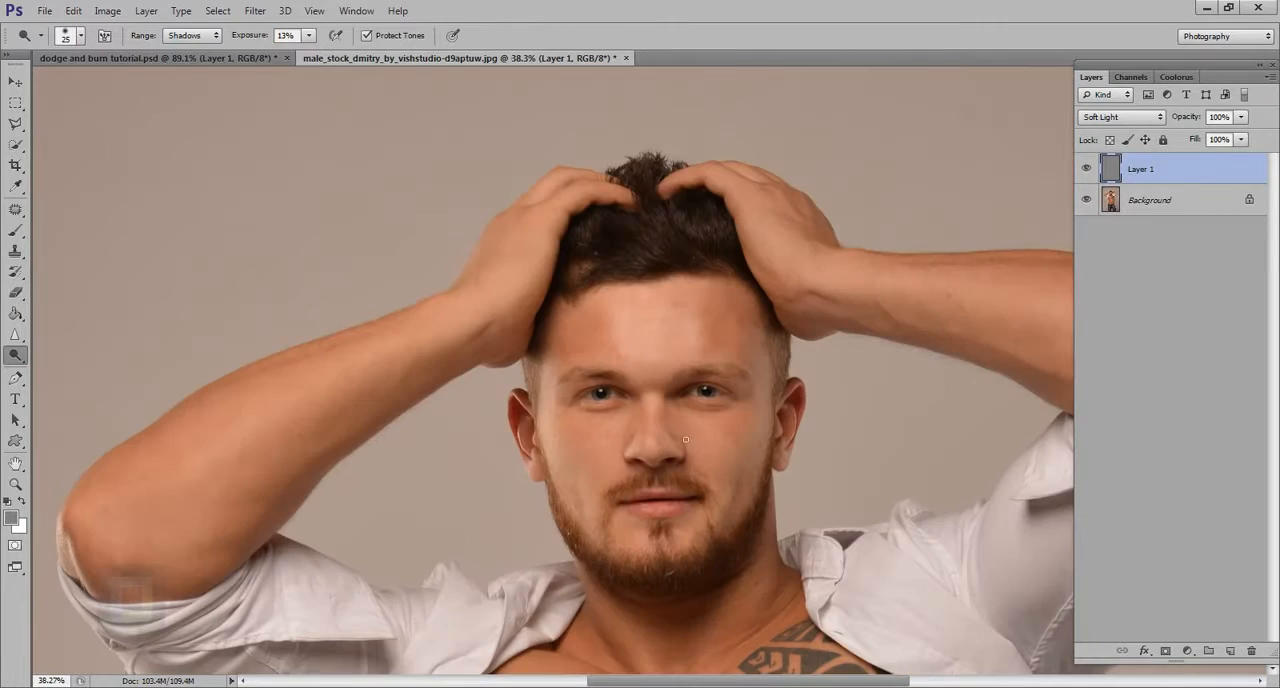
pyautogui.click(1086, 166)
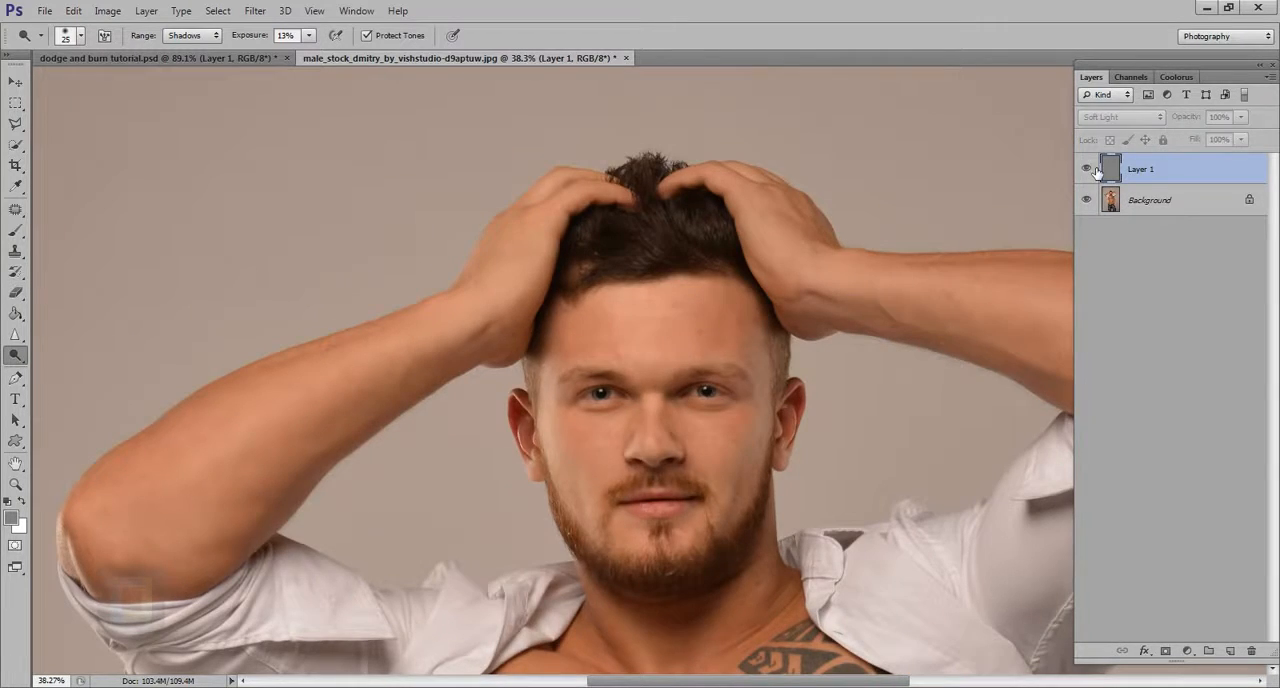
pyautogui.click(1096, 169)
# Step: Dodge the cheek above the beard on the image's left with a 90 px brush, and compare with Layer 1 hidden
pyautogui.scroll(1, 659, 420)
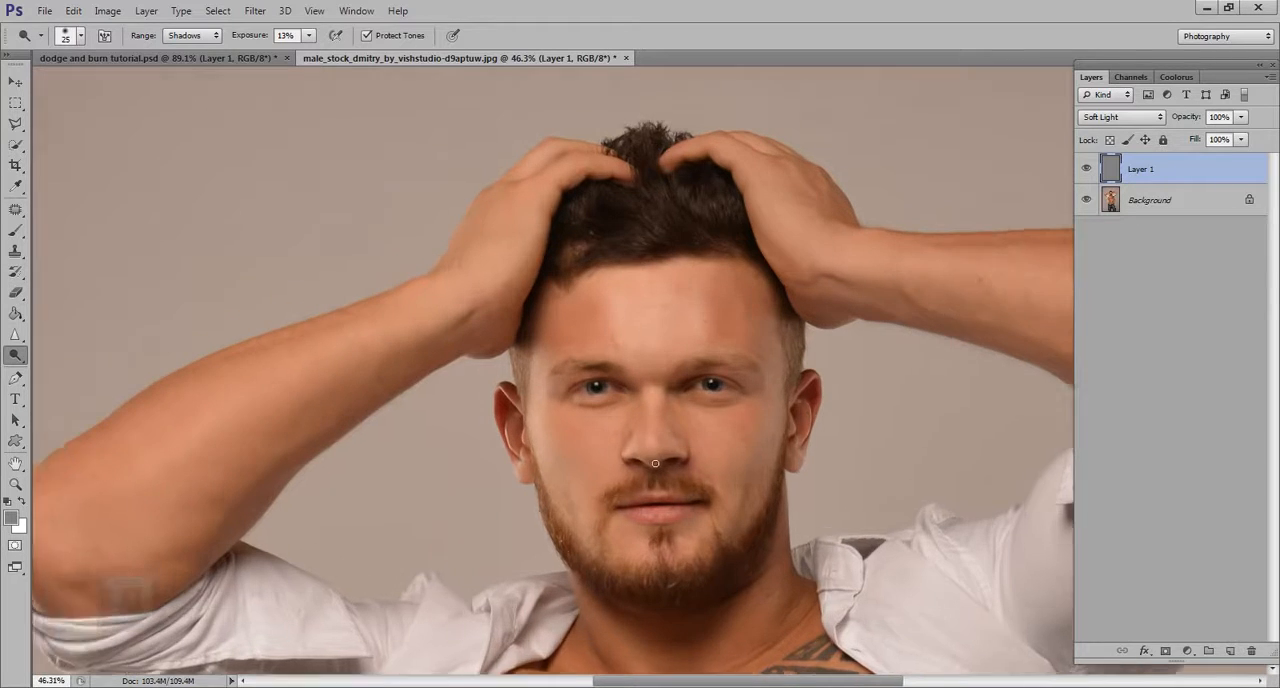
pyautogui.press(']')
pyautogui.press(']')
pyautogui.press(']')
pyautogui.press(']')
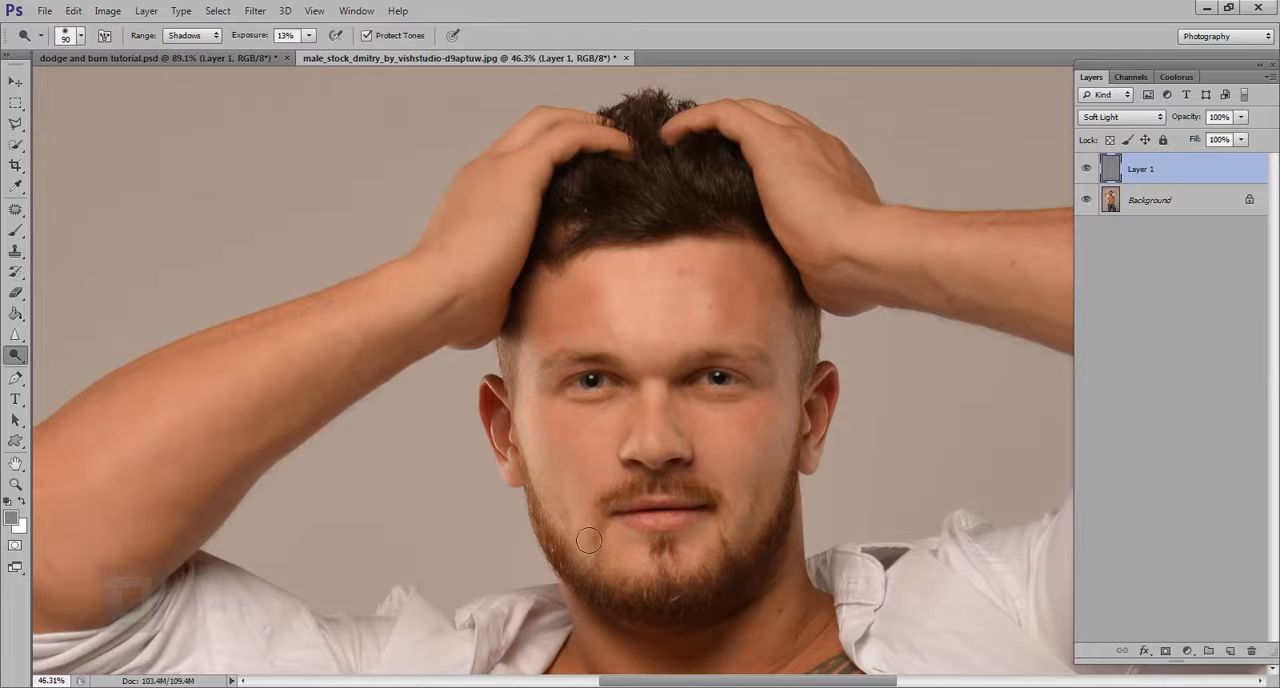
pyautogui.moveTo(593, 494)
pyautogui.mouseDown()
pyautogui.moveTo(590, 456)
pyautogui.moveTo(597, 497)
pyautogui.moveTo(585, 448)
pyautogui.moveTo(598, 504)
pyautogui.moveTo(578, 451)
pyautogui.moveTo(597, 474)
pyautogui.moveTo(594, 517)
pyautogui.mouseUp()
pyautogui.moveTo(611, 459); pyautogui.dragTo(622, 433)
pyautogui.click(1087, 169)
pyautogui.click(1087, 169)
# Step: Change the range to Midtones and dodge the cheek and jawline on the image's right at 13% exposure
pyautogui.scroll(2, 763, 477)
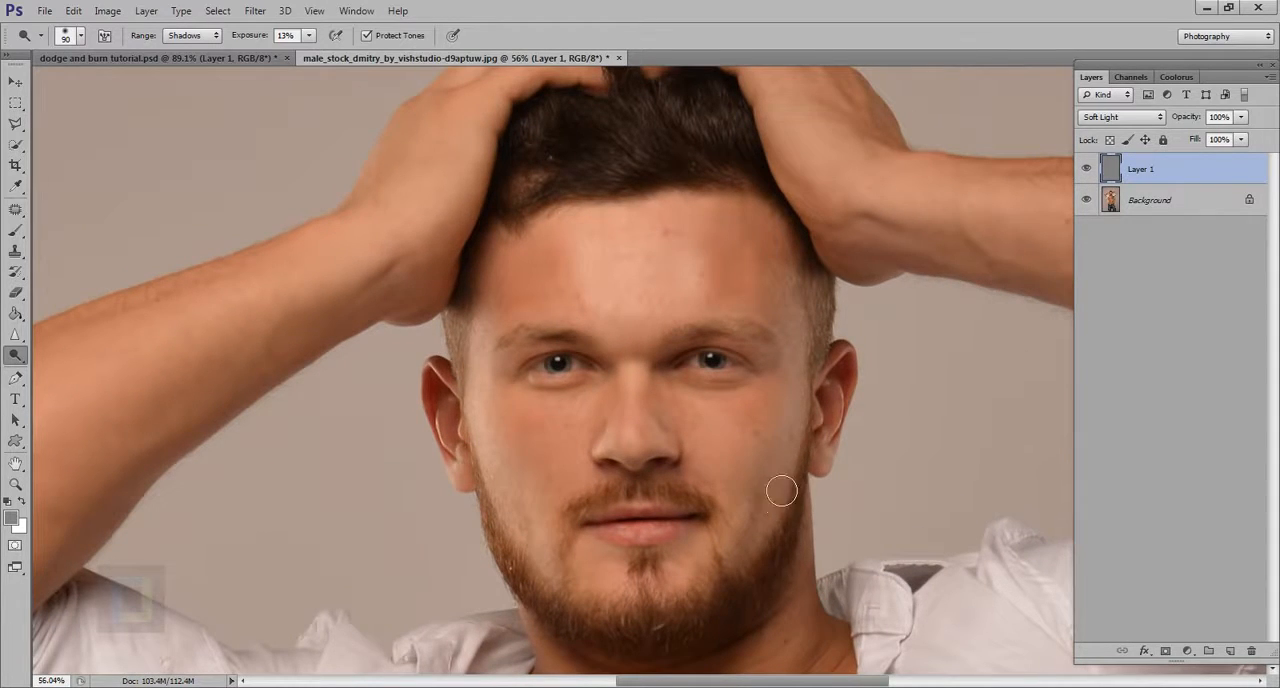
pyautogui.click(191, 35)
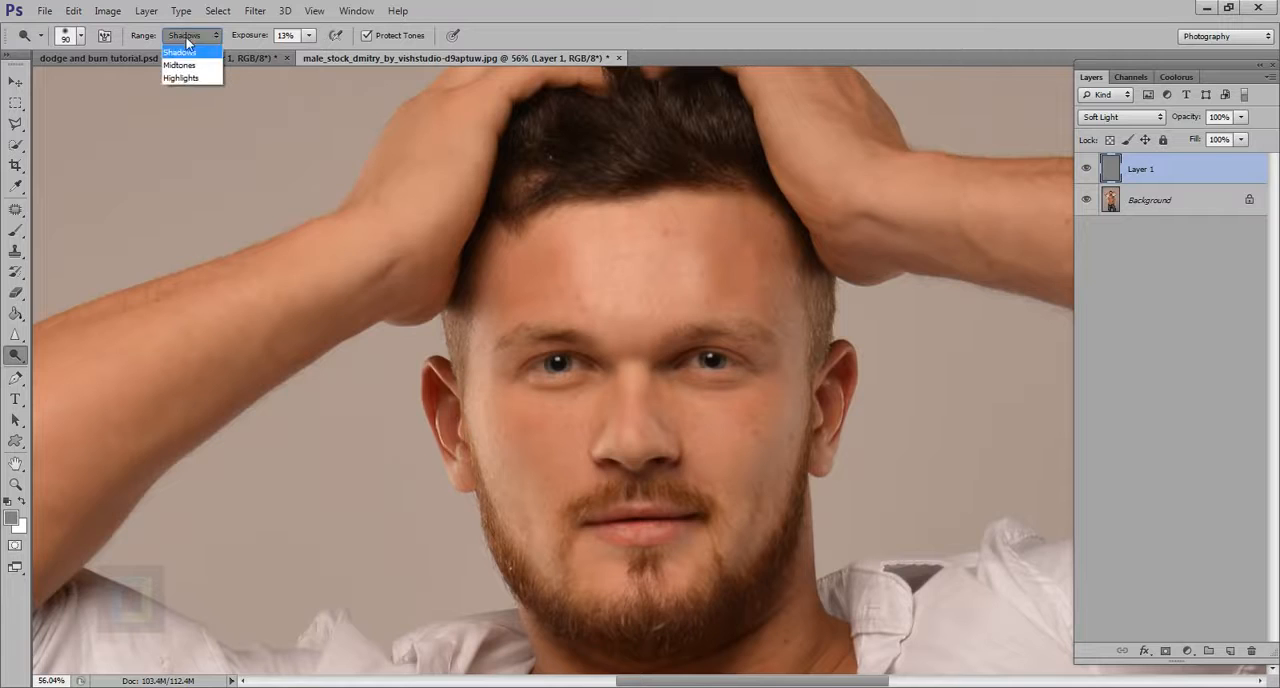
pyautogui.click(182, 61)
pyautogui.moveTo(812, 424)
pyautogui.mouseDown()
pyautogui.moveTo(776, 480)
pyautogui.moveTo(792, 445)
pyautogui.moveTo(772, 552)
pyautogui.moveTo(782, 503)
pyautogui.moveTo(747, 581)
pyautogui.moveTo(804, 470)
pyautogui.moveTo(751, 586)
pyautogui.moveTo(732, 445)
pyautogui.moveTo(742, 502)
pyautogui.moveTo(757, 444)
pyautogui.moveTo(722, 438)
pyautogui.moveTo(739, 481)
pyautogui.moveTo(761, 437)
pyautogui.moveTo(774, 452)
pyautogui.moveTo(762, 512)
pyautogui.moveTo(776, 454)
pyautogui.moveTo(764, 512)
pyautogui.mouseUp()
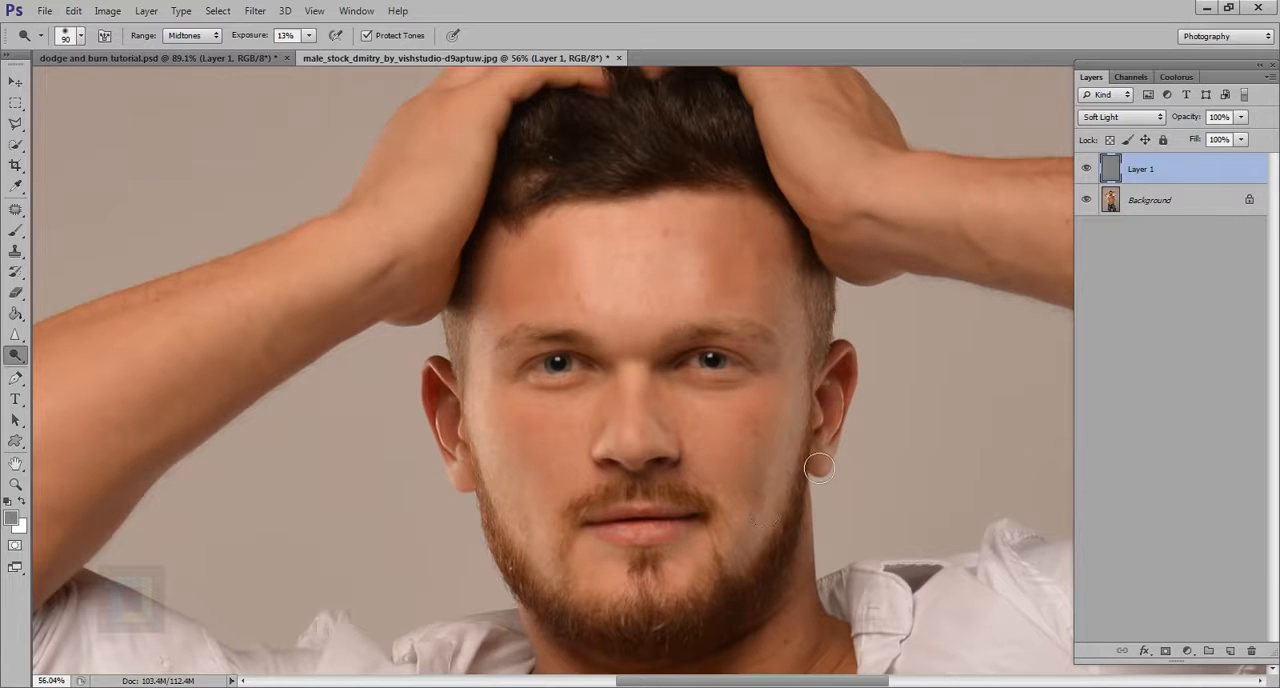
pyautogui.moveTo(818, 467)
pyautogui.mouseDown()
pyautogui.moveTo(750, 559)
pyautogui.moveTo(761, 520)
pyautogui.moveTo(774, 501)
pyautogui.moveTo(758, 573)
pyautogui.mouseUp()
pyautogui.scroll(-4, 758, 573)
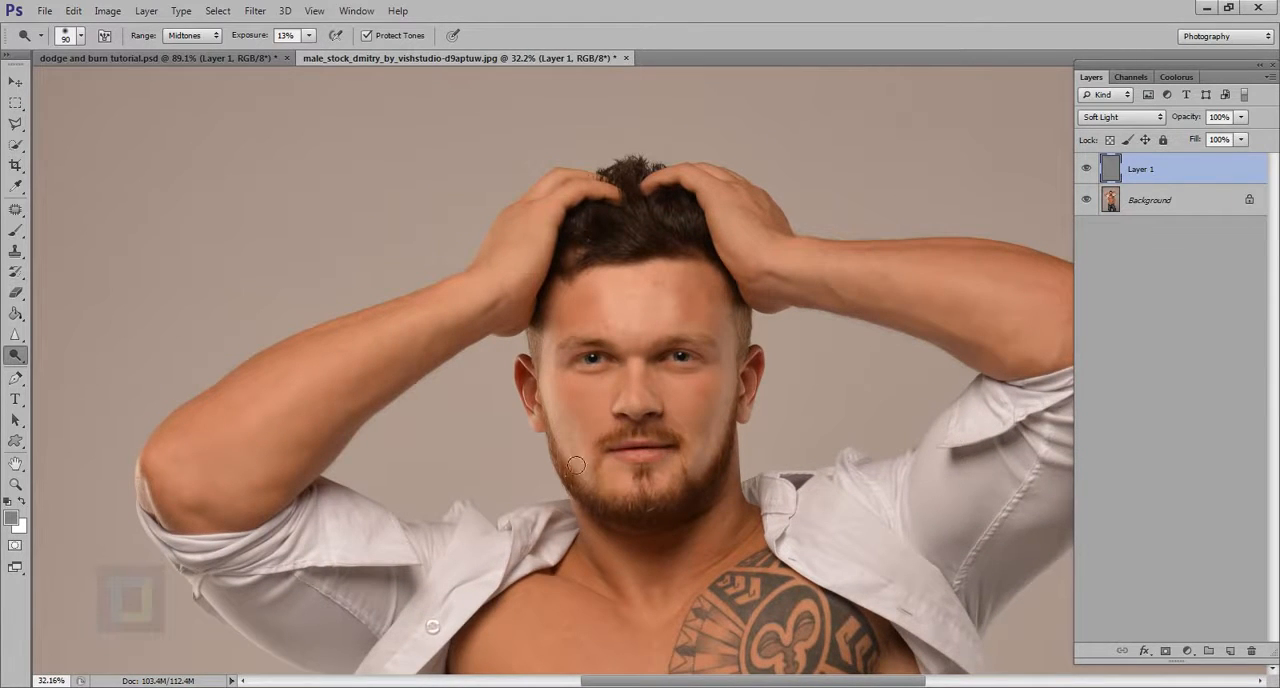
# Step: Compare the face and upper body with Layer 1 hidden and shown
pyautogui.click(1096, 173)
pyautogui.click(1096, 173)
pyautogui.scroll(2, 565, 408)
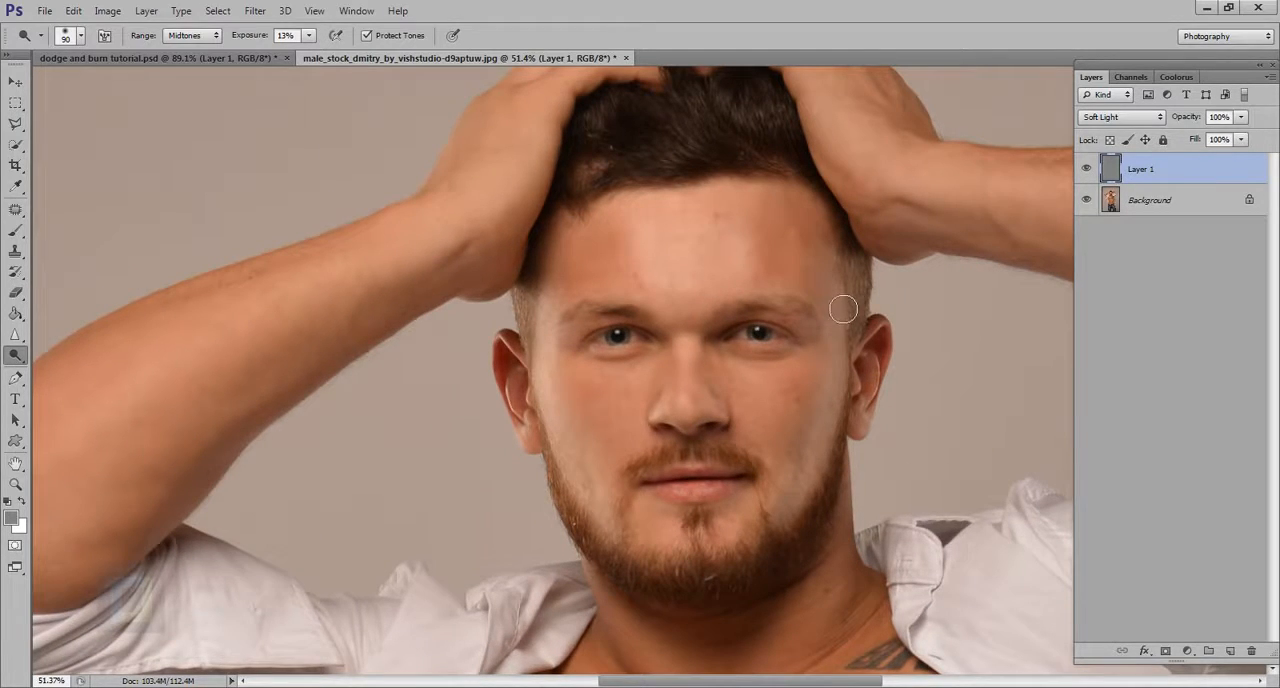
pyautogui.scroll(-3, 908, 457)
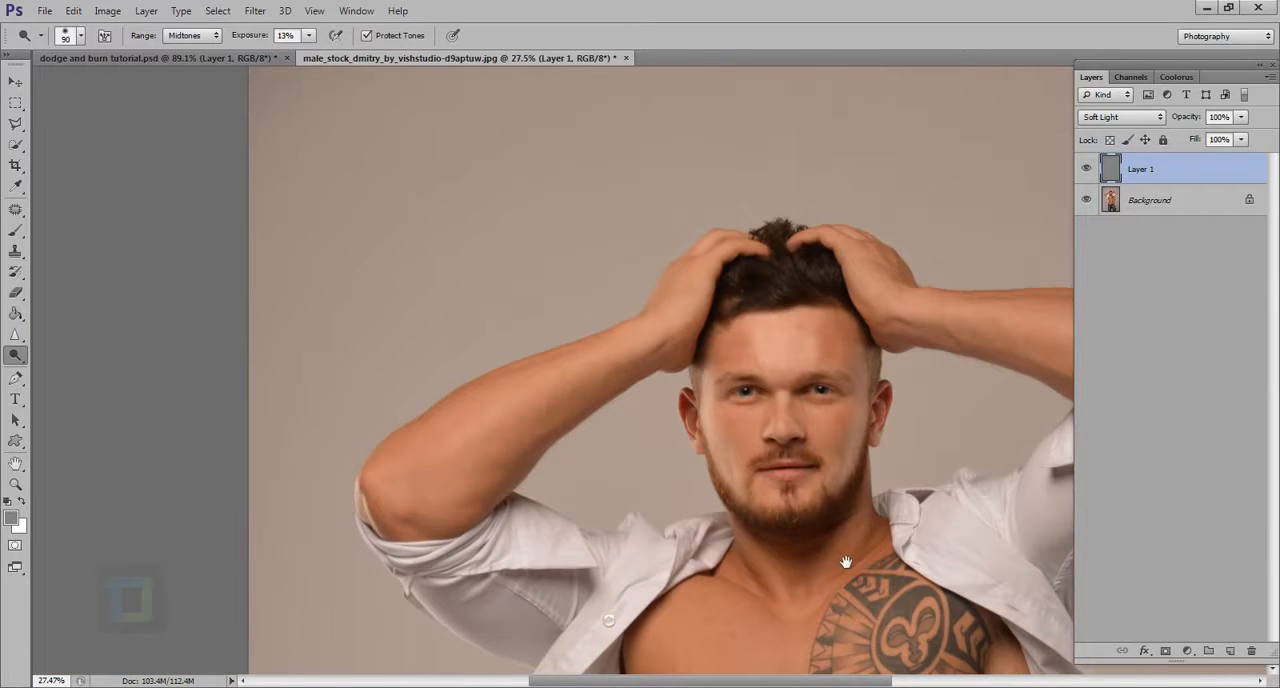
pyautogui.moveTo(846, 562); pyautogui.dragTo(739, 481)
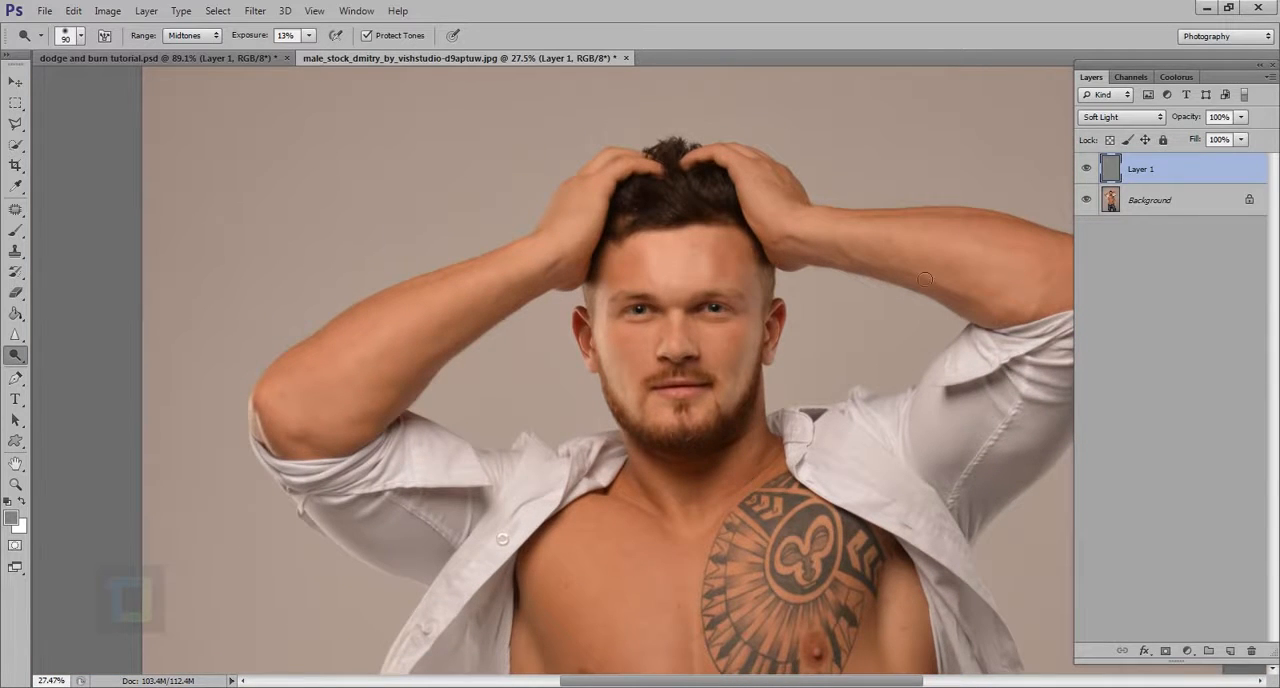
pyautogui.click(1087, 170)
pyautogui.click(1087, 170)
# Step: Dodge and burn the raised forearm on the image's left with a 100 px brush on Midtones
pyautogui.scroll(2, 721, 353)
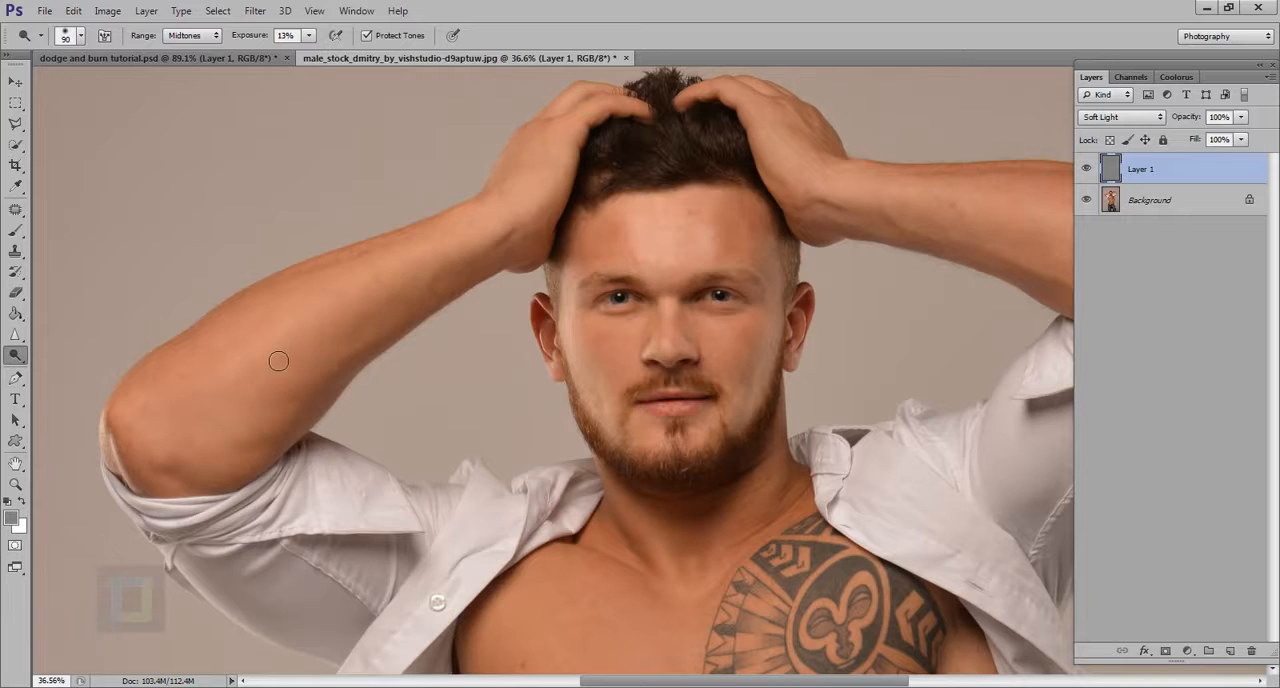
pyautogui.press(']')
pyautogui.press(']')
pyautogui.press(']')
pyautogui.moveTo(352, 338)
pyautogui.mouseDown()
pyautogui.moveTo(290, 365)
pyautogui.moveTo(367, 308)
pyautogui.moveTo(303, 366)
pyautogui.moveTo(461, 270)
pyautogui.moveTo(199, 407)
pyautogui.moveTo(418, 361)
pyautogui.mouseUp()
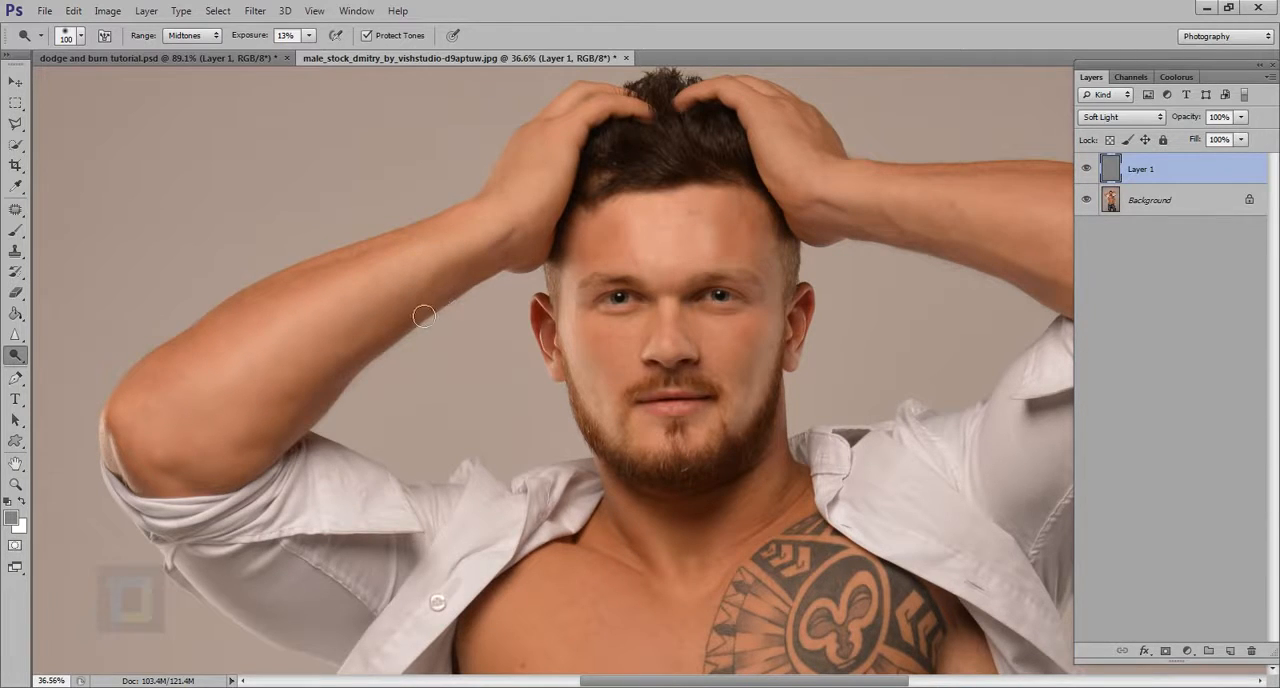
# Step: Dodge and burn the raised forearm on the image's right, finishing with a 125 px brush
pyautogui.moveTo(836, 259); pyautogui.dragTo(505, 318)
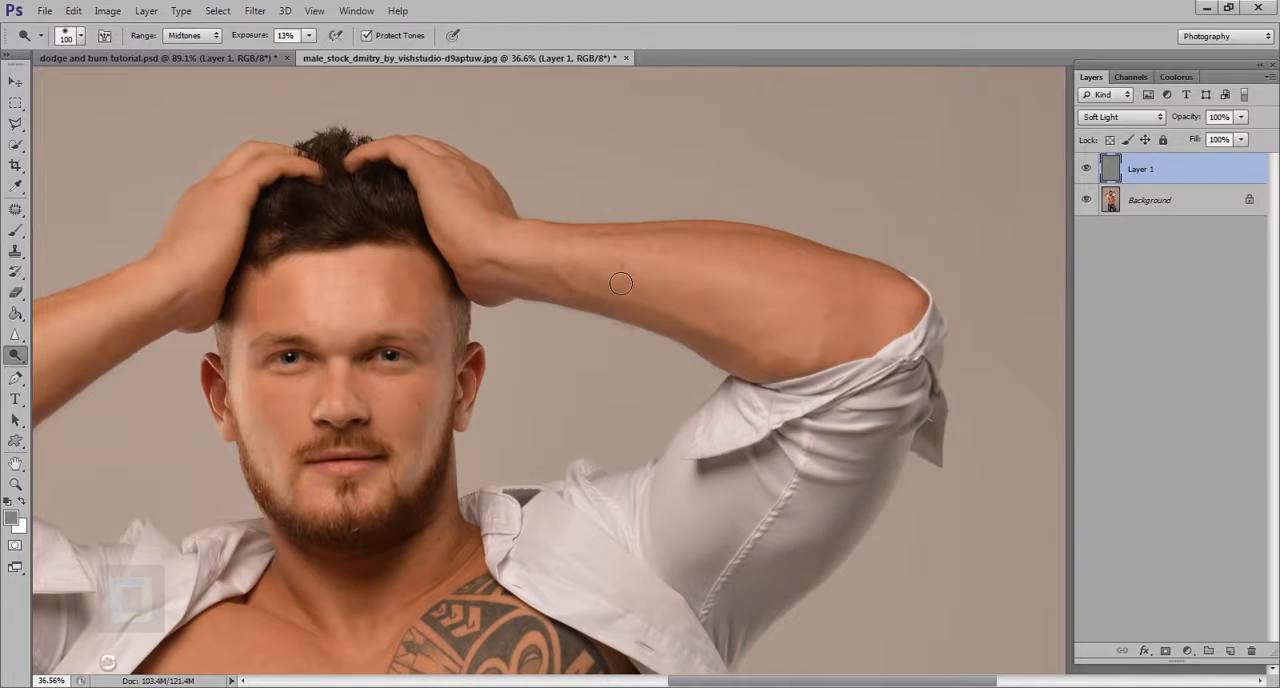
pyautogui.press(']')
pyautogui.press(']')
pyautogui.press(']')
pyautogui.press(']')
pyautogui.moveTo(600, 276)
pyautogui.mouseDown()
pyautogui.moveTo(820, 289)
pyautogui.moveTo(671, 287)
pyautogui.moveTo(881, 352)
pyautogui.moveTo(681, 278)
pyautogui.moveTo(837, 320)
pyautogui.mouseUp()
pyautogui.press('[')
pyautogui.press('[')
pyautogui.press('[')
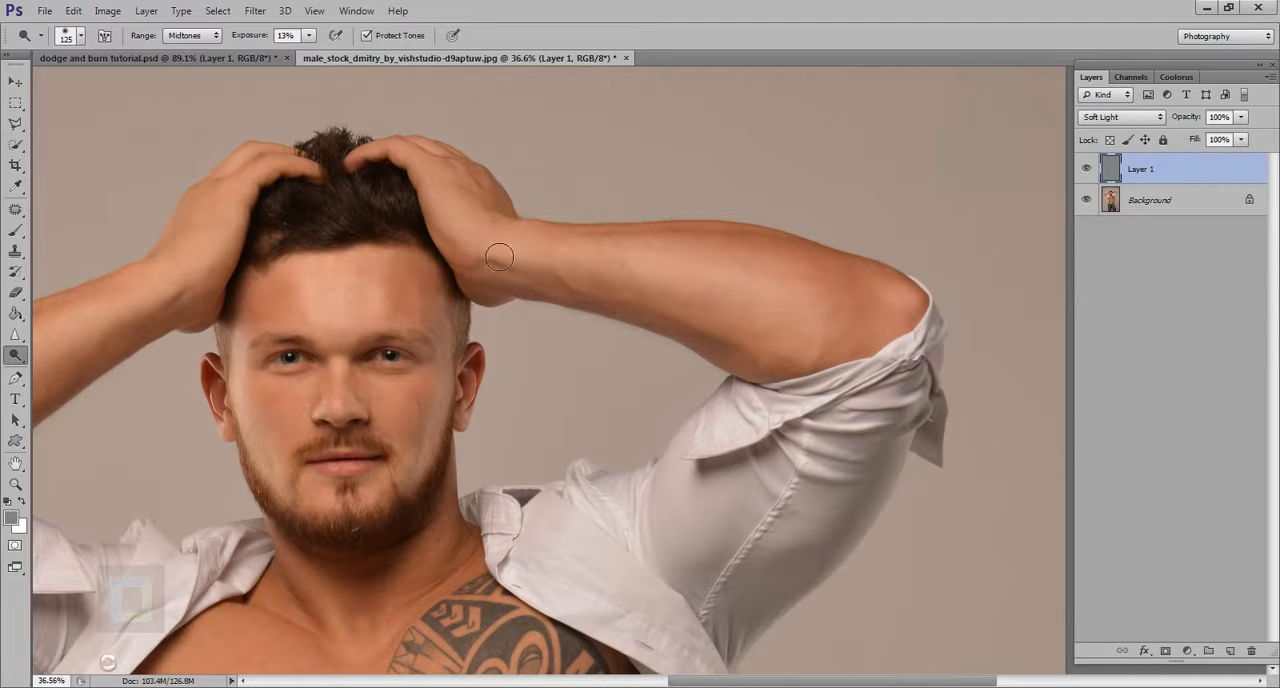
# Step: Dodge highlights into the hair above the forehead with a 70 px brush
pyautogui.moveTo(310, 242); pyautogui.dragTo(414, 248)
pyautogui.press('[')
pyautogui.press('[')
pyautogui.press('[')
pyautogui.press('[')
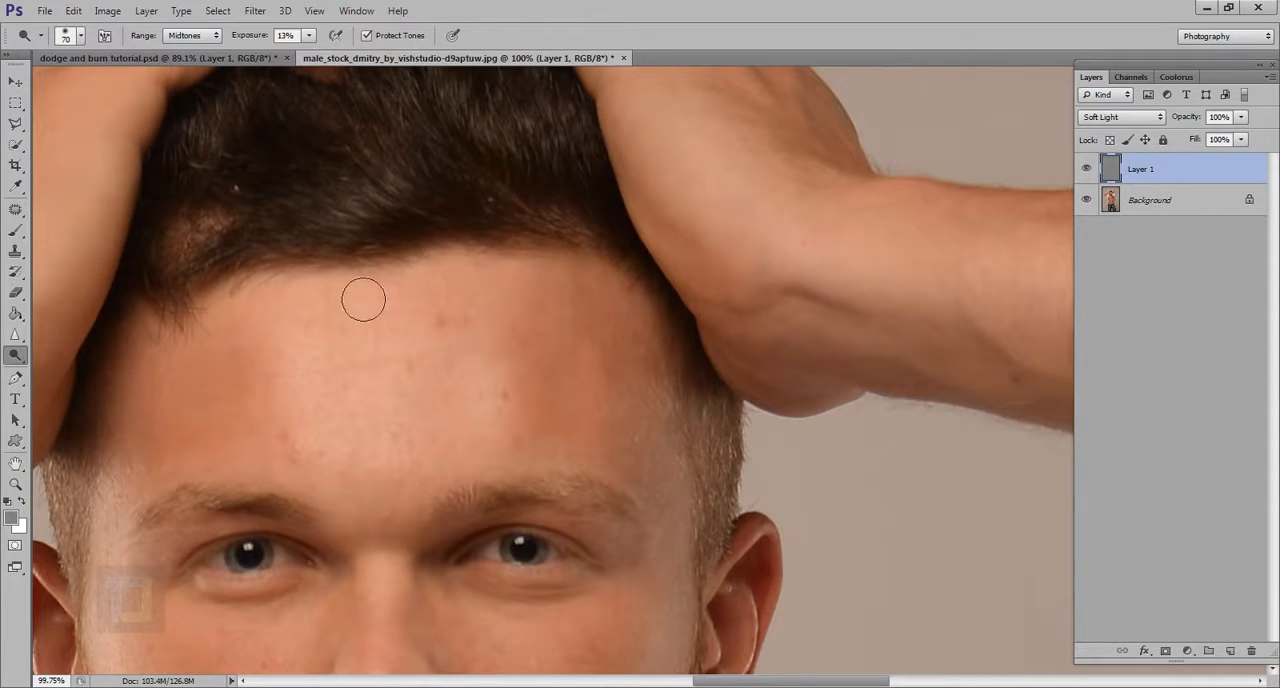
pyautogui.scroll(3, 363, 297)
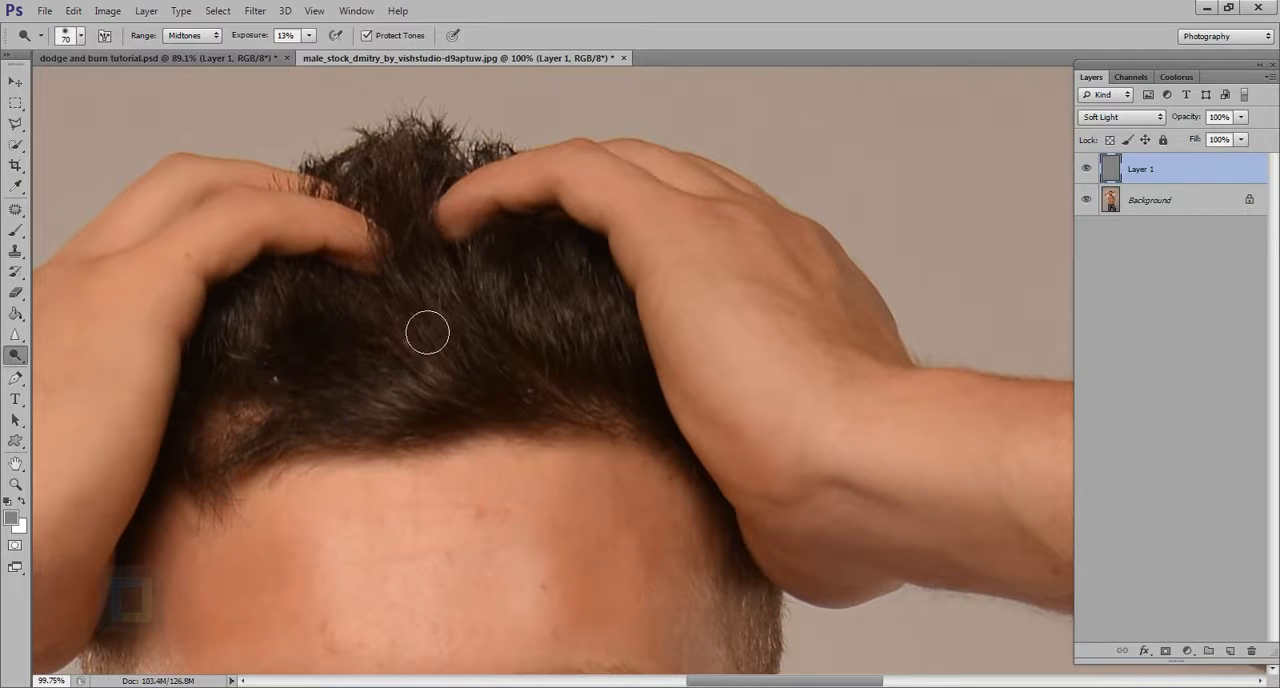
pyautogui.scroll(-5, 478, 318)
# Step: Compare the whole upper body with the dodge and burn layer hidden and shown
pyautogui.scroll(-3, 571, 403)
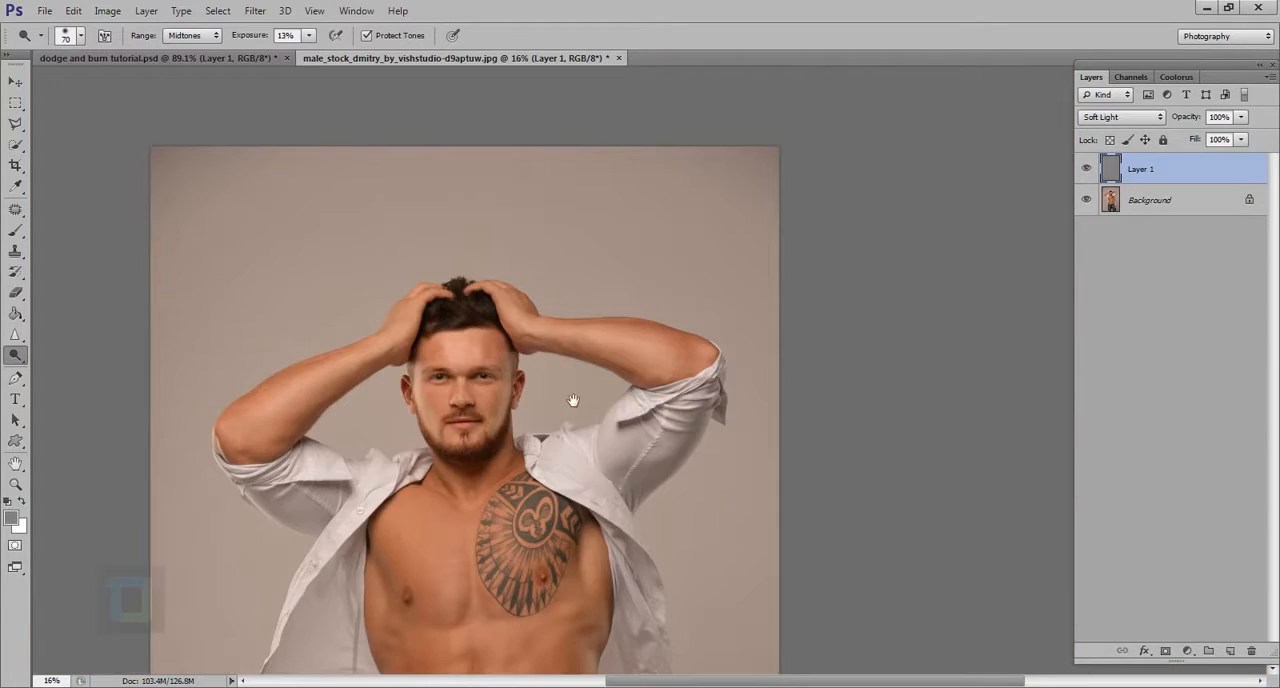
pyautogui.scroll(2, 597, 357)
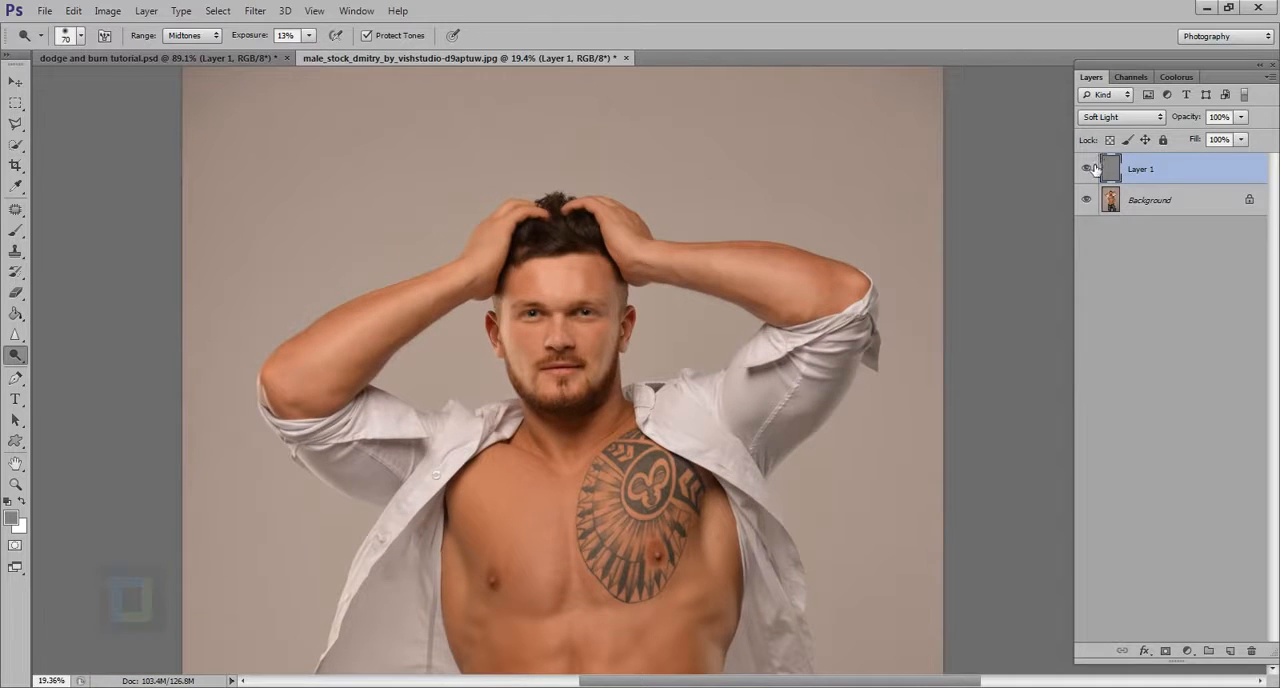
pyautogui.click(1088, 169)
pyautogui.click(1088, 170)
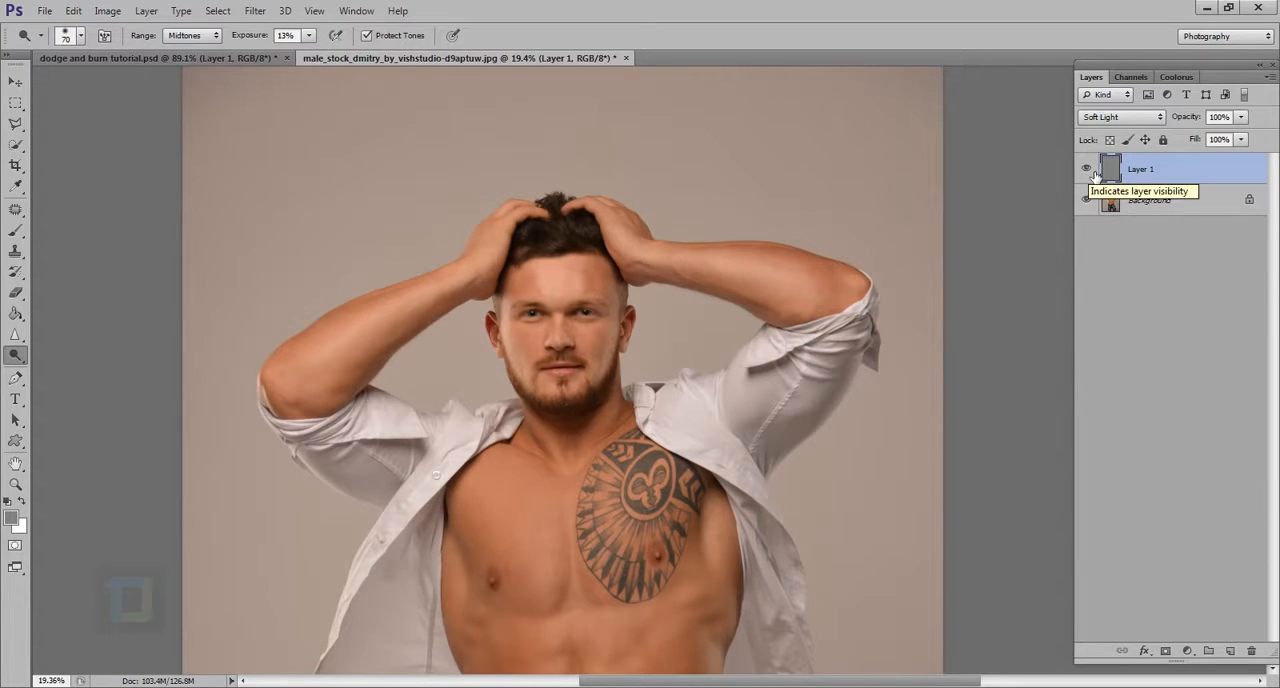
pyautogui.click(1092, 173)
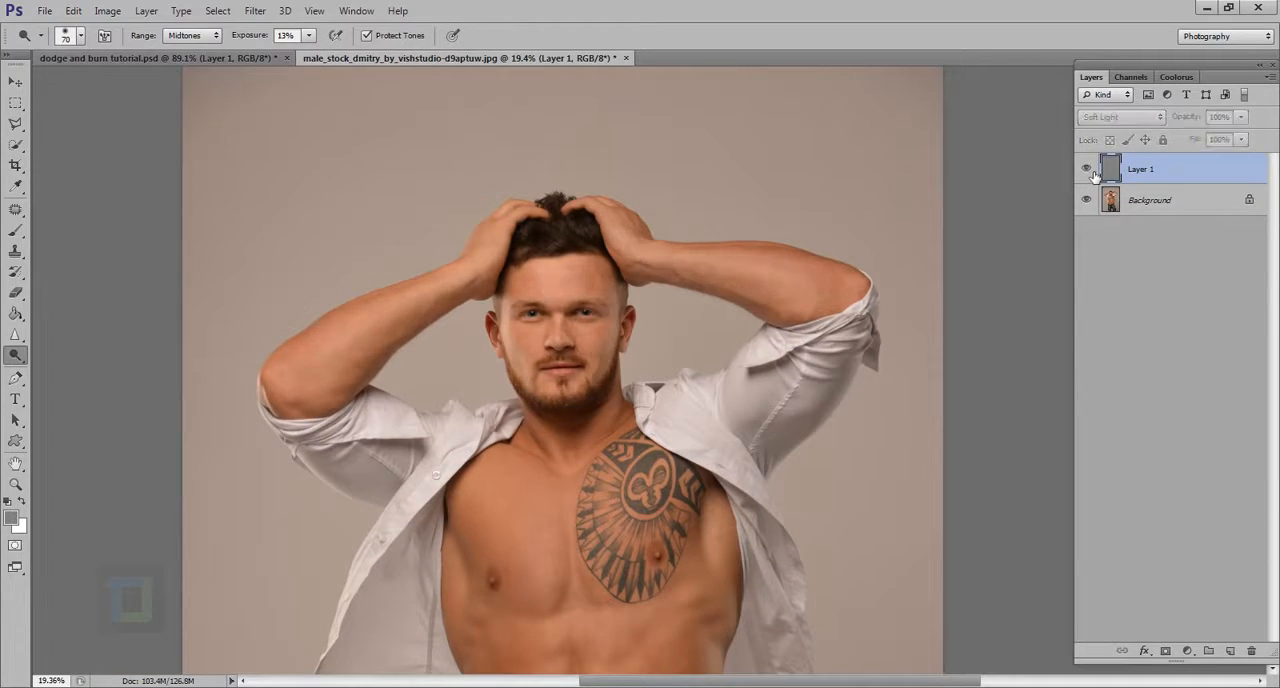
pyautogui.click(1092, 173)
# Step: Examine the torso and the full figure for areas to dodge and burn, and enlarge the brush to 125 px
pyautogui.moveTo(798, 529); pyautogui.dragTo(760, 199)
pyautogui.scroll(3, 625, 286)
pyautogui.scroll(-5, 625, 283)
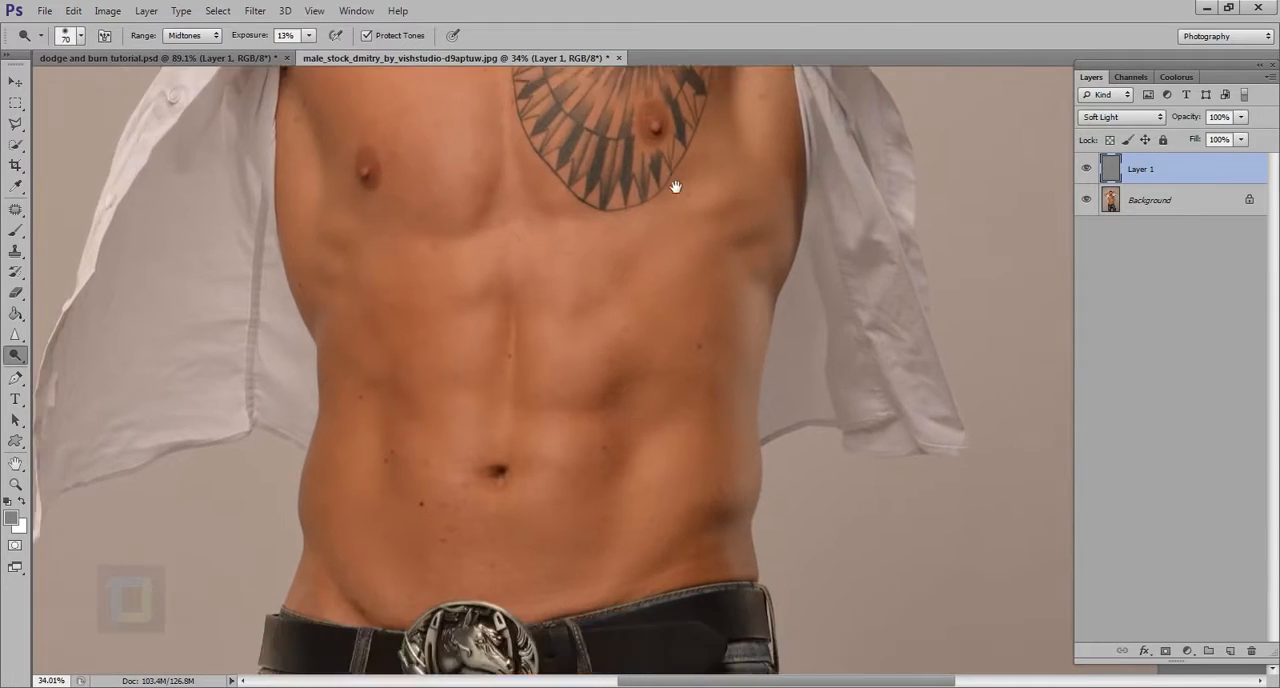
pyautogui.scroll(-2, 548, 410)
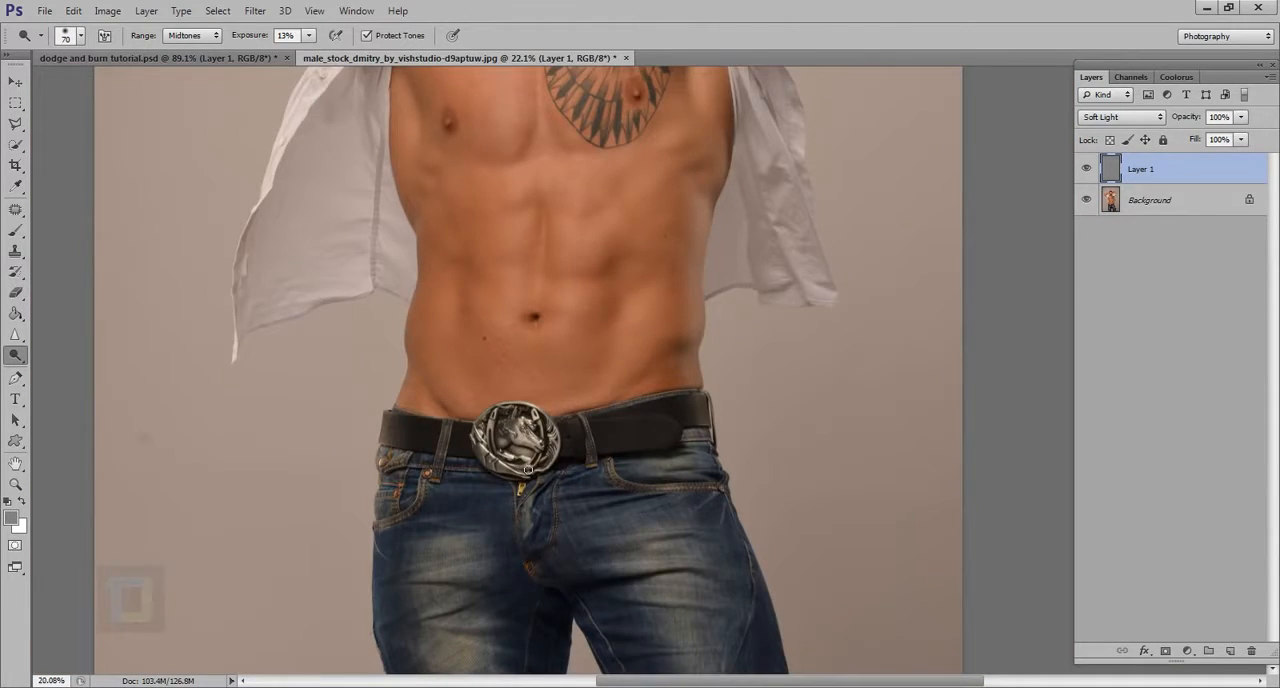
pyautogui.scroll(-2, 527, 469)
pyautogui.scroll(-1, 648, 567)
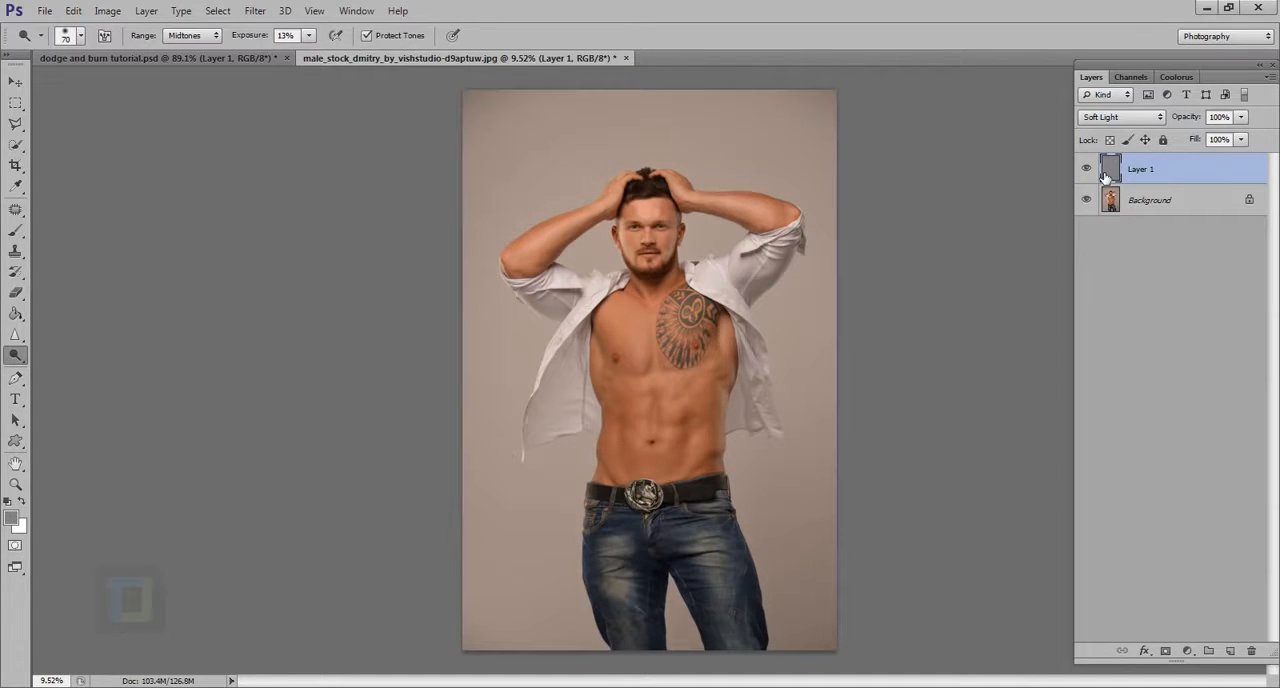
pyautogui.scroll(2, 689, 396)
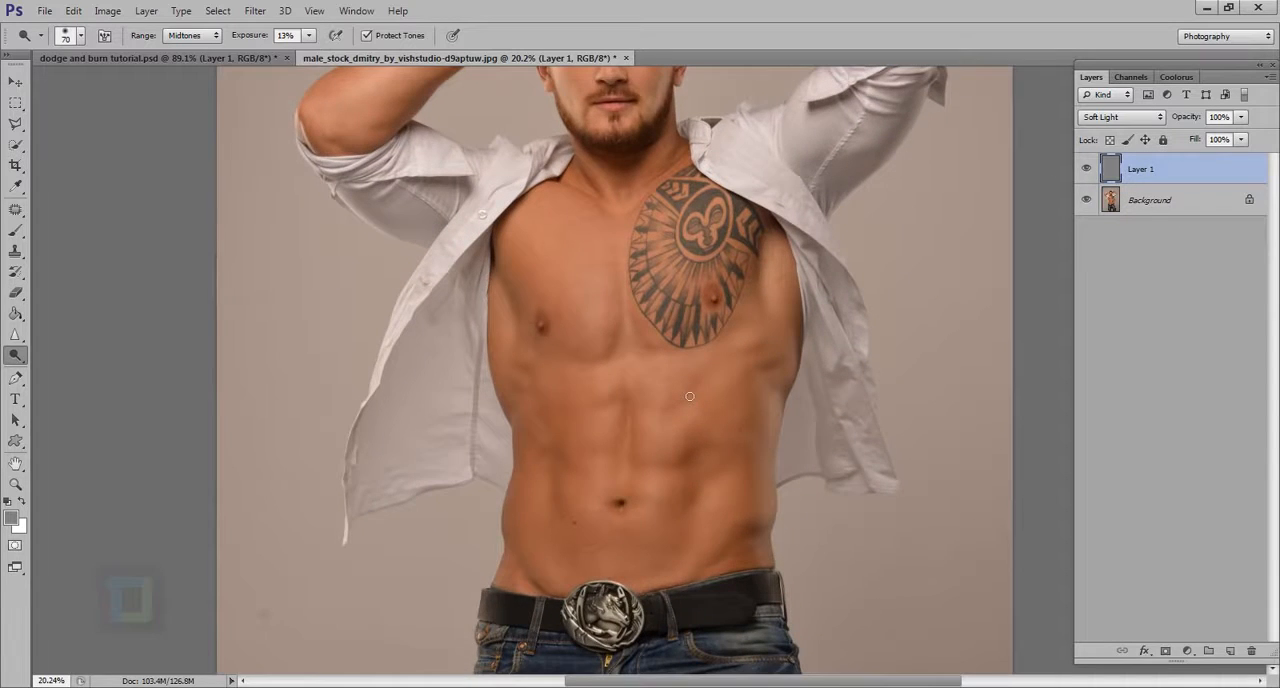
pyautogui.scroll(1, 587, 321)
pyautogui.scroll(-1, 588, 323)
pyautogui.press(']')
pyautogui.press(']')
pyautogui.press(']')
pyautogui.press(']')
pyautogui.press(']')
pyautogui.press(']')
pyautogui.press(']')
pyautogui.press(']')
pyautogui.press(']')
pyautogui.press(']')
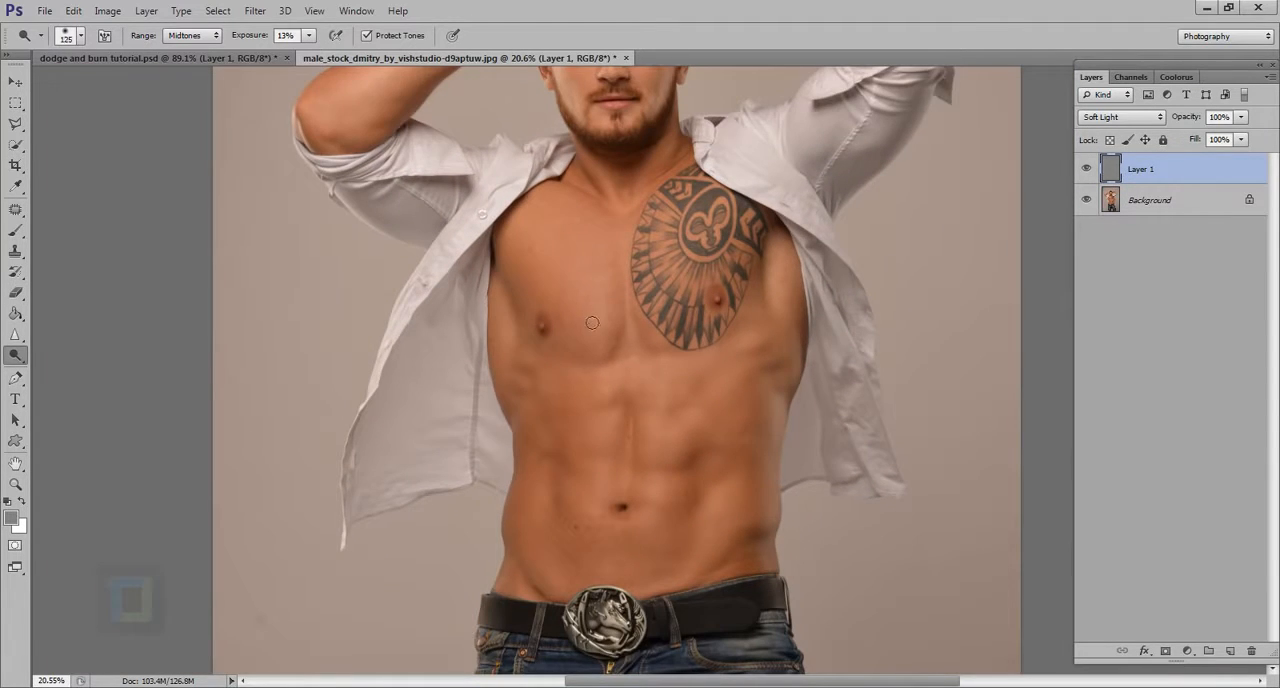
pyautogui.scroll(1, 590, 325)
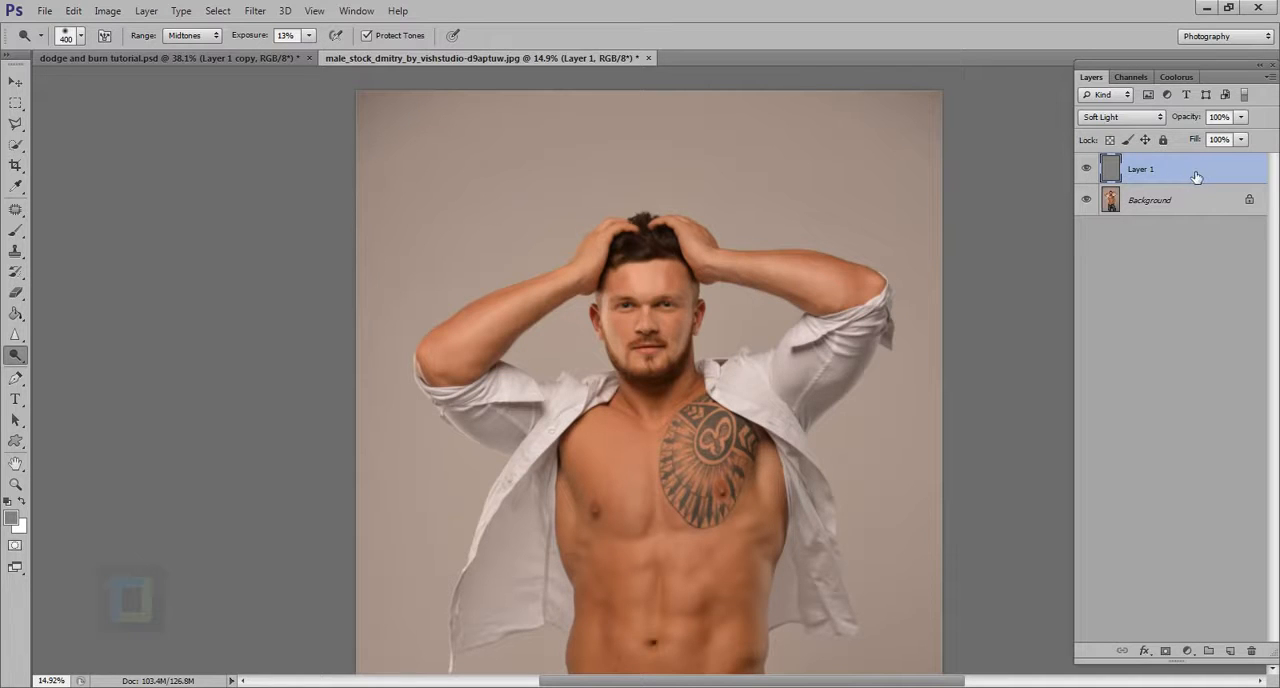
# Step: Duplicate the gray Layer 1 to strengthen the dodge and burn effect
pyautogui.moveTo(1197, 176)
pyautogui.mouseDown()
pyautogui.moveTo(1189, 349)
pyautogui.moveTo(1189, 183)
pyautogui.mouseUp()
pyautogui.hotkey('ctrl', 'j')
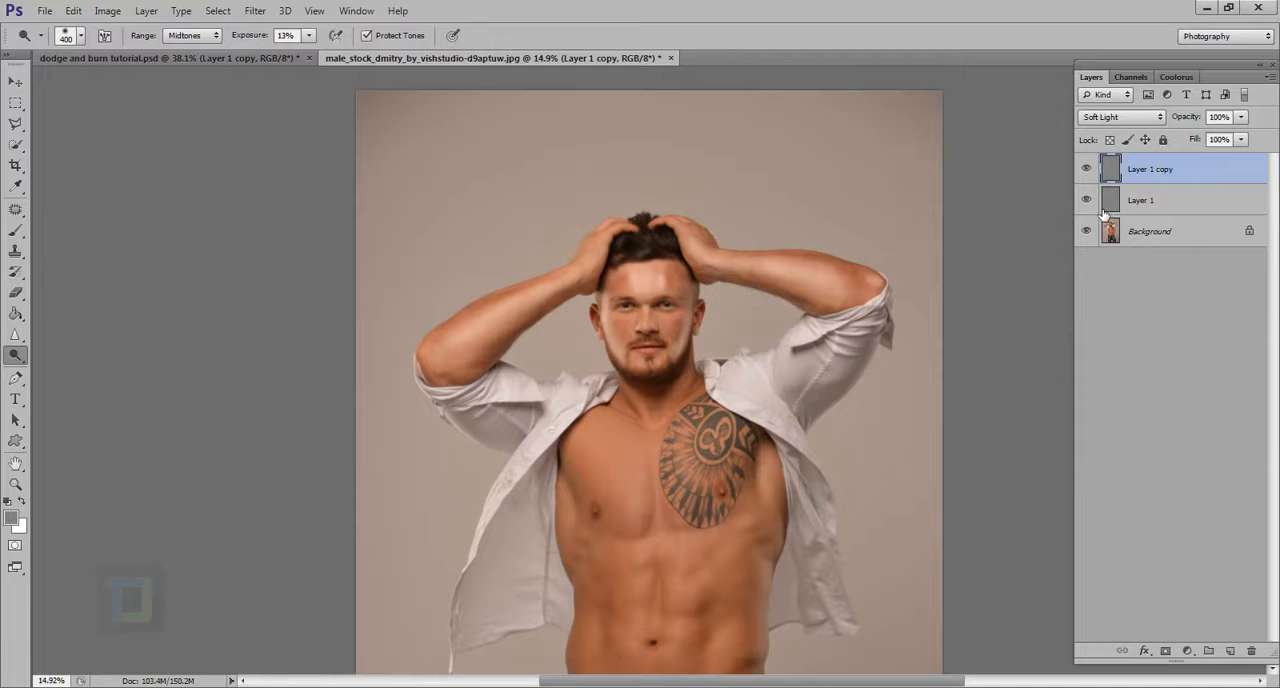
pyautogui.scroll(5, 575, 272)
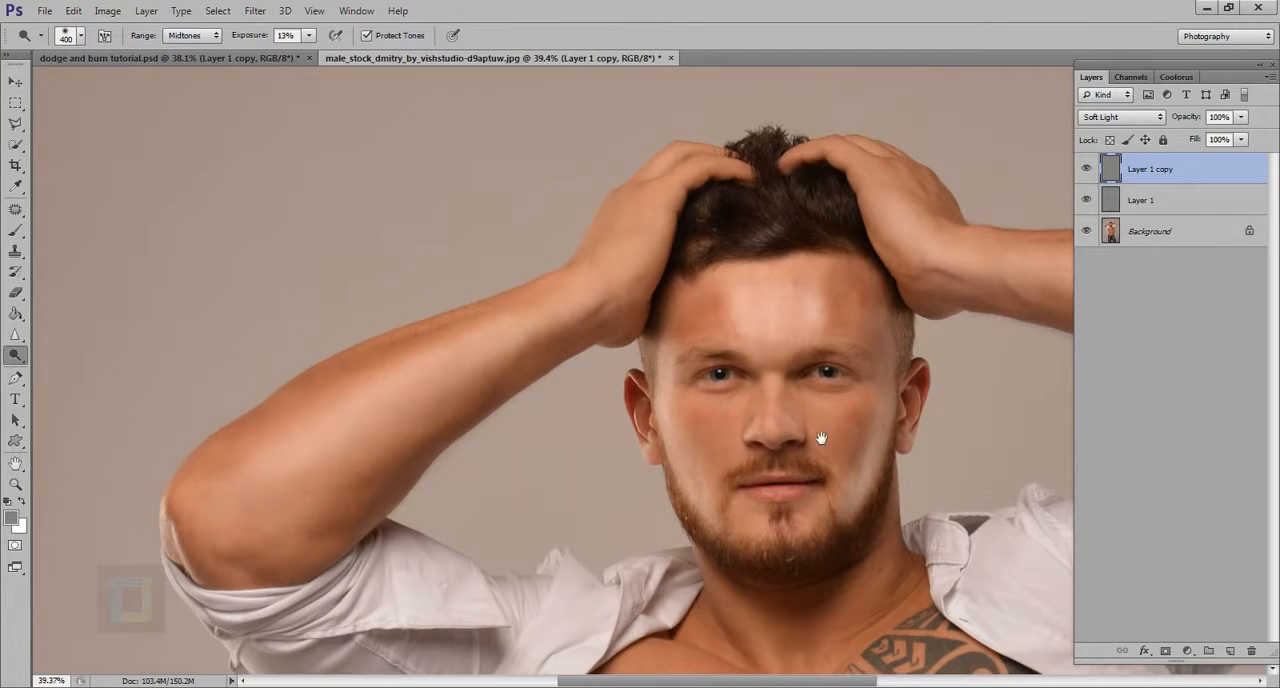
# Step: Select the Brush tool and lower the opacity of Layer 1 copy to 68% to soften the duplicated effect
pyautogui.moveTo(822, 440); pyautogui.dragTo(722, 396)
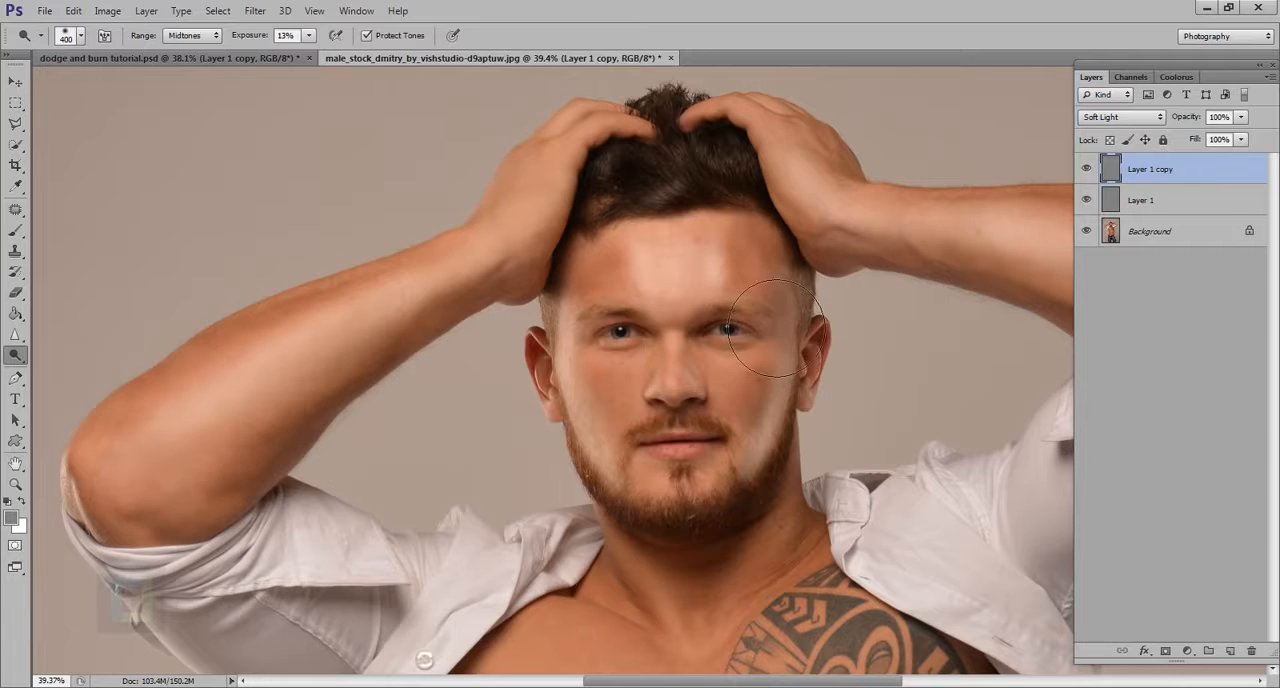
pyautogui.click(12, 231)
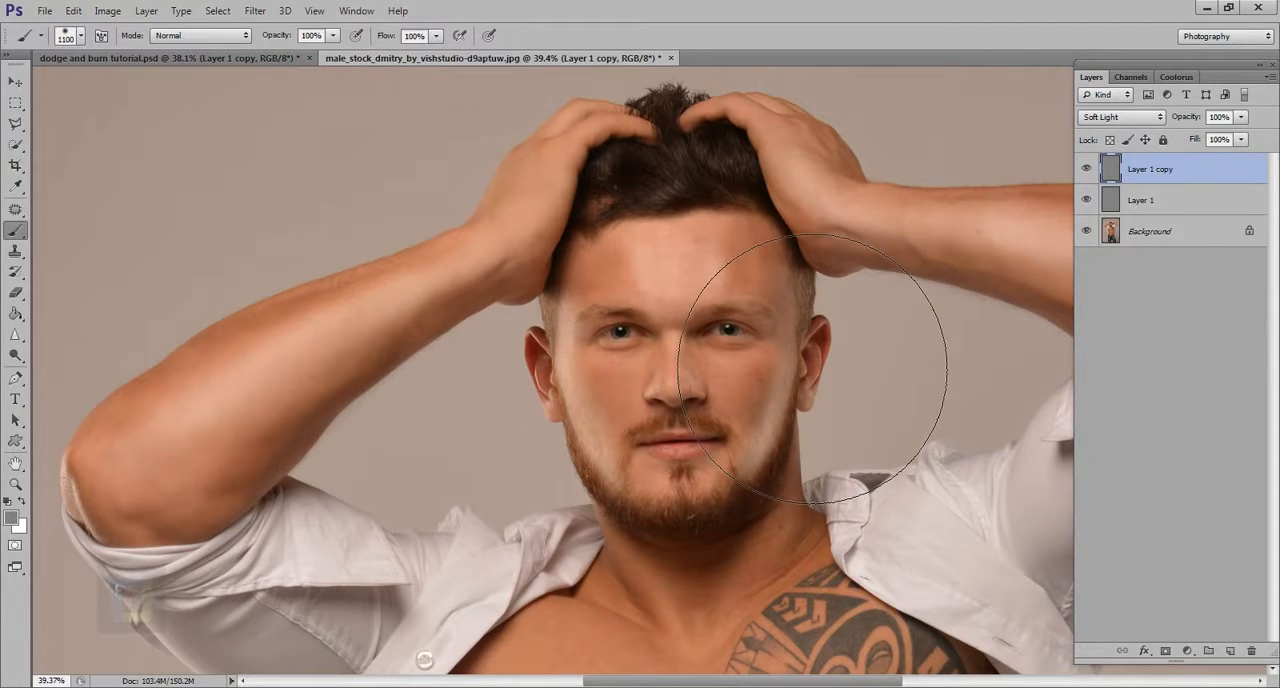
pyautogui.scroll(-2, 985, 420)
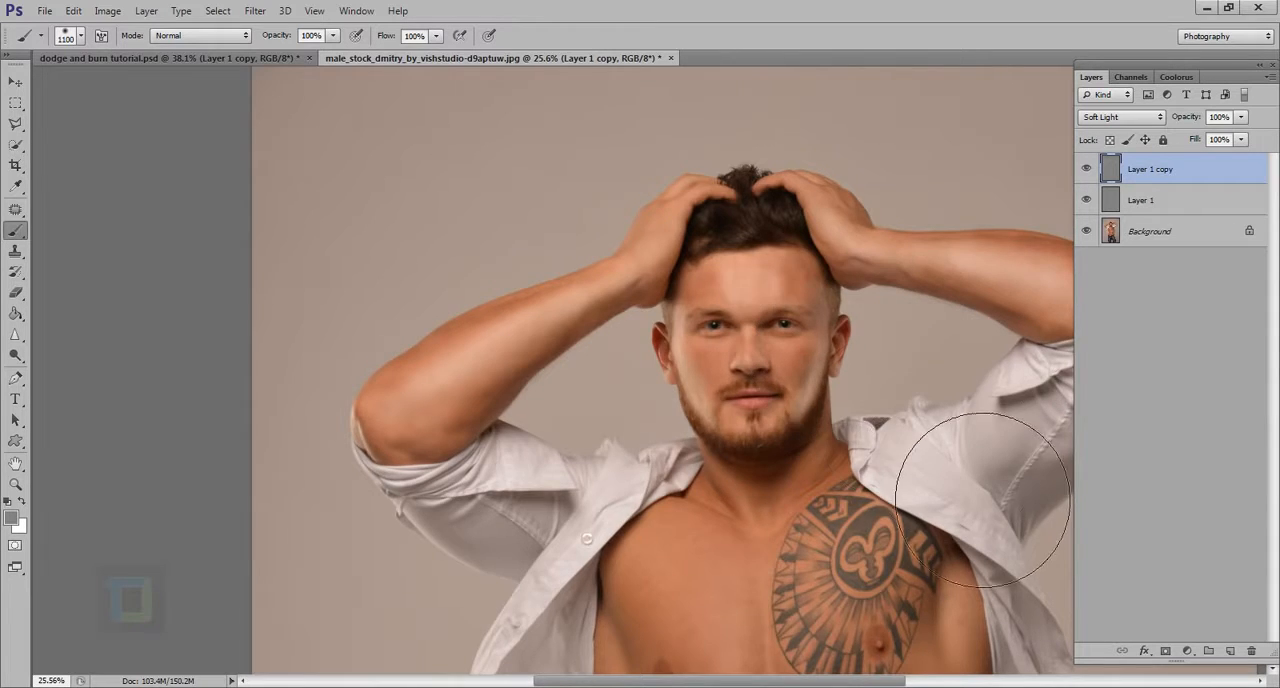
pyautogui.scroll(-3, 940, 500)
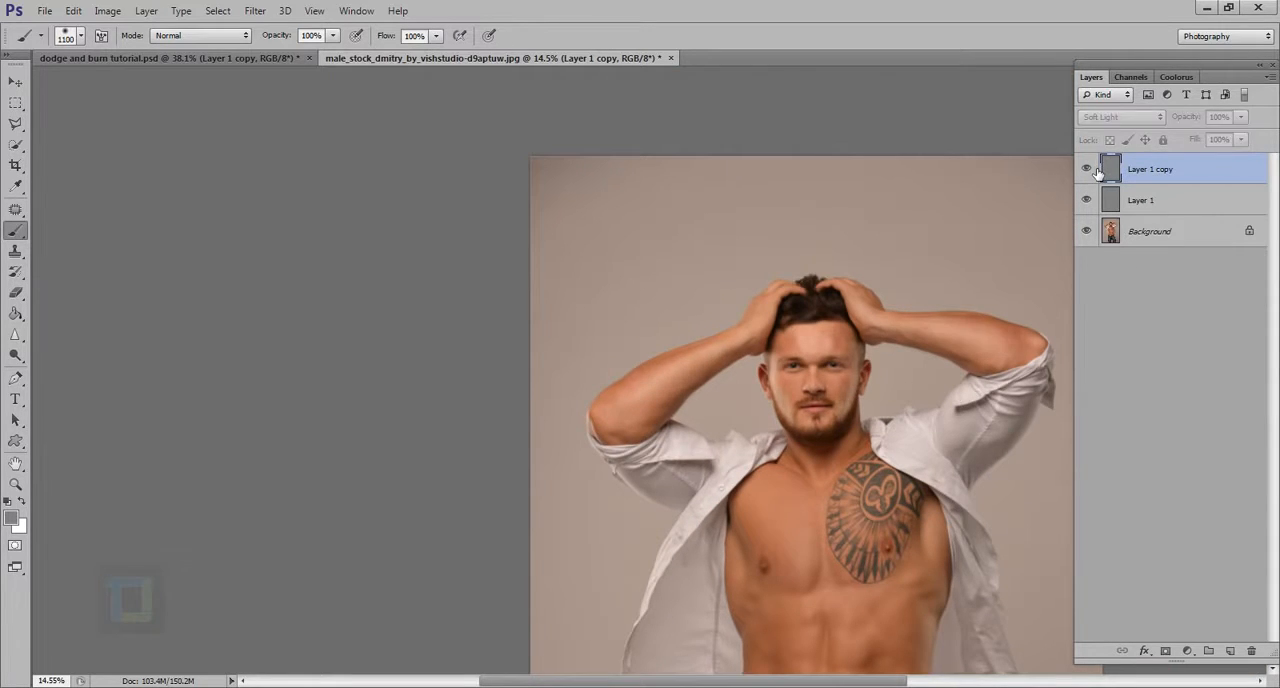
pyautogui.moveTo(1200, 118); pyautogui.dragTo(1168, 121)
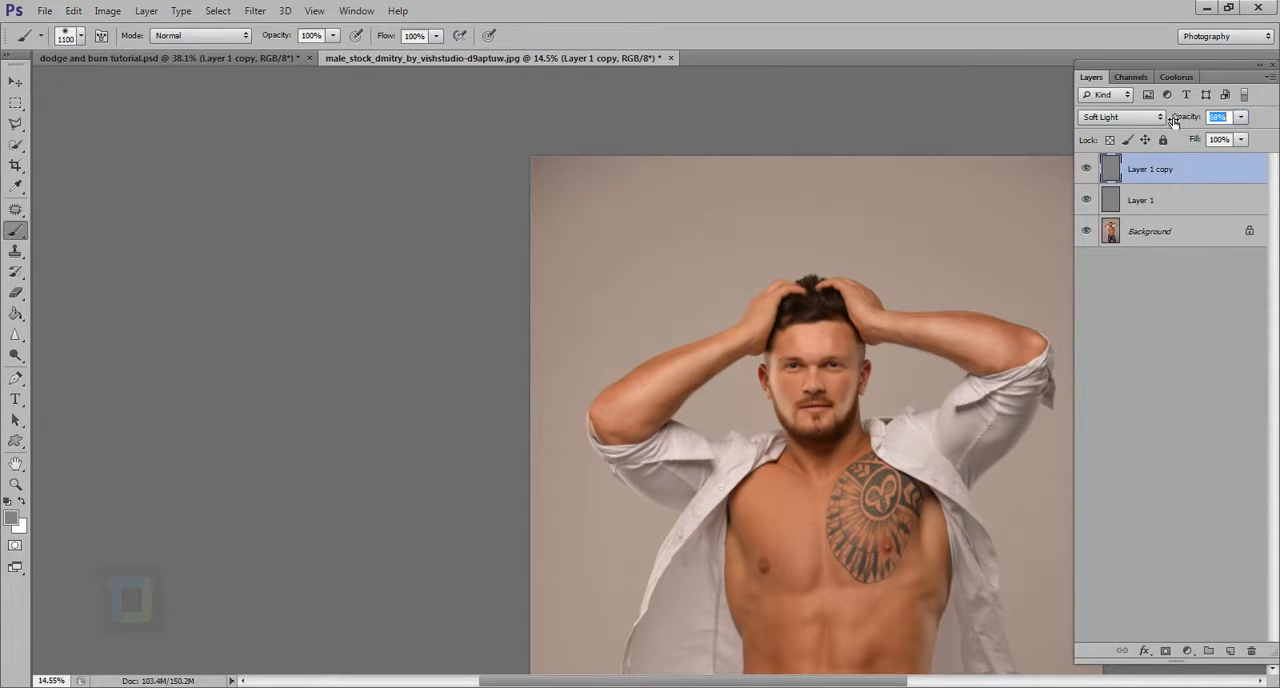
pyautogui.moveTo(881, 538); pyautogui.dragTo(833, 513)
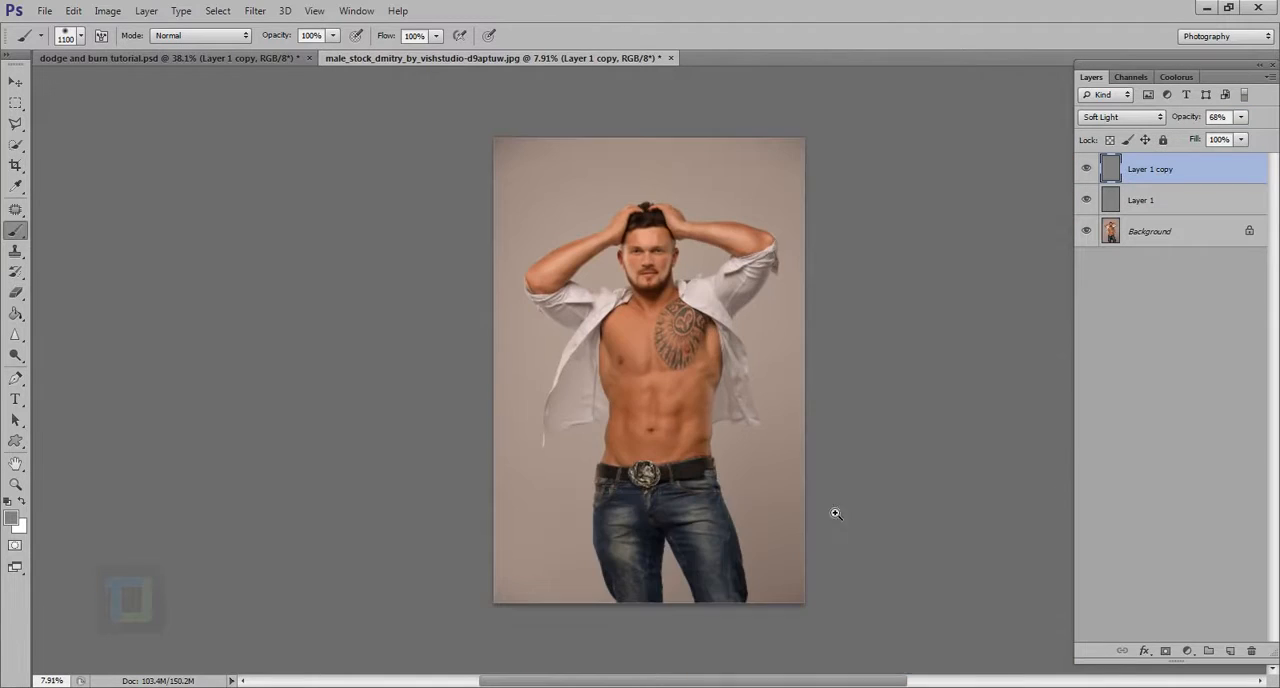
# Step: Examine the torso, jeans and full figure, reduce the brush to 800 px and select Layer 1
pyautogui.moveTo(646, 336); pyautogui.dragTo(680, 337)
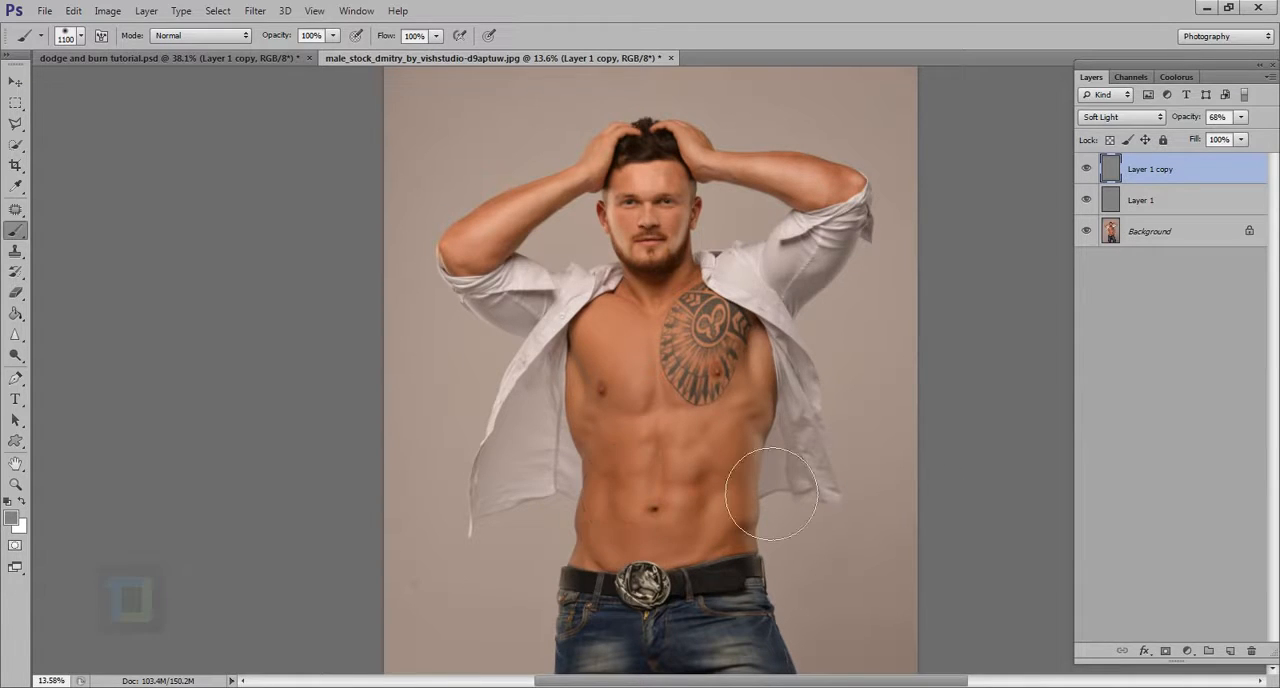
pyautogui.moveTo(774, 489); pyautogui.dragTo(747, 471)
pyautogui.moveTo(720, 614); pyautogui.dragTo(749, 637)
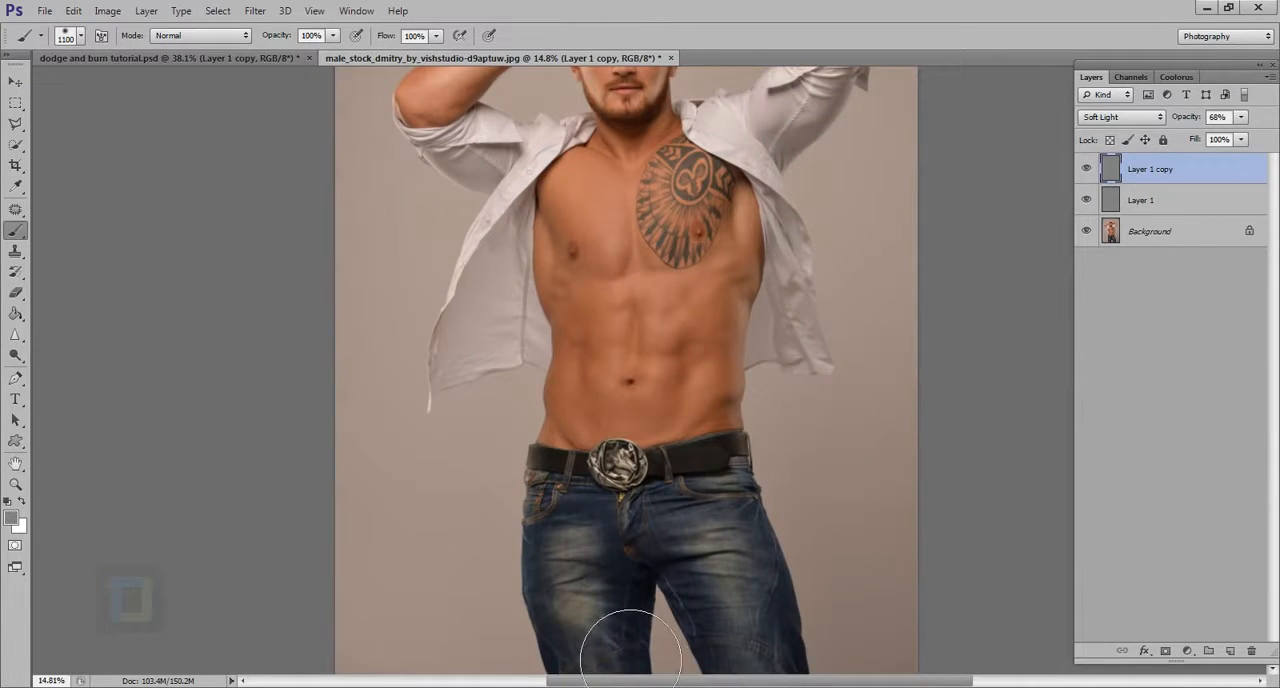
pyautogui.press('[')
pyautogui.press('[')
pyautogui.press('[')
pyautogui.click(1196, 206)
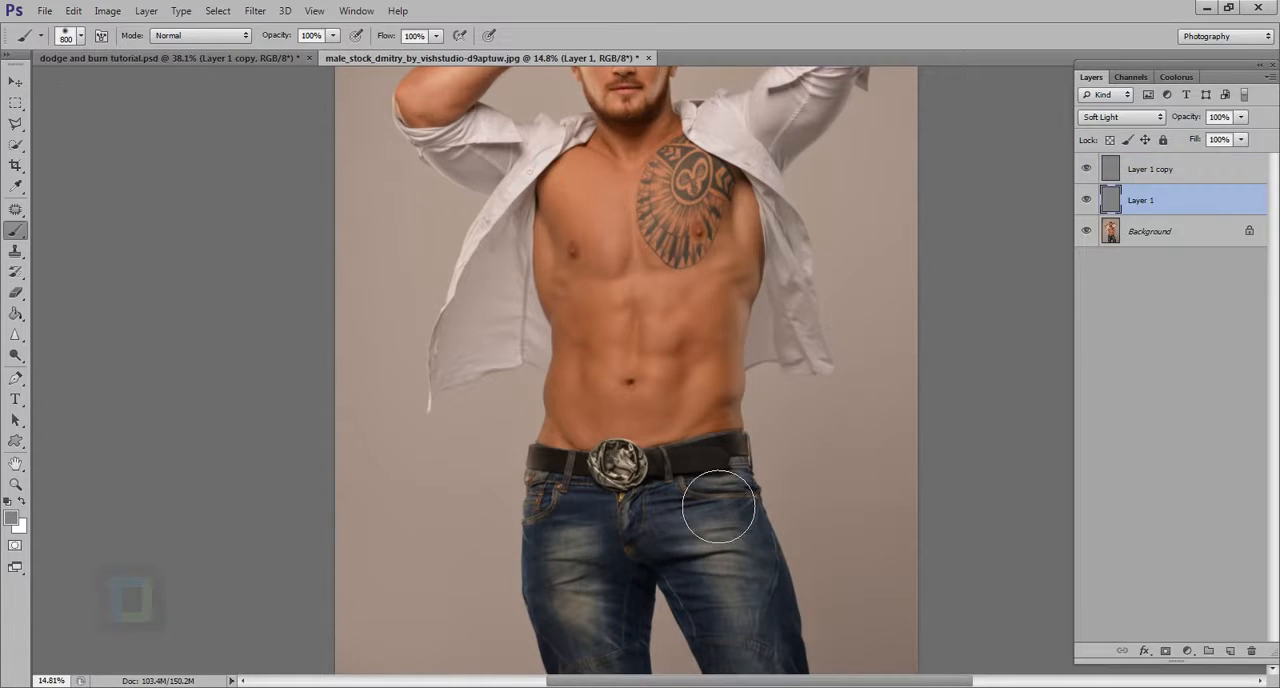
pyautogui.moveTo(725, 506); pyautogui.dragTo(704, 492)
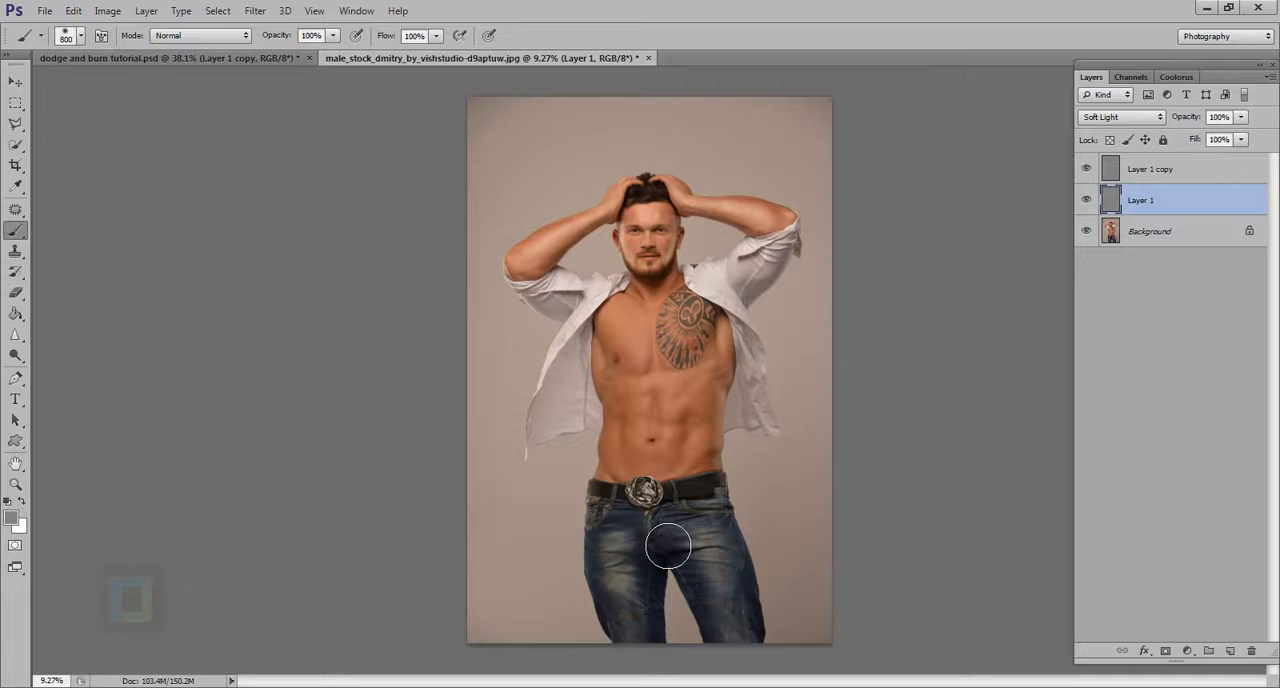
# Step: In dodge and burn tutorial.psd, hide Layer 1 copy and set the blend mode of Layer 1 to Normal
pyautogui.click(249, 56)
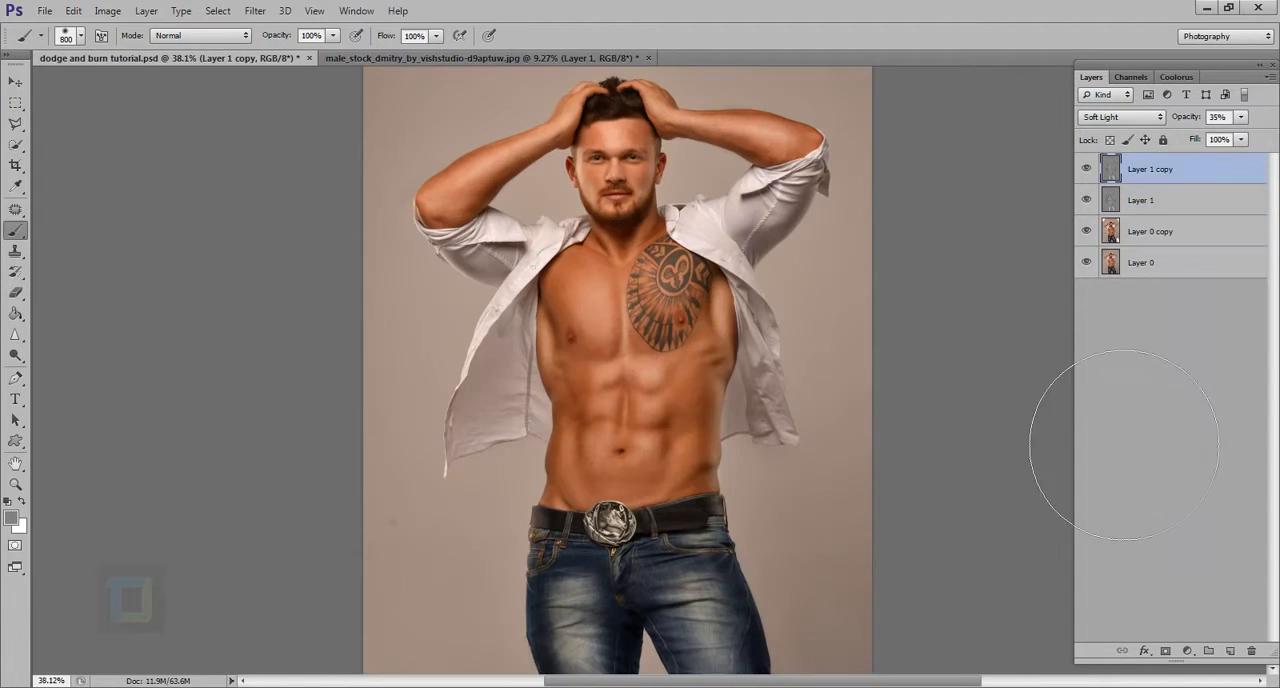
pyautogui.click(1086, 169)
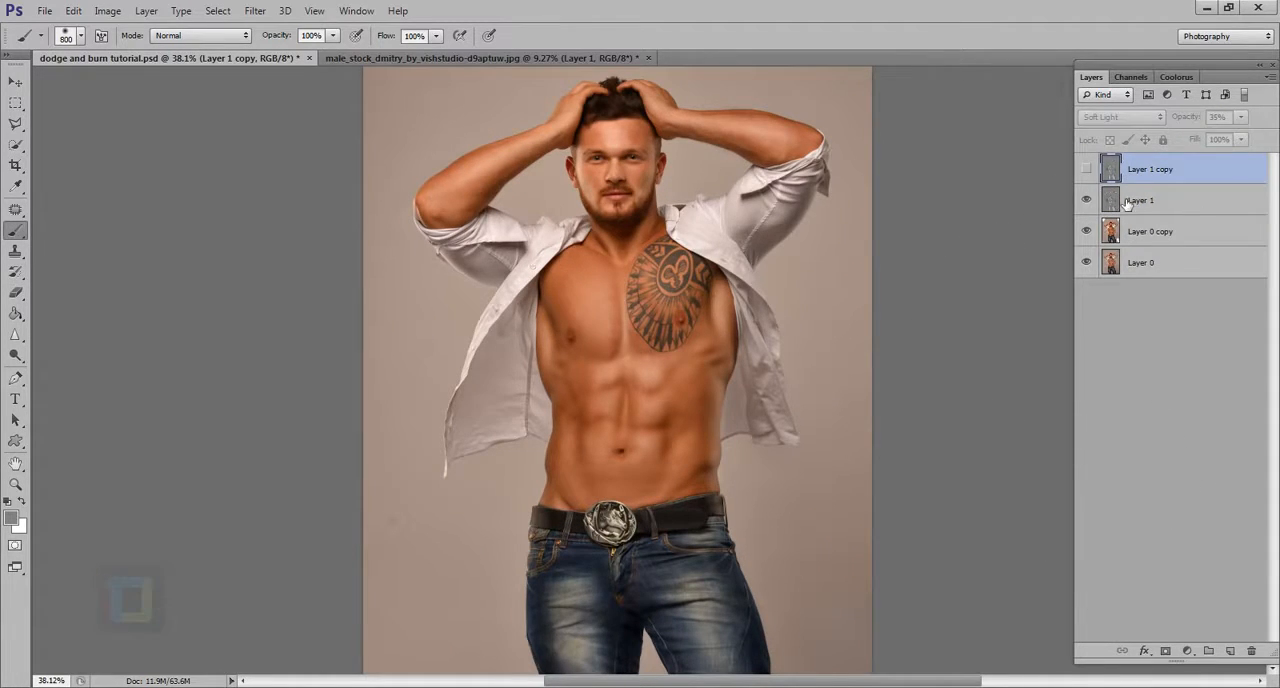
pyautogui.click(1128, 201)
pyautogui.click(1120, 116)
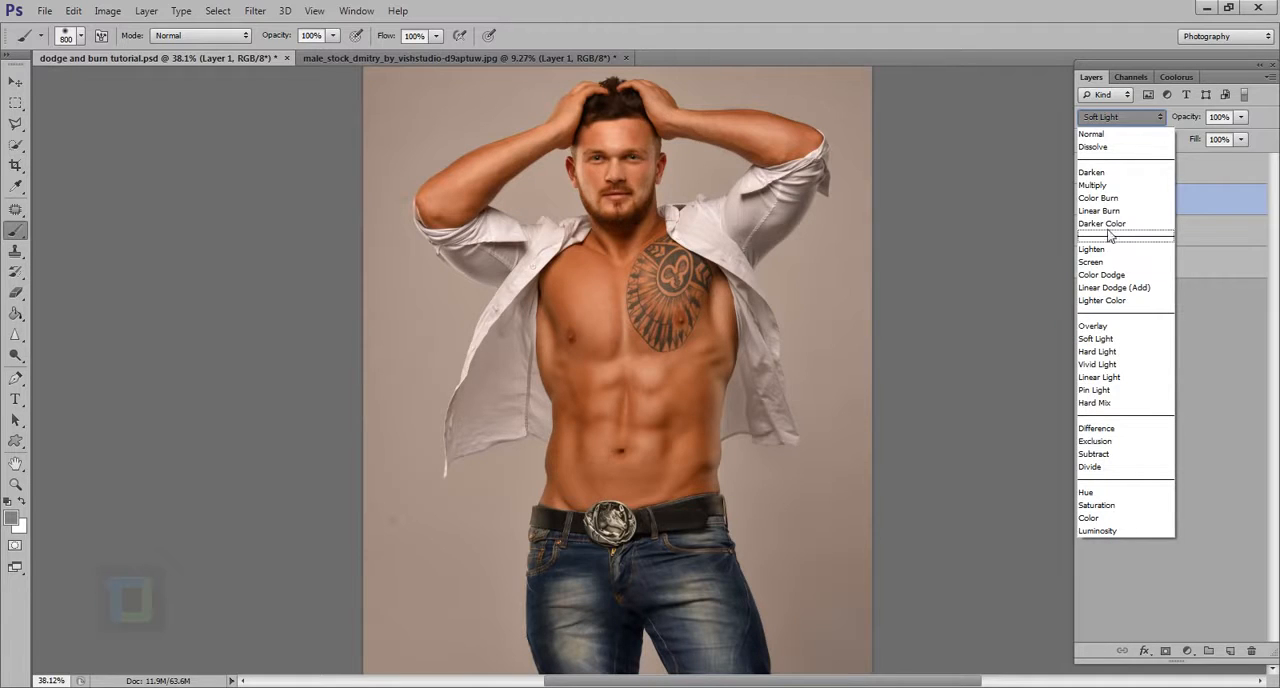
pyautogui.click(1118, 133)
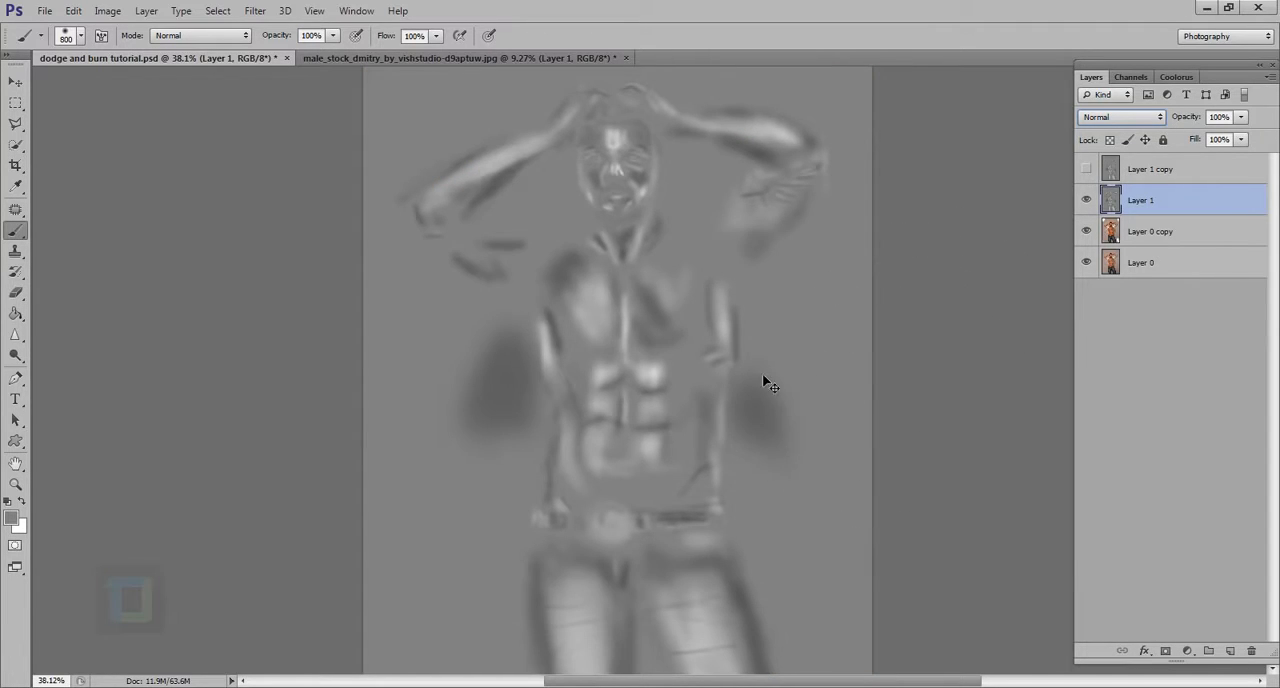
# Step: Examine the dodge and burn strokes on the gray layer in full-screen view, then return to the standard view
pyautogui.moveTo(779, 427); pyautogui.dragTo(773, 424)
pyautogui.press('f')
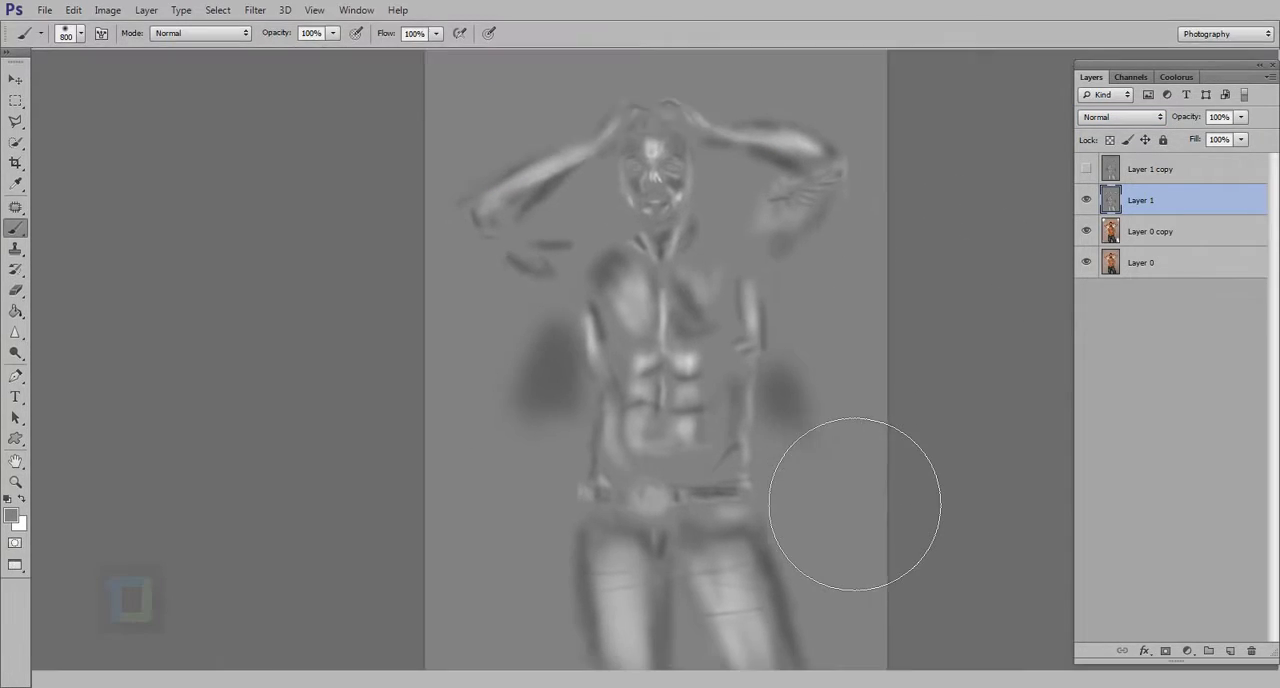
pyautogui.press('f')
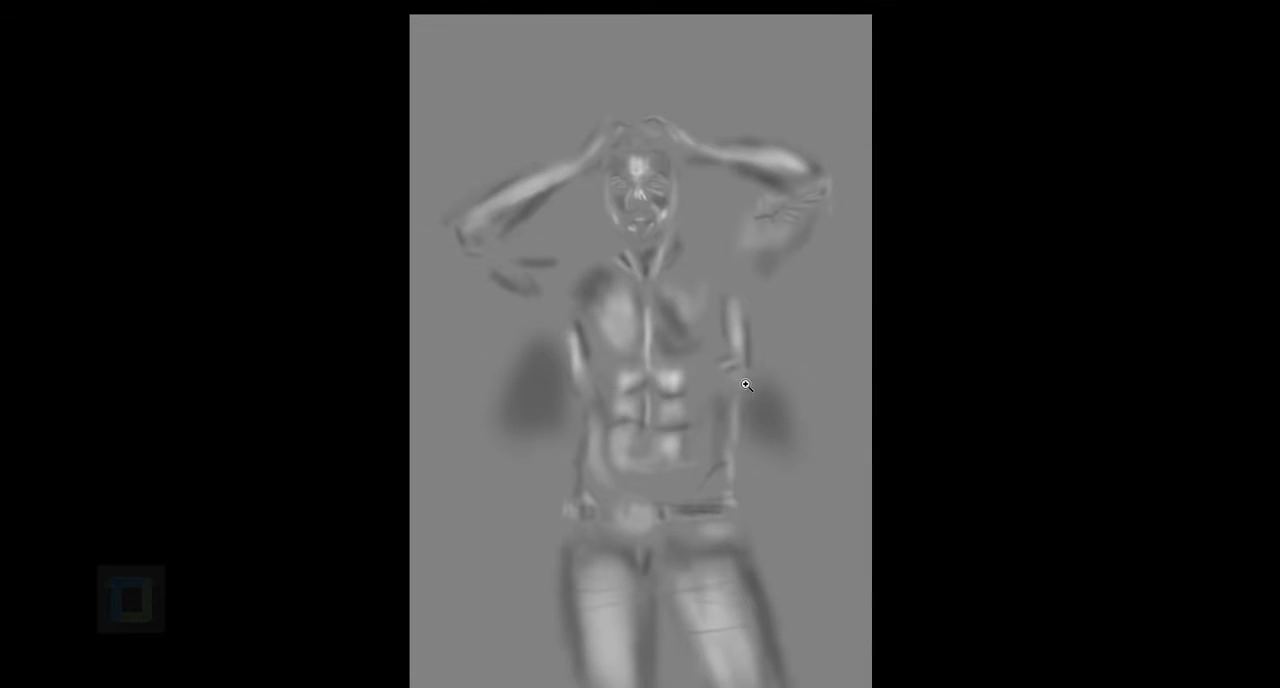
pyautogui.moveTo(746, 385); pyautogui.dragTo(754, 394)
pyautogui.press('b')
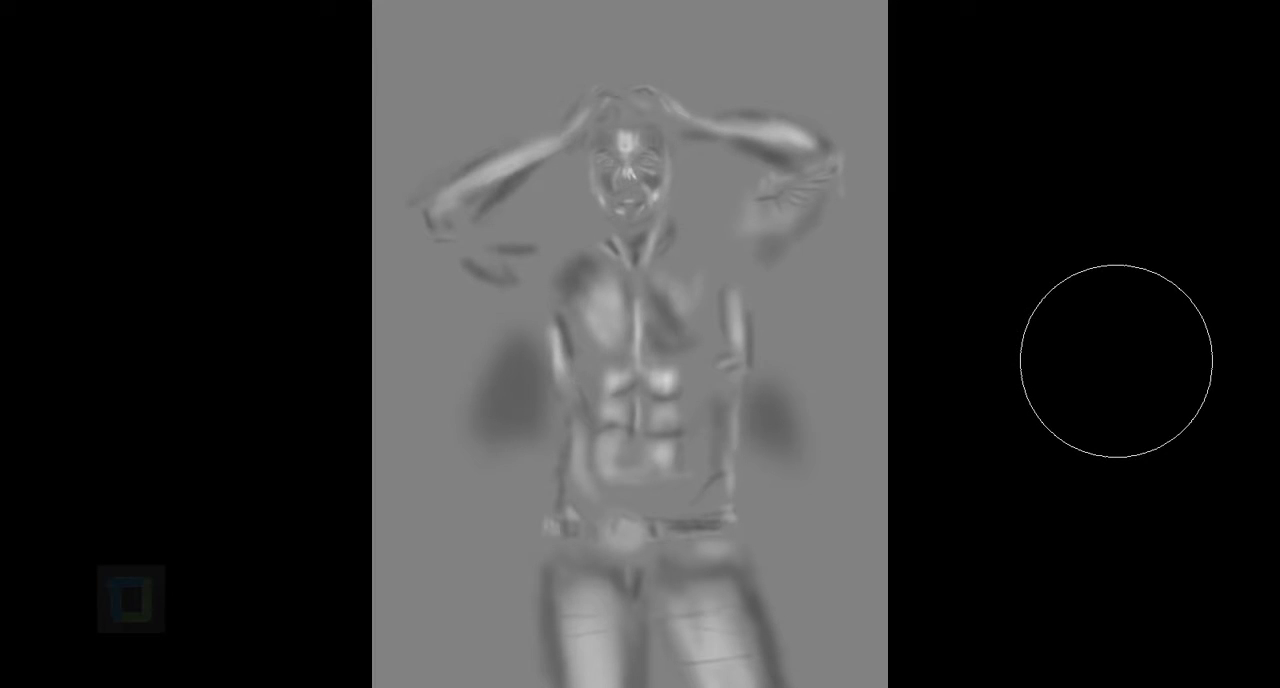
pyautogui.press('f')
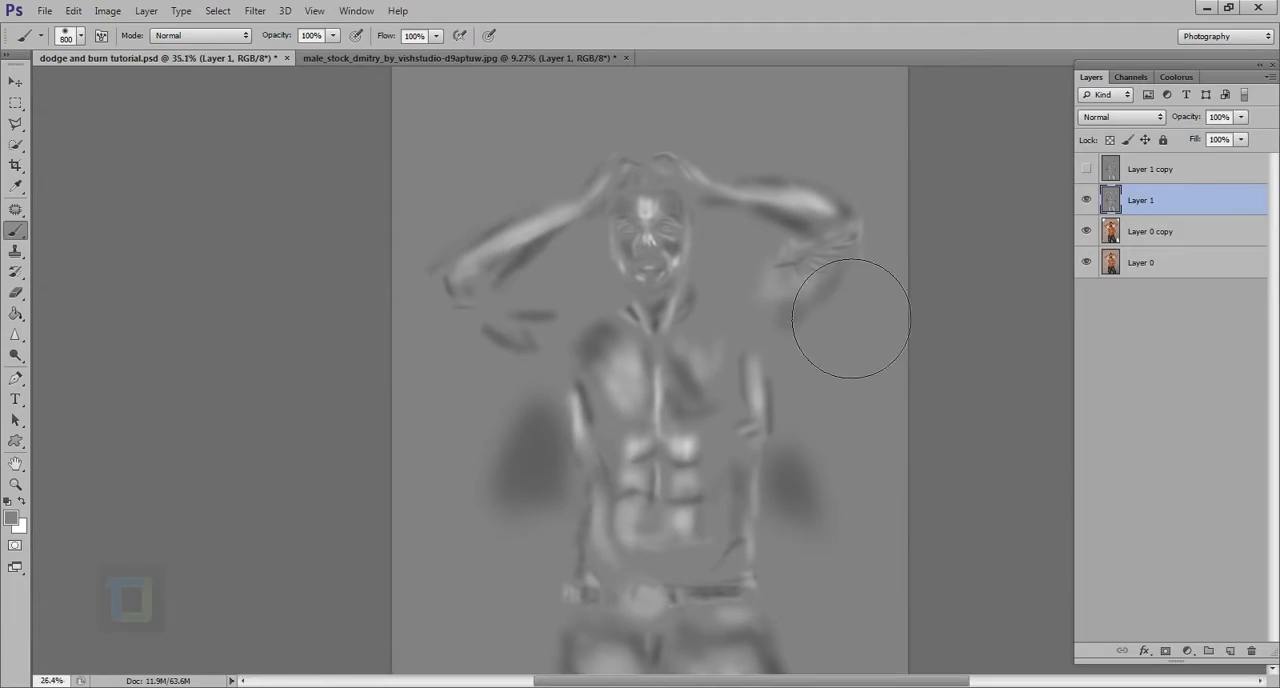
pyautogui.hotkey('ctrl', '0')
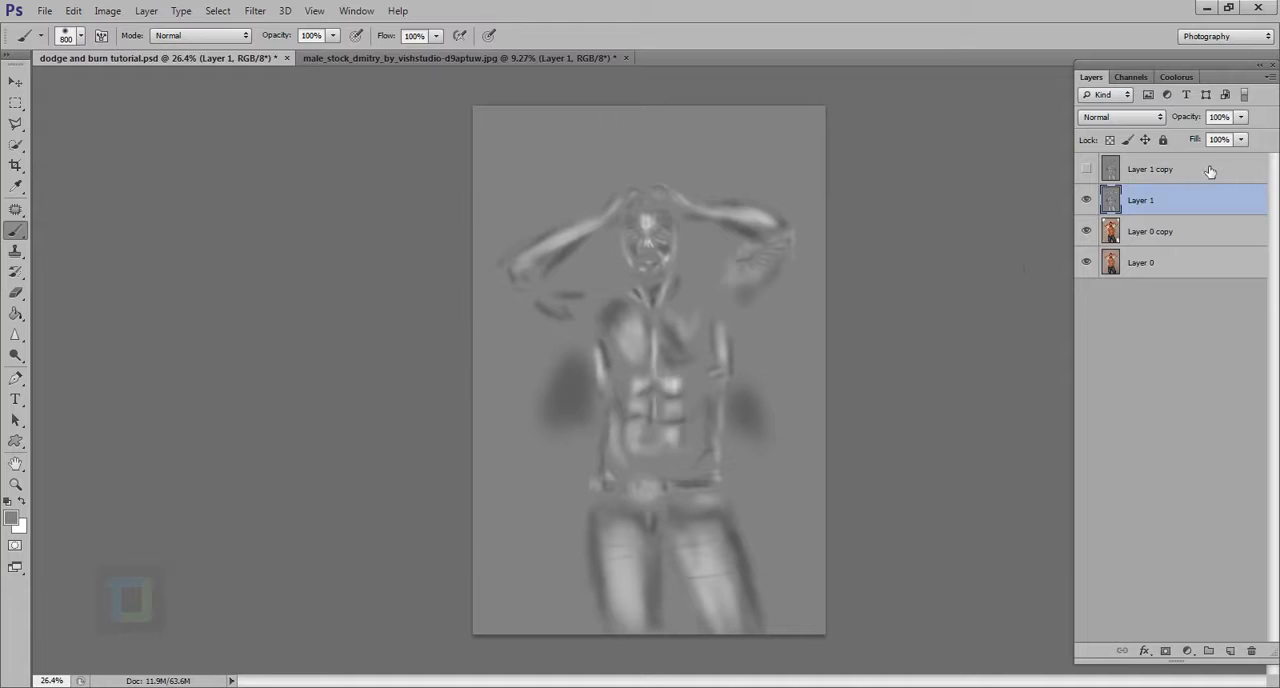
# Step: Restore the Soft Light blend mode of Layer 1, show Layer 1 copy again and select it
pyautogui.click(1135, 117)
pyautogui.click(1133, 340)
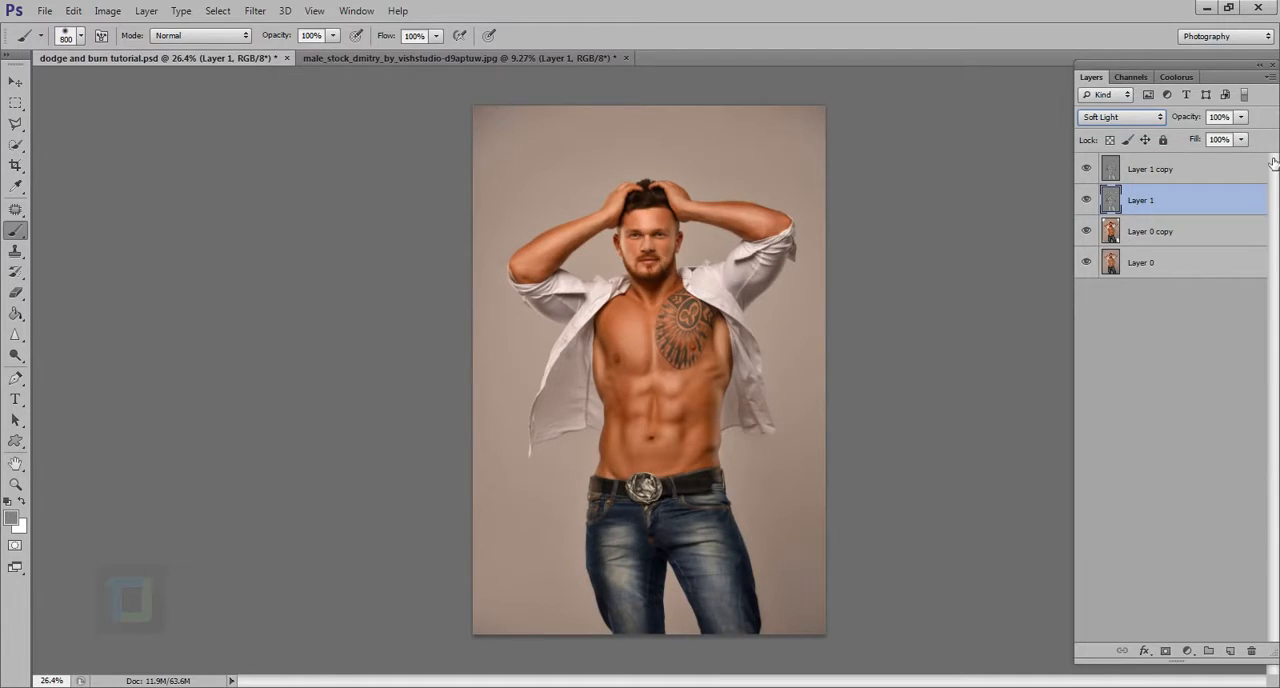
pyautogui.click(1160, 183)
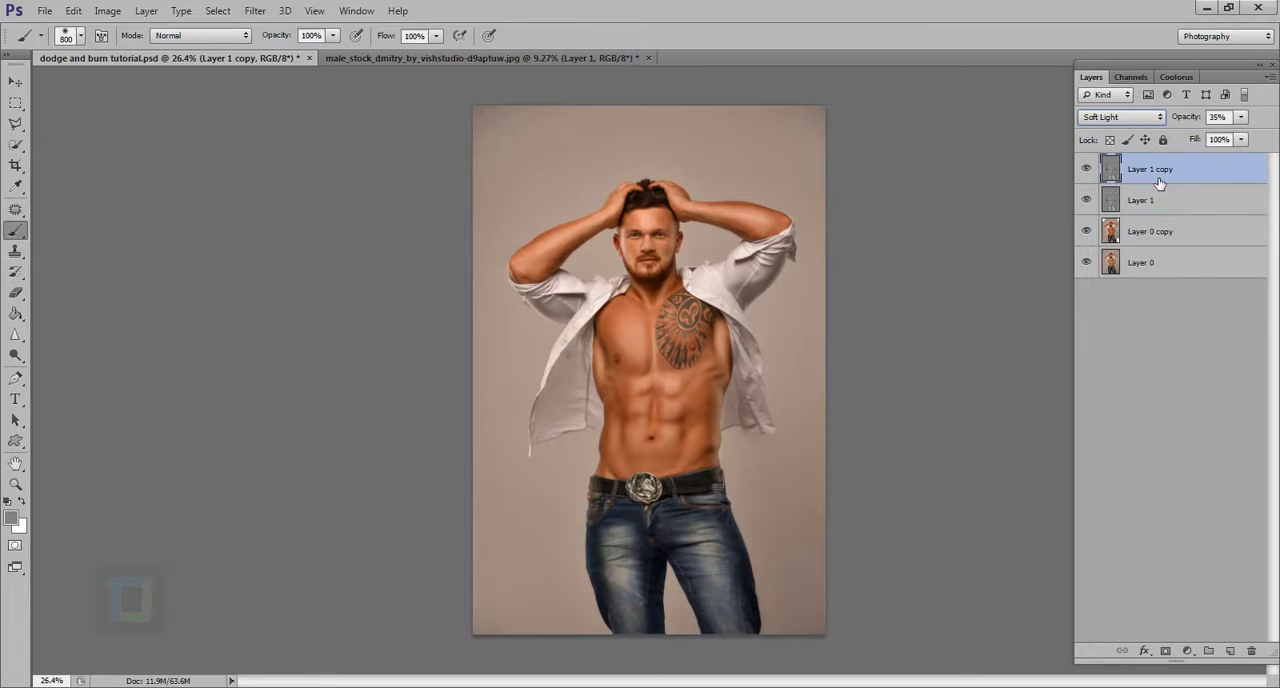
# Step: Switch back to the male stock portrait, hide both gray layers and duplicate the Background layer
pyautogui.click(389, 58)
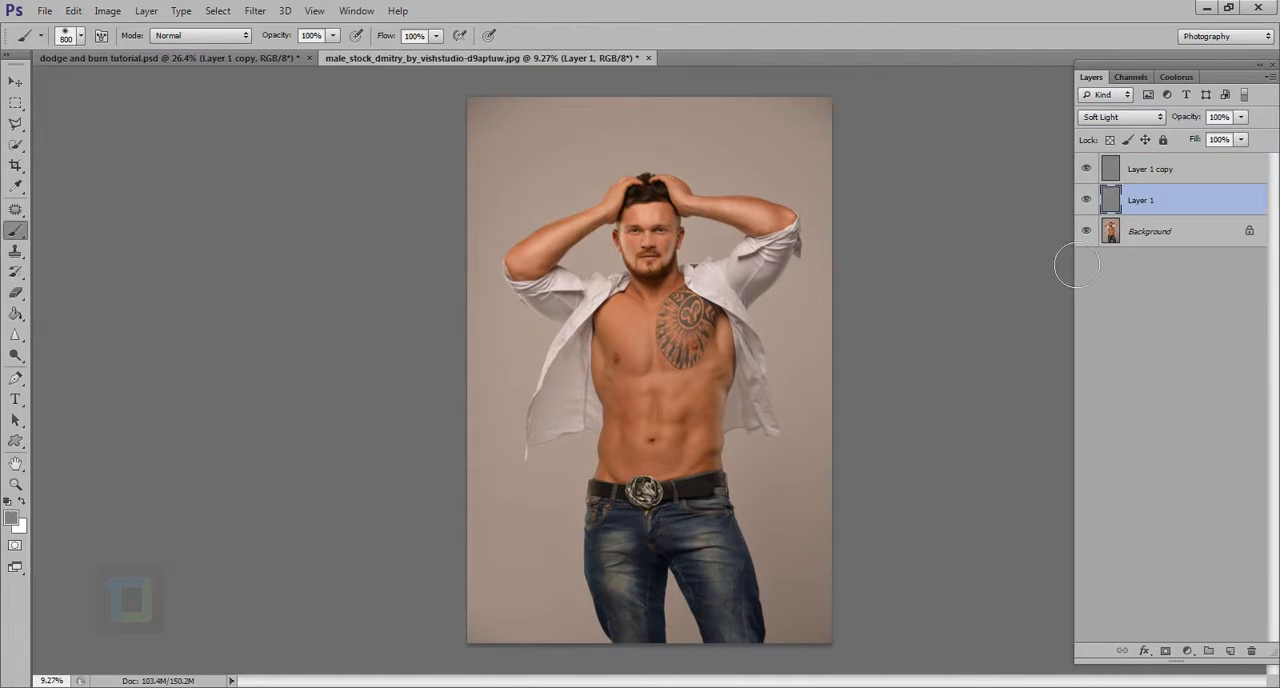
pyautogui.click(1156, 180)
pyautogui.click(1154, 245)
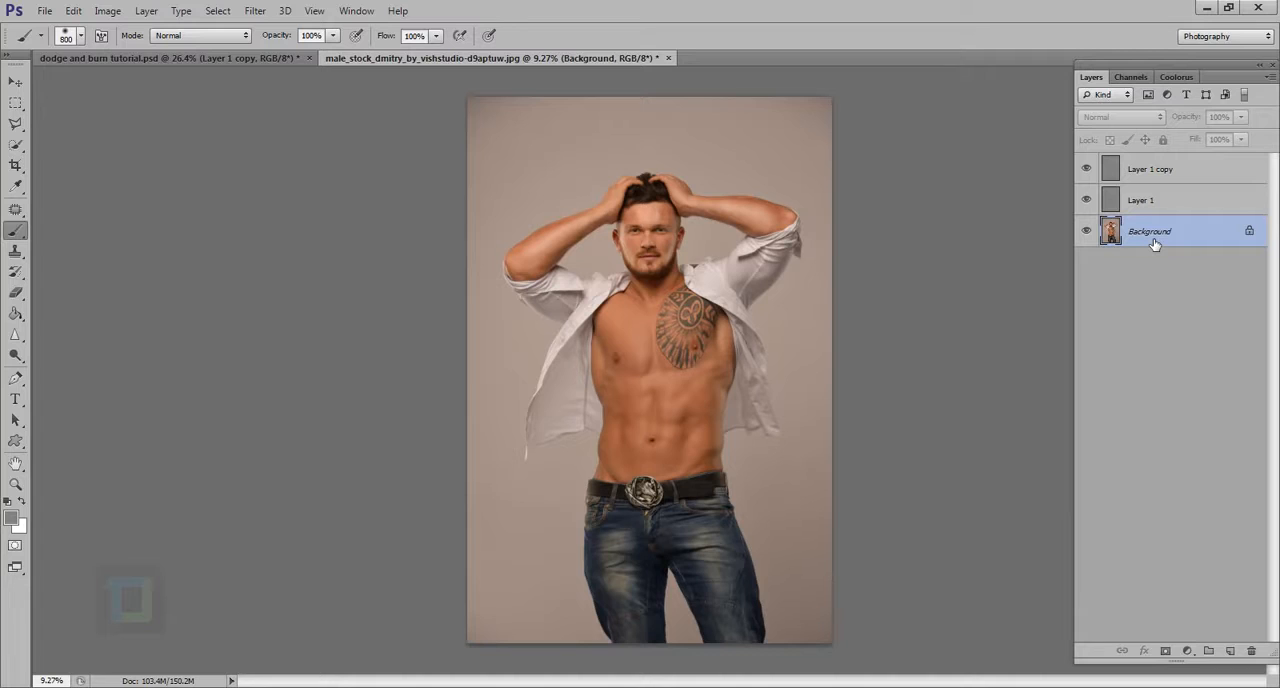
pyautogui.click(1086, 200)
pyautogui.click(1086, 169)
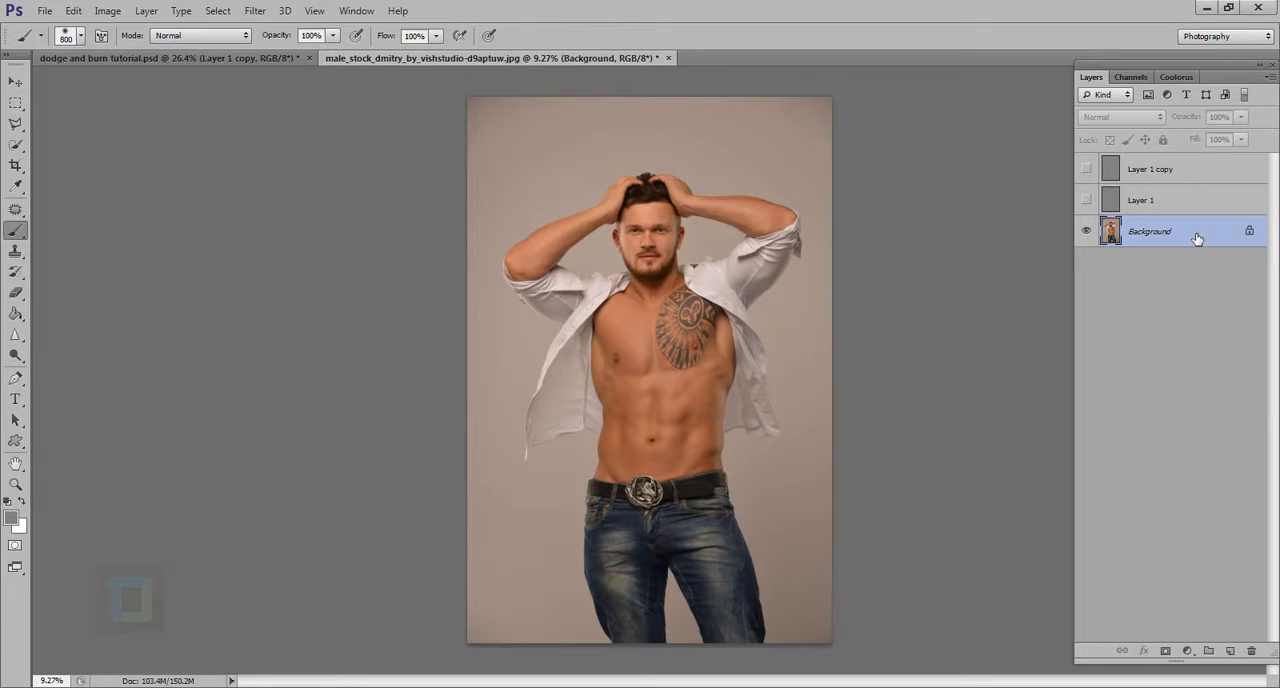
pyautogui.hotkey('ctrl', 'j')
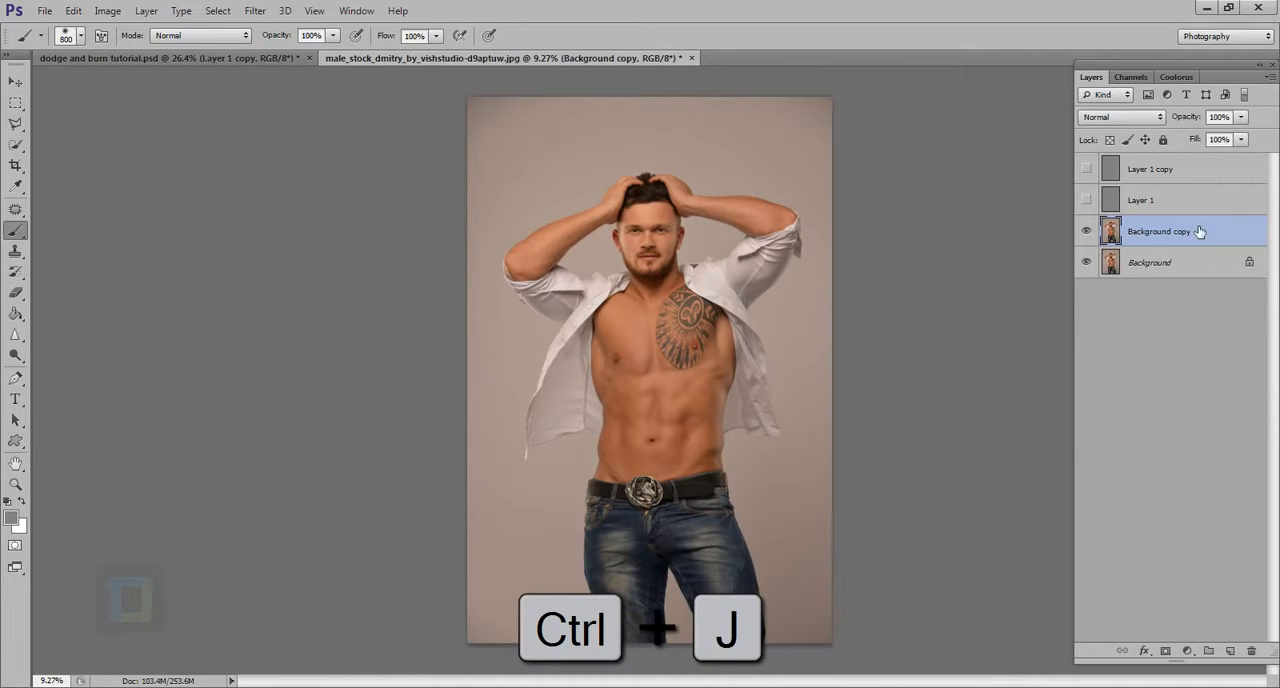
# Step: Start a Shadows/Highlights adjustment on Background copy and set the midtone contrast to +43
pyautogui.click(107, 10)
pyautogui.moveTo(109, 60)
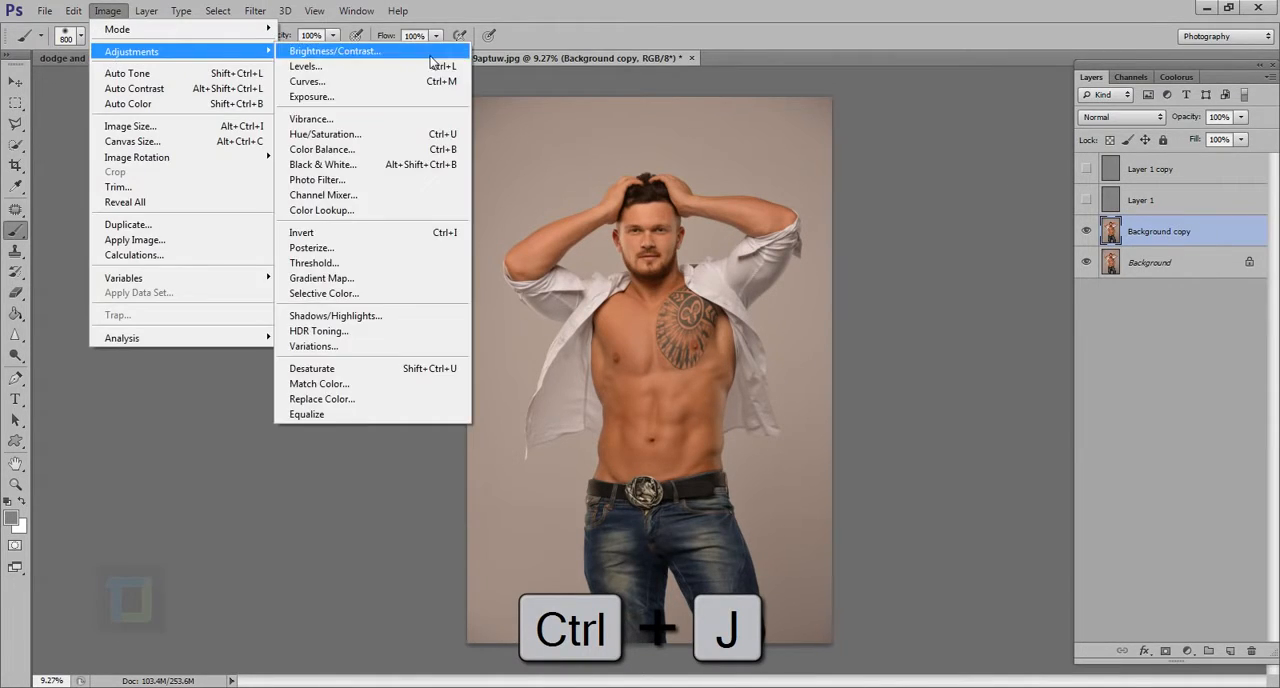
pyautogui.click(347, 322)
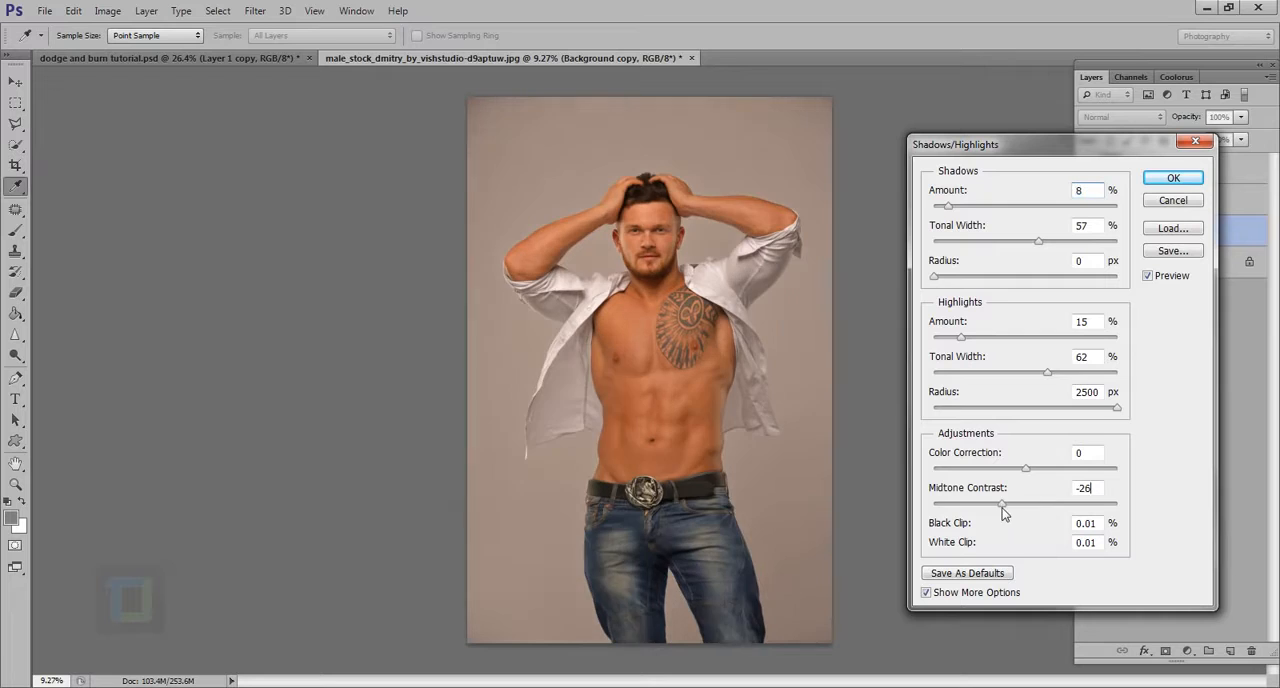
pyautogui.moveTo(1044, 511)
pyautogui.mouseDown()
pyautogui.moveTo(1083, 514)
pyautogui.moveTo(1064, 514)
pyautogui.mouseUp()
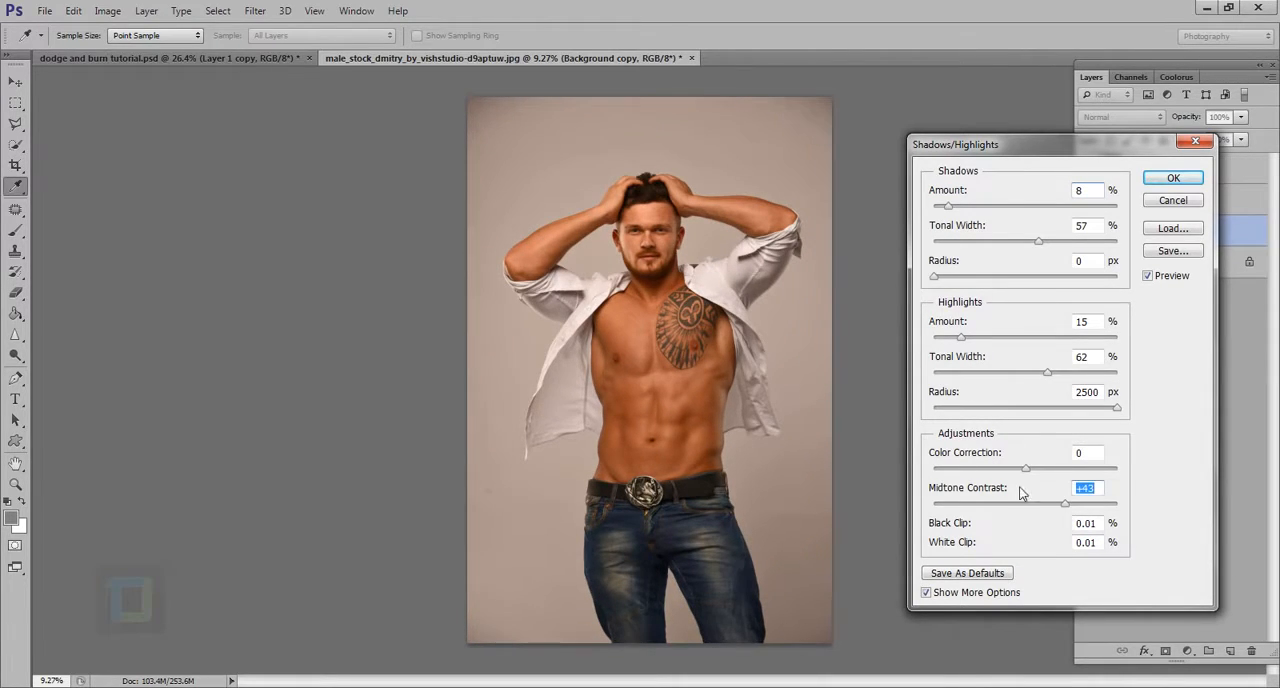
# Step: Set color correction to -16, highlights amount to 11% and shadows amount to 3%, and apply the adjustment
pyautogui.moveTo(1027, 467)
pyautogui.mouseDown()
pyautogui.moveTo(1058, 476)
pyautogui.moveTo(997, 479)
pyautogui.moveTo(1012, 482)
pyautogui.mouseUp()
pyautogui.moveTo(961, 343)
pyautogui.mouseDown()
pyautogui.moveTo(990, 340)
pyautogui.moveTo(956, 343)
pyautogui.mouseUp()
pyautogui.moveTo(949, 206)
pyautogui.mouseDown()
pyautogui.moveTo(962, 208)
pyautogui.moveTo(946, 212)
pyautogui.mouseUp()
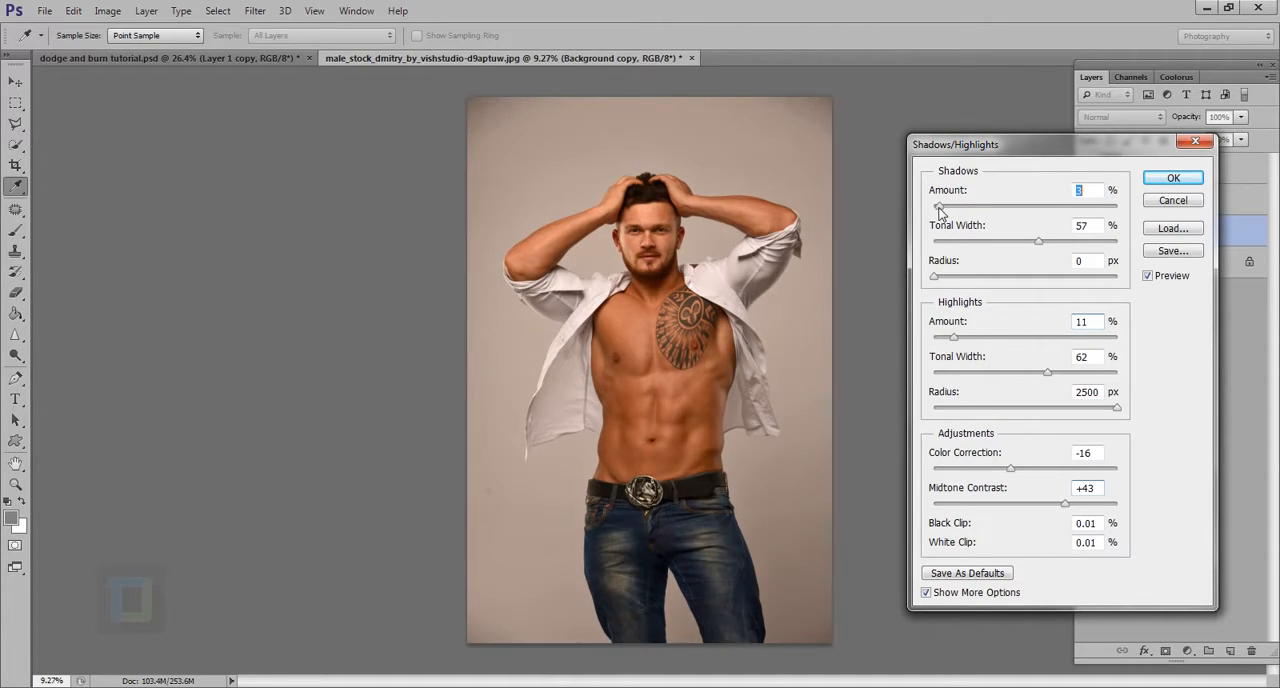
pyautogui.click(1173, 177)
pyautogui.press('b')
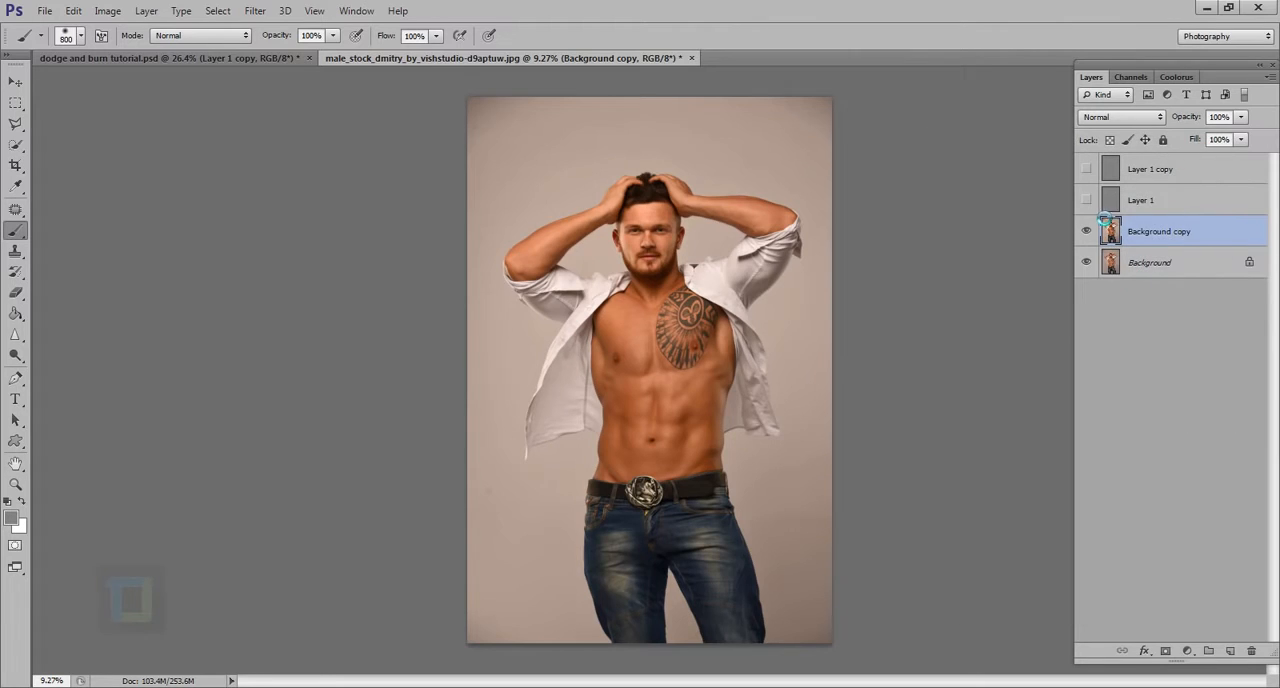
# Step: Show both gray layers again and compare the upper body with Background copy hidden and shown
pyautogui.click(1086, 169)
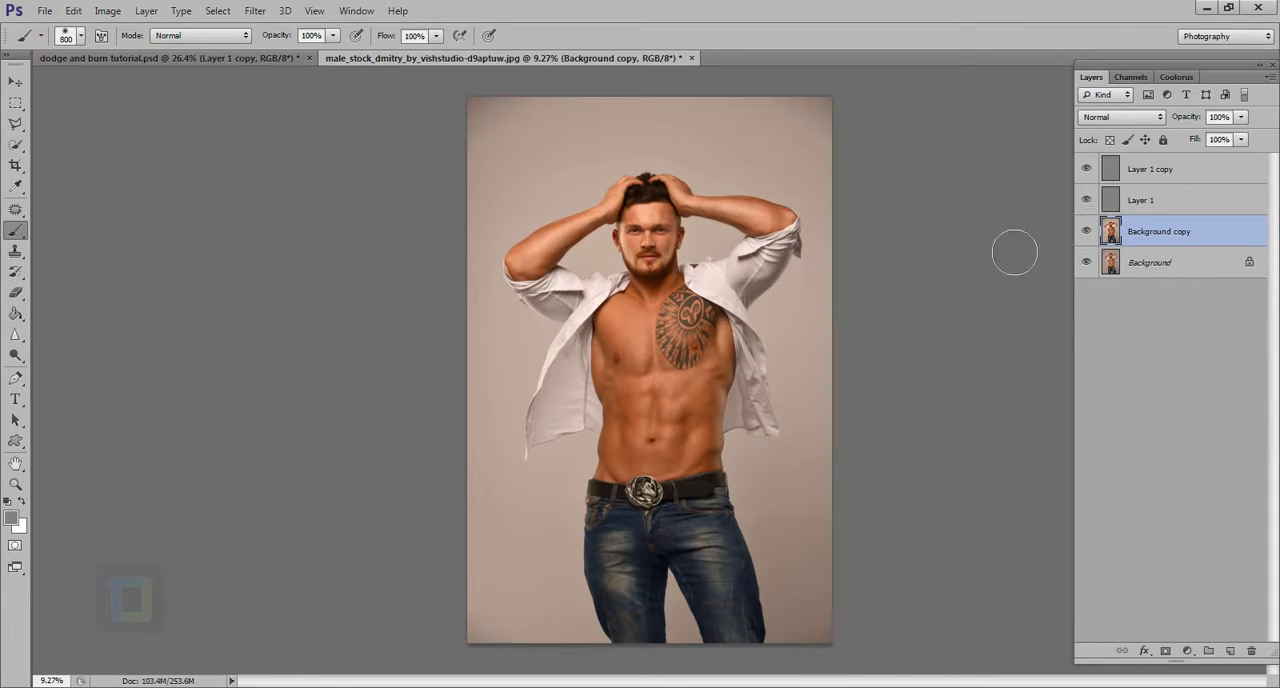
pyautogui.moveTo(572, 155); pyautogui.dragTo(697, 226)
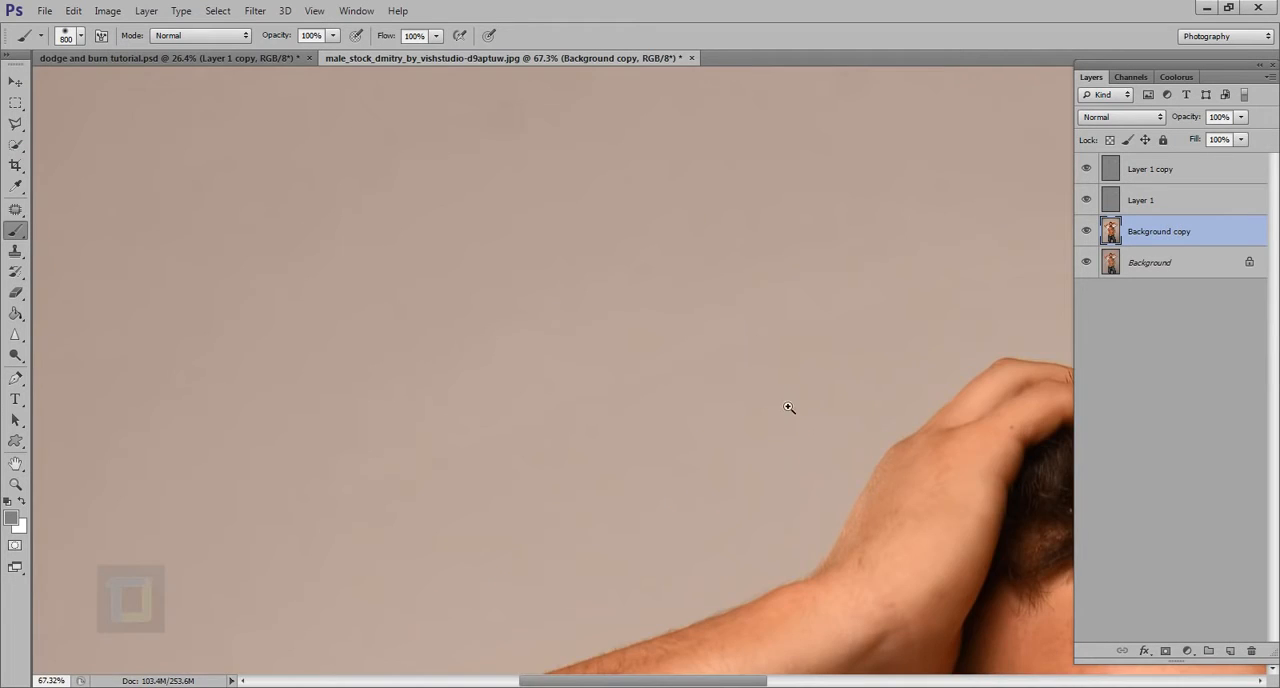
pyautogui.moveTo(791, 407); pyautogui.dragTo(748, 412)
pyautogui.moveTo(867, 500); pyautogui.dragTo(889, 509)
pyautogui.moveTo(889, 509); pyautogui.dragTo(634, 363)
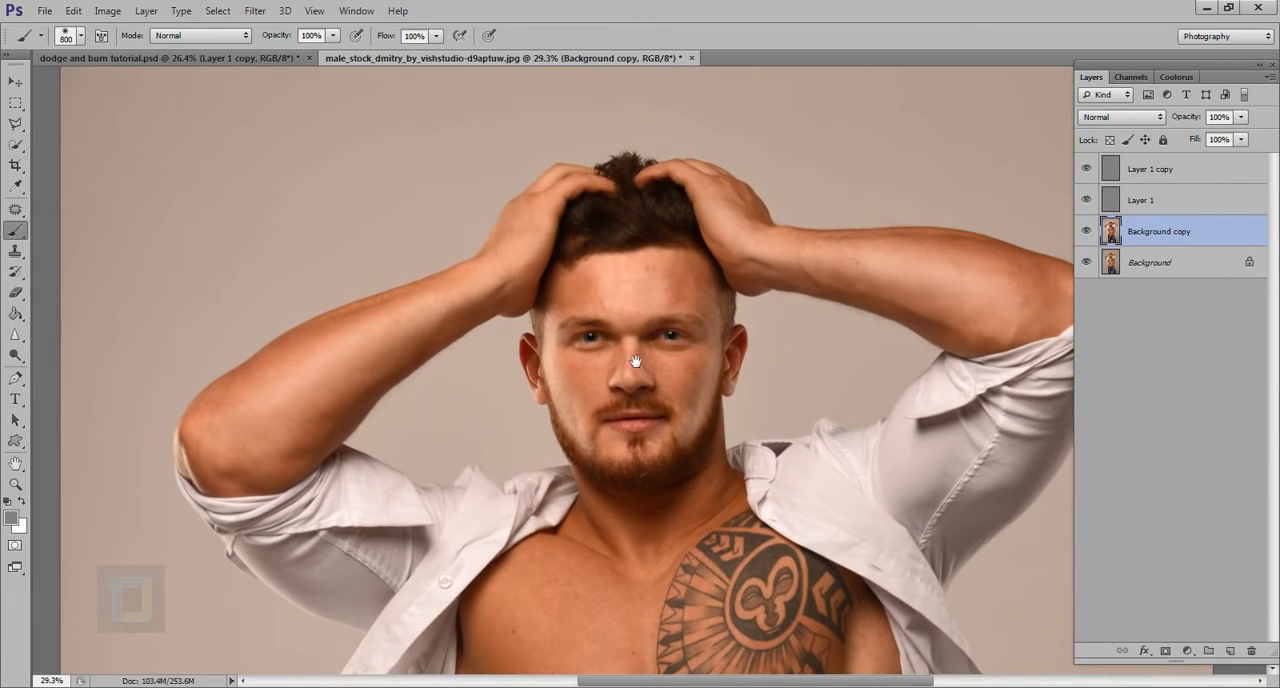
pyautogui.click(1088, 231)
pyautogui.click(1088, 231)
pyautogui.click(1088, 231)
pyautogui.click(1088, 231)
# Step: Compare the full figure with both gray dodge and burn layers hidden and shown
pyautogui.scroll(-5, 797, 368)
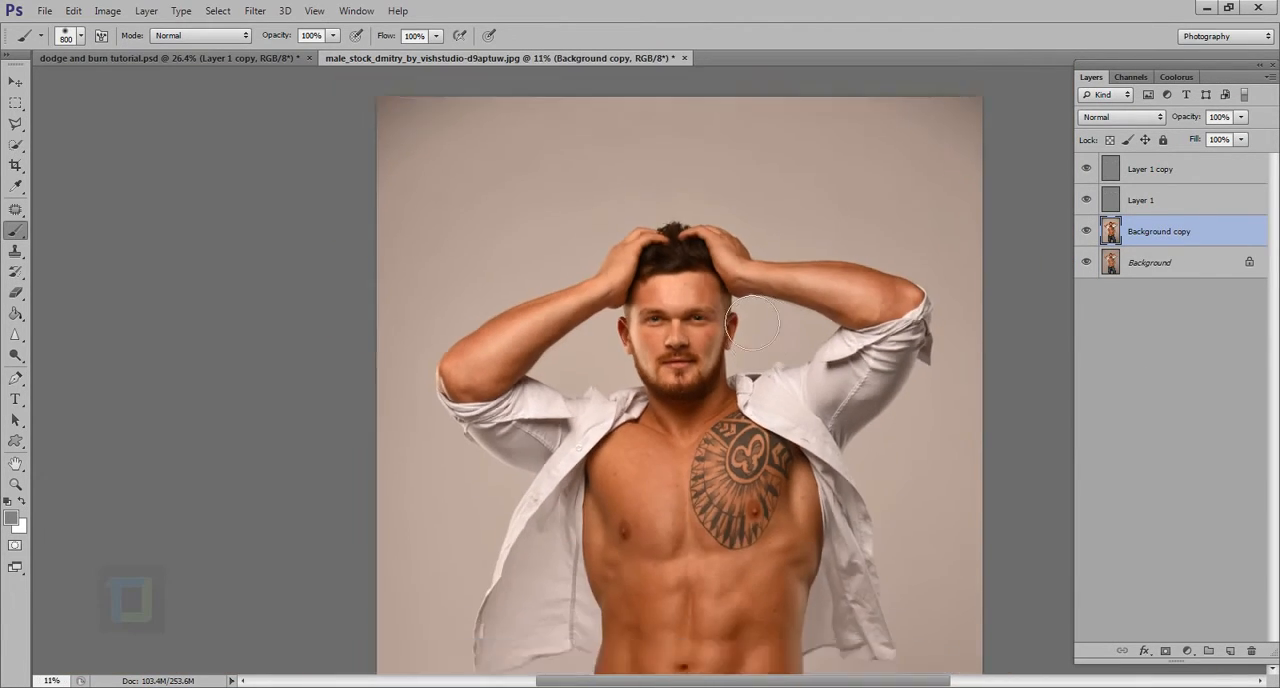
pyautogui.scroll(-1, 768, 326)
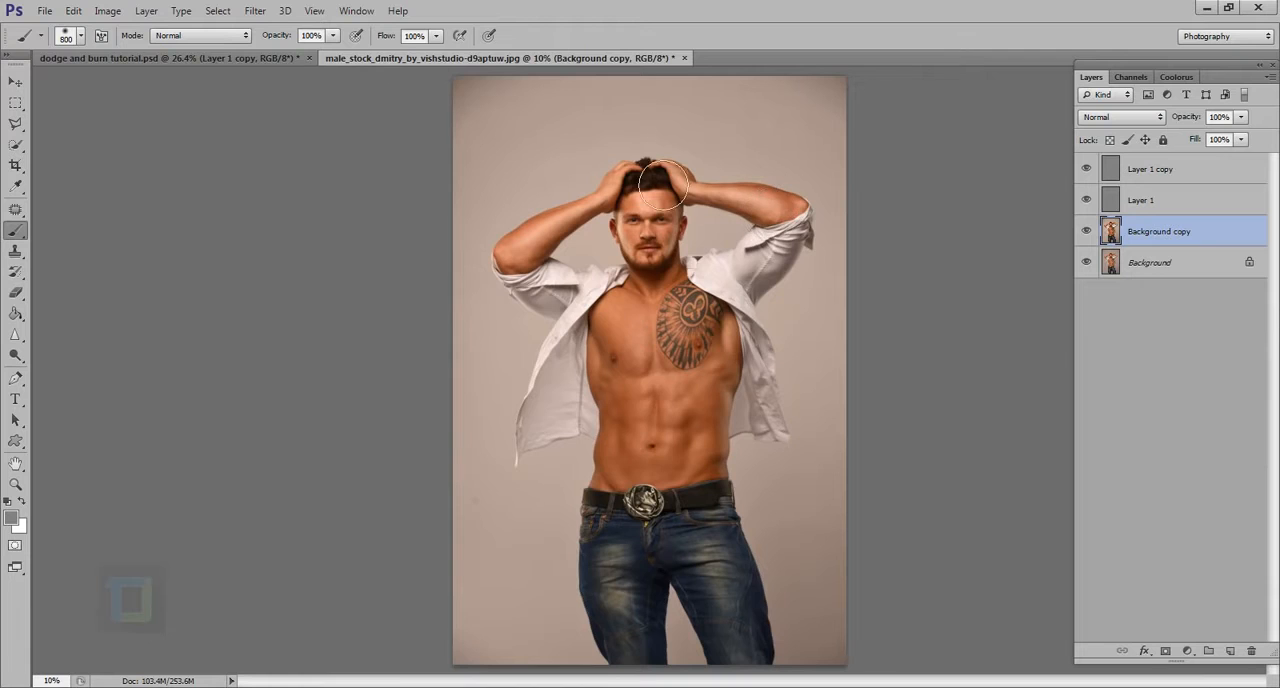
pyautogui.moveTo(1086, 169); pyautogui.dragTo(1086, 200)
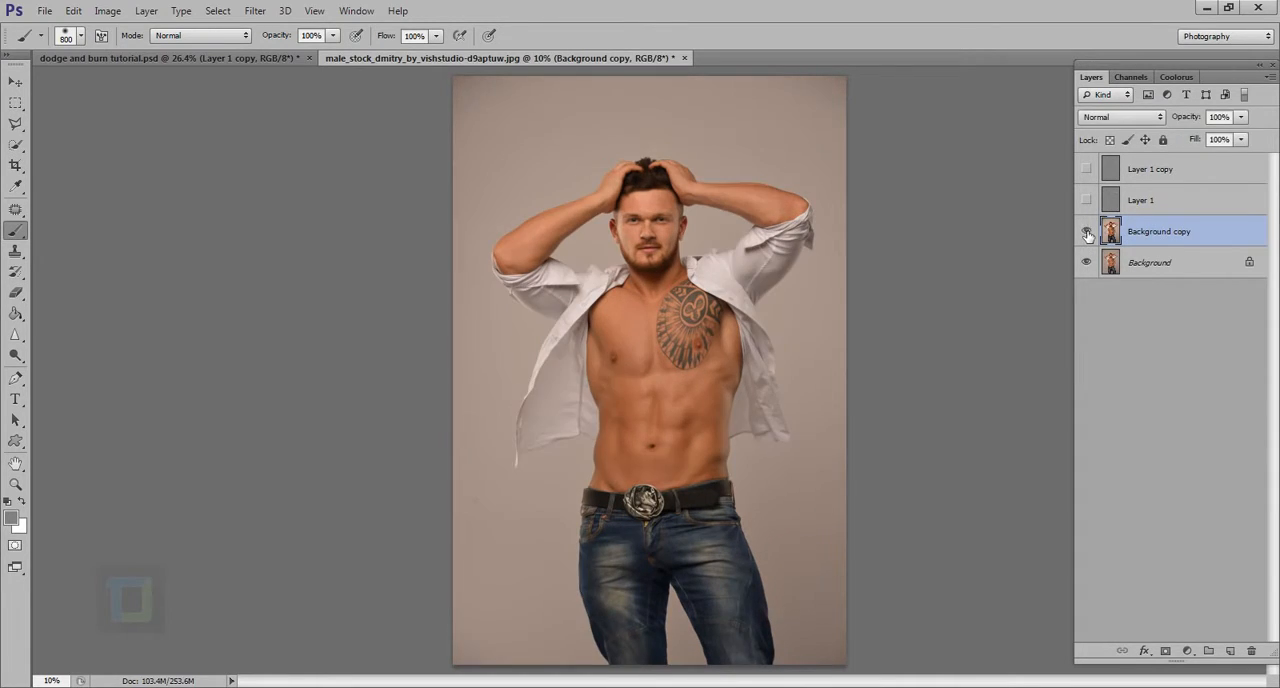
pyautogui.moveTo(1086, 200); pyautogui.dragTo(1087, 169)
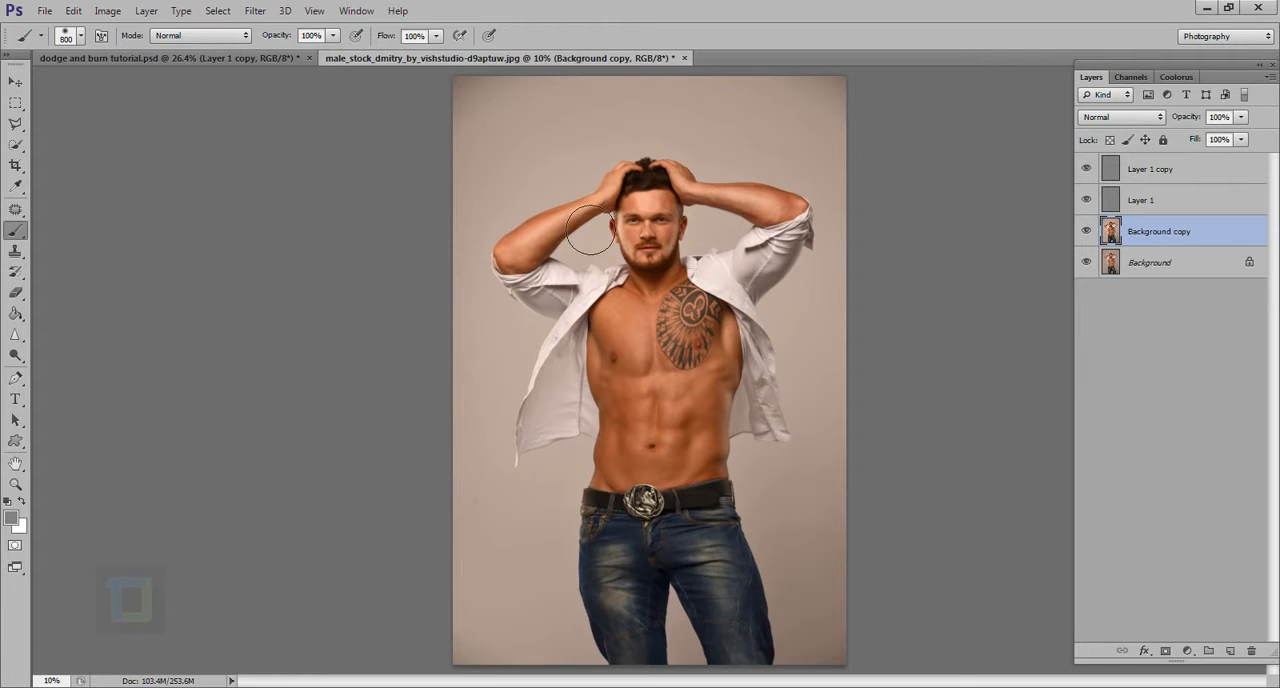
pyautogui.moveTo(650, 216); pyautogui.dragTo(678, 222)
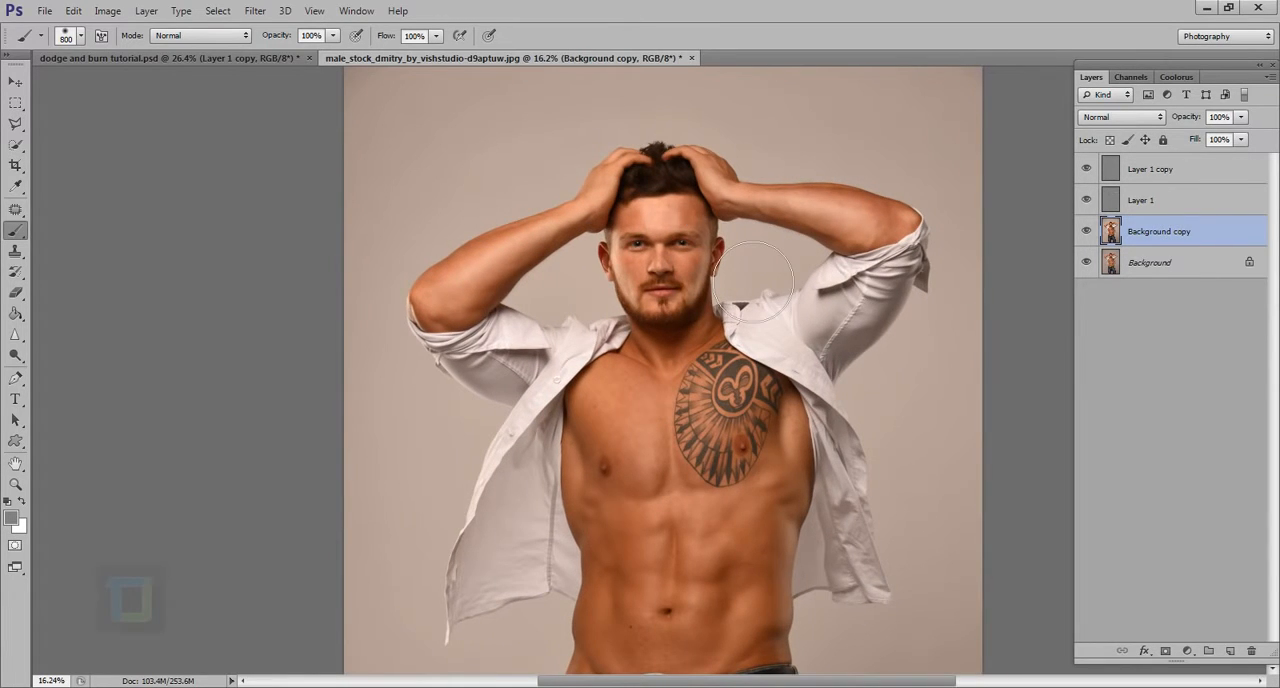